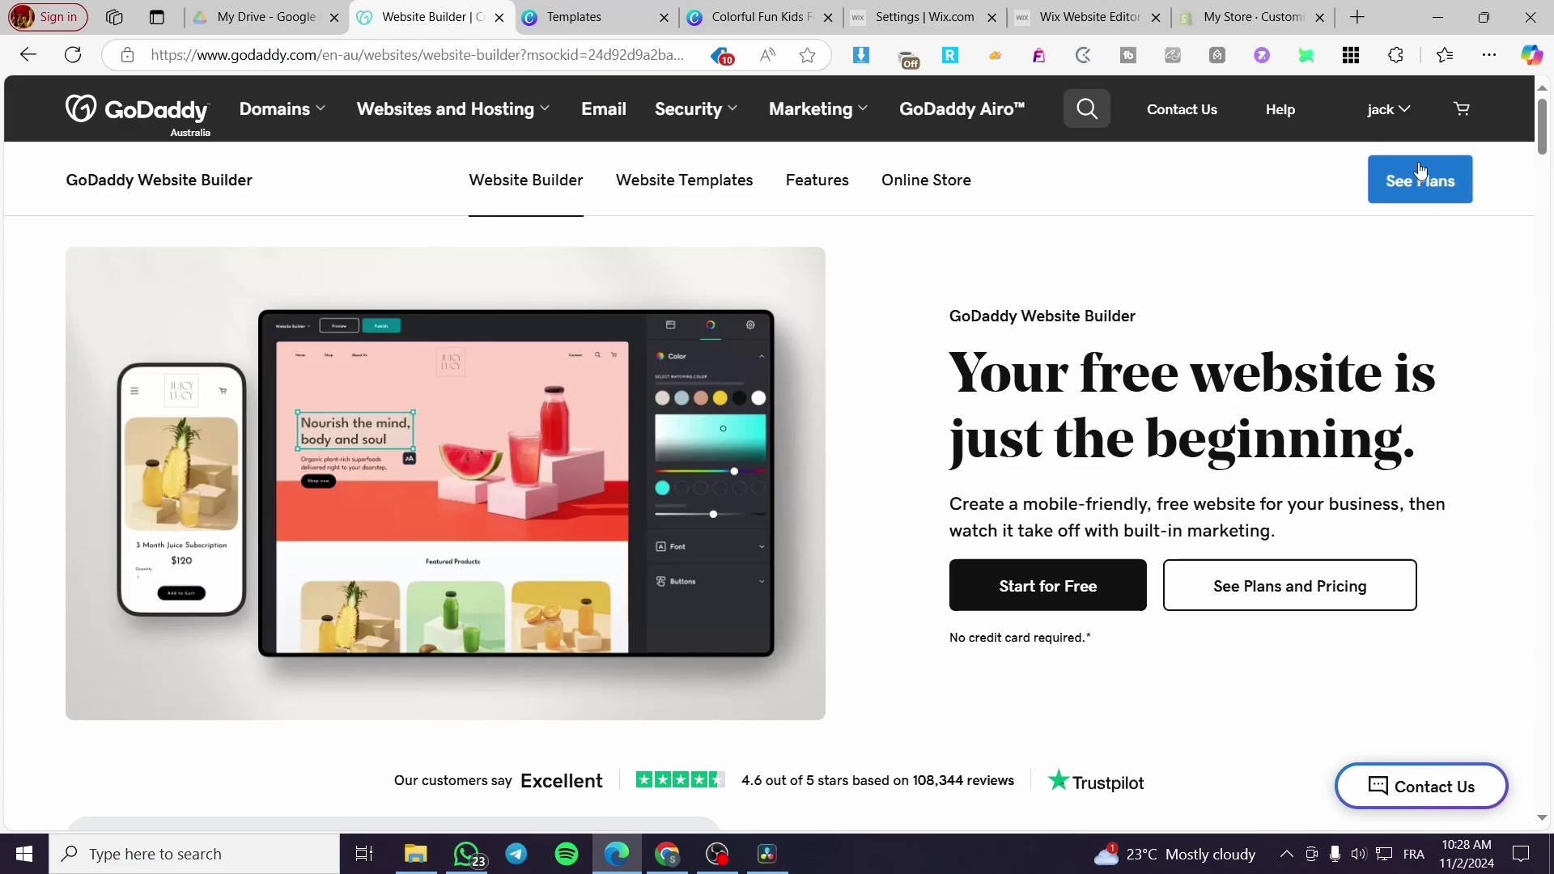
Step: Open the Website Builder page from the websites and hosting offerings
click(1404, 115)
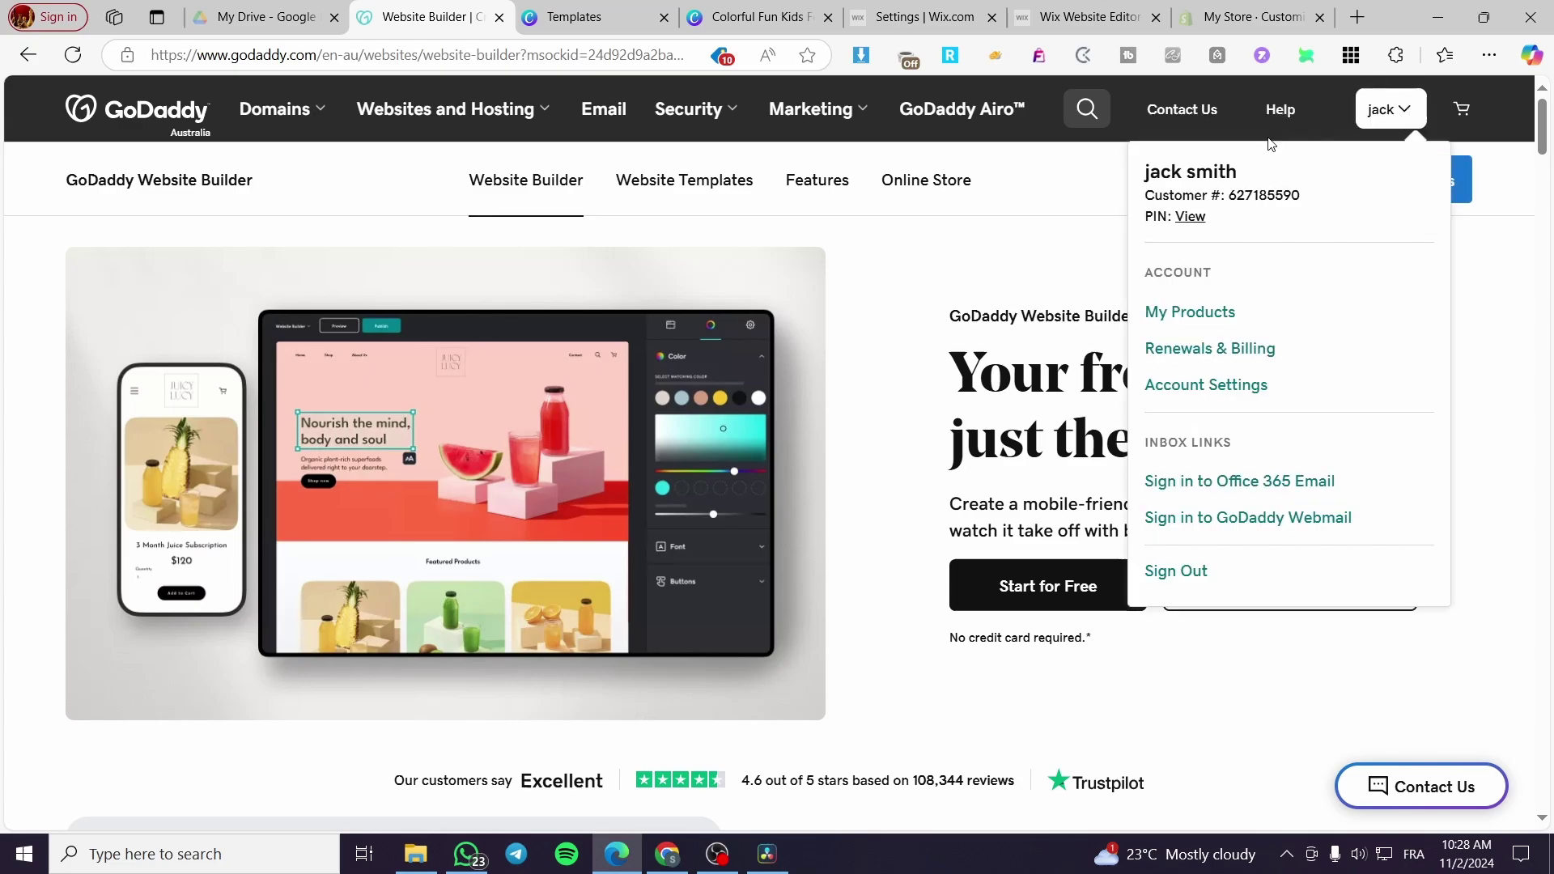
click(1410, 126)
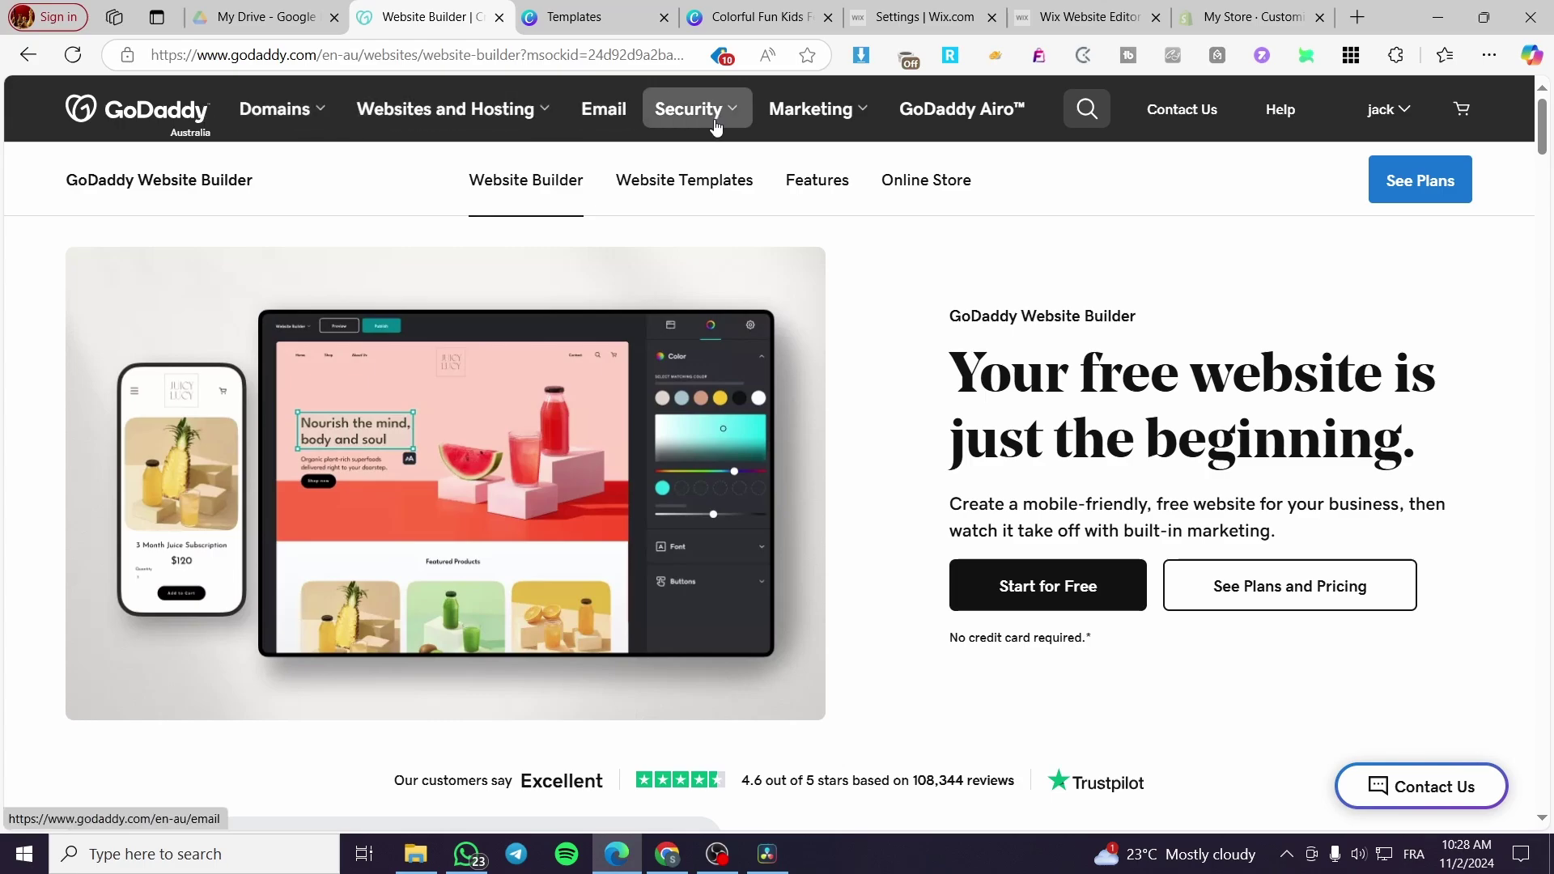
click(481, 125)
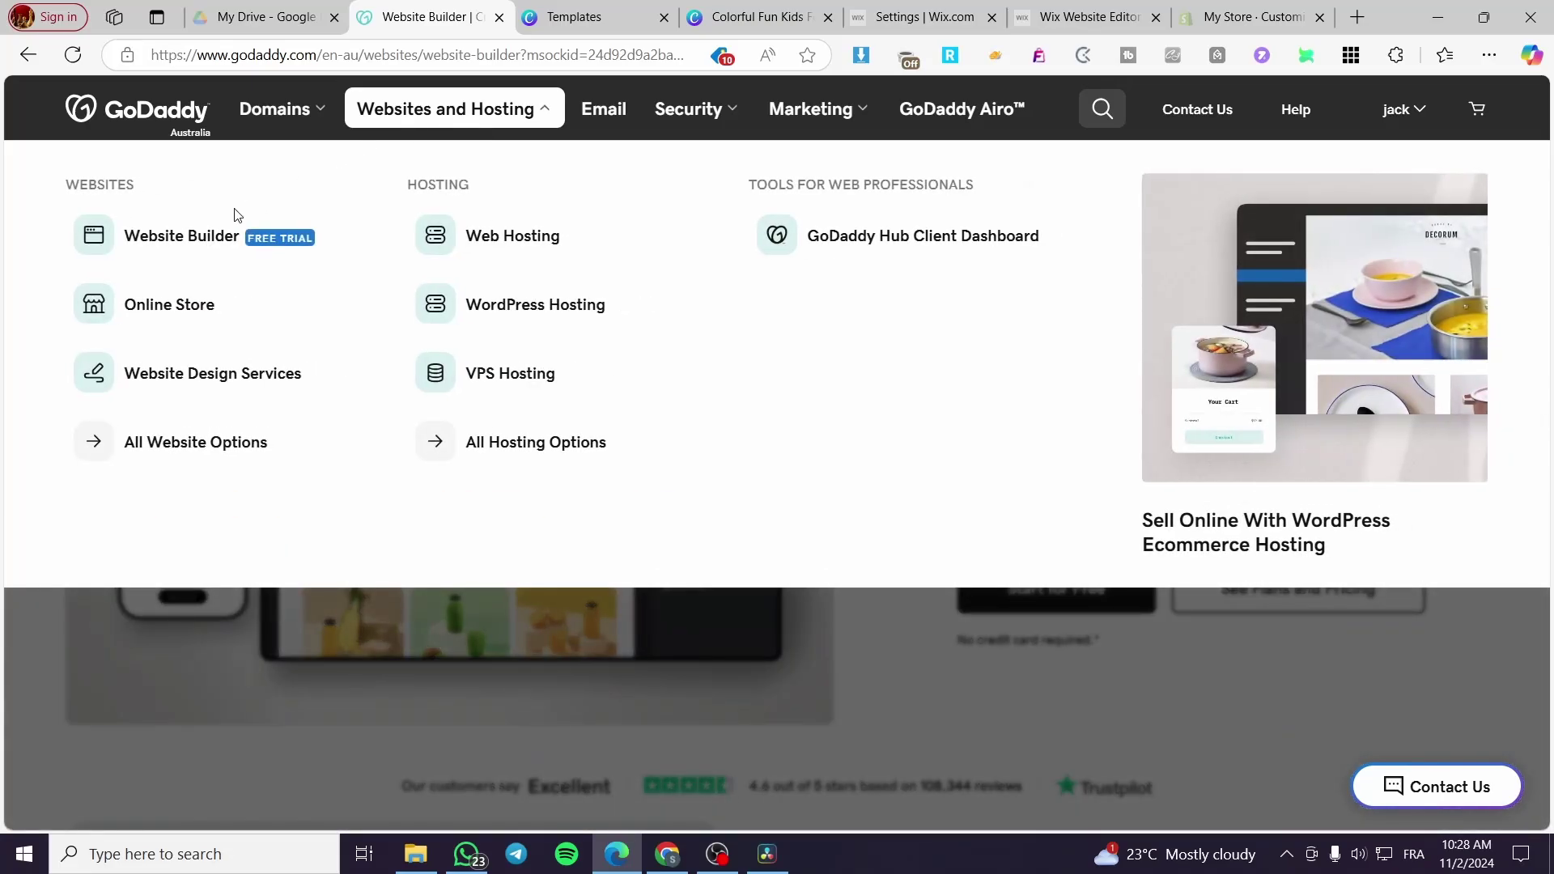
click(177, 244)
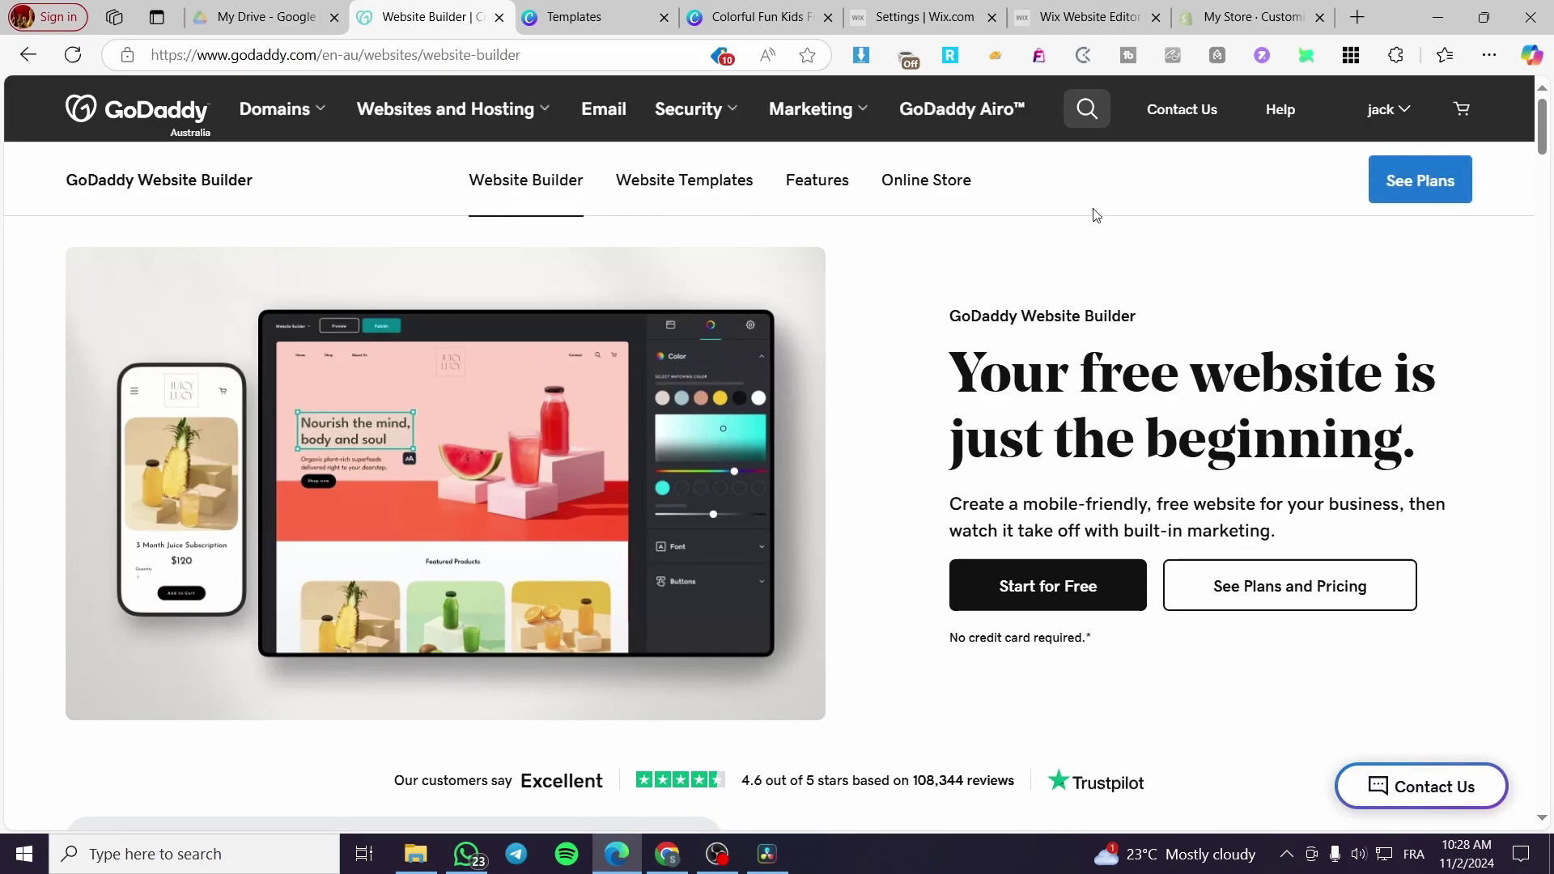
Step: Go to the account's products and start setting up a new free website
click(1398, 115)
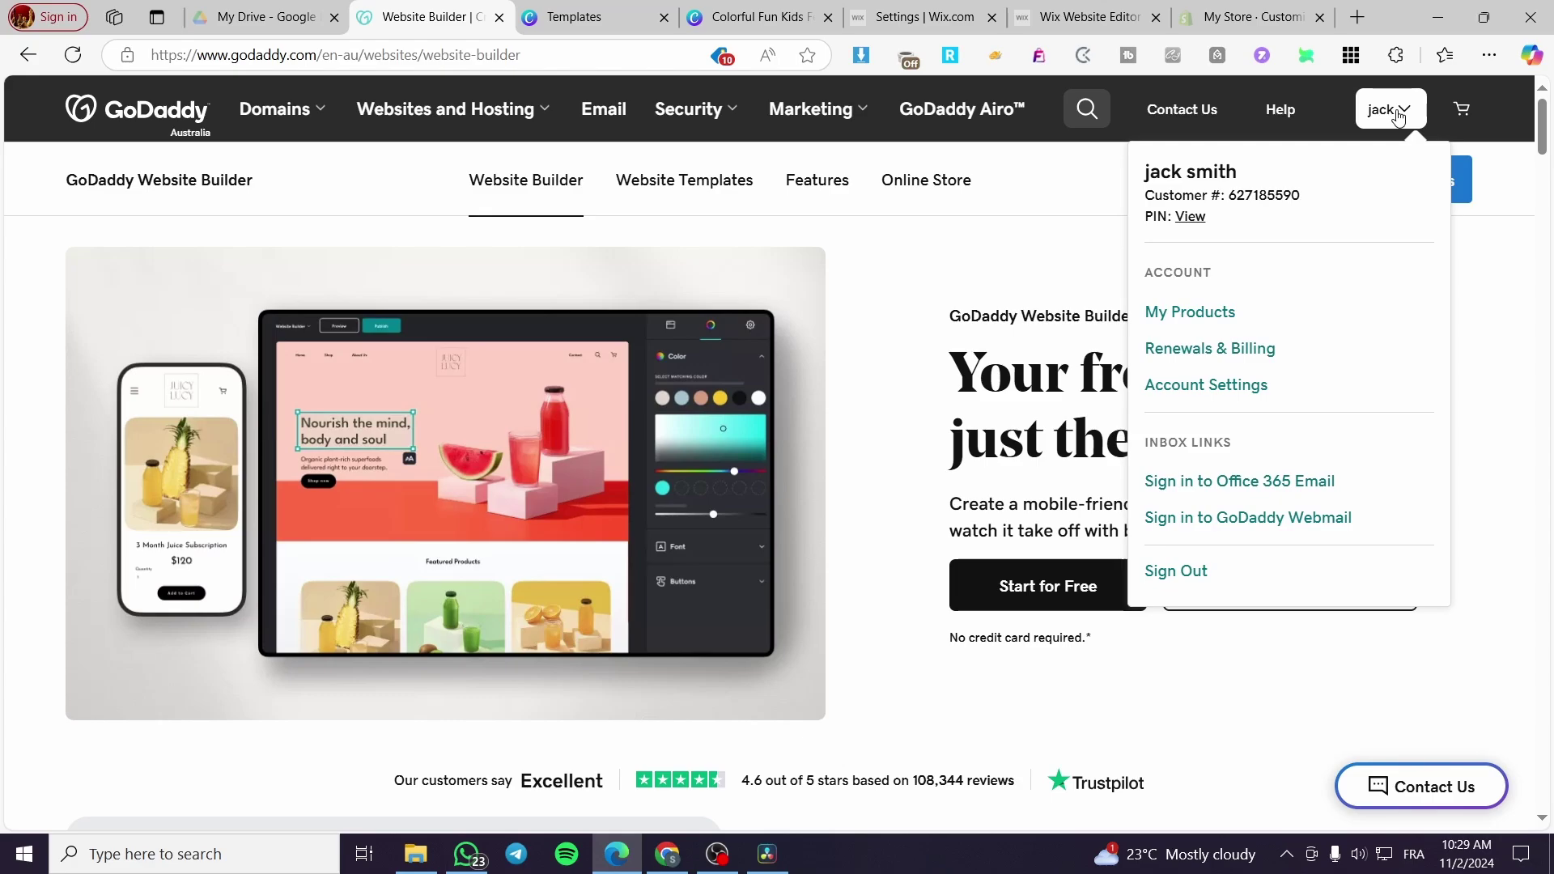
click(1188, 318)
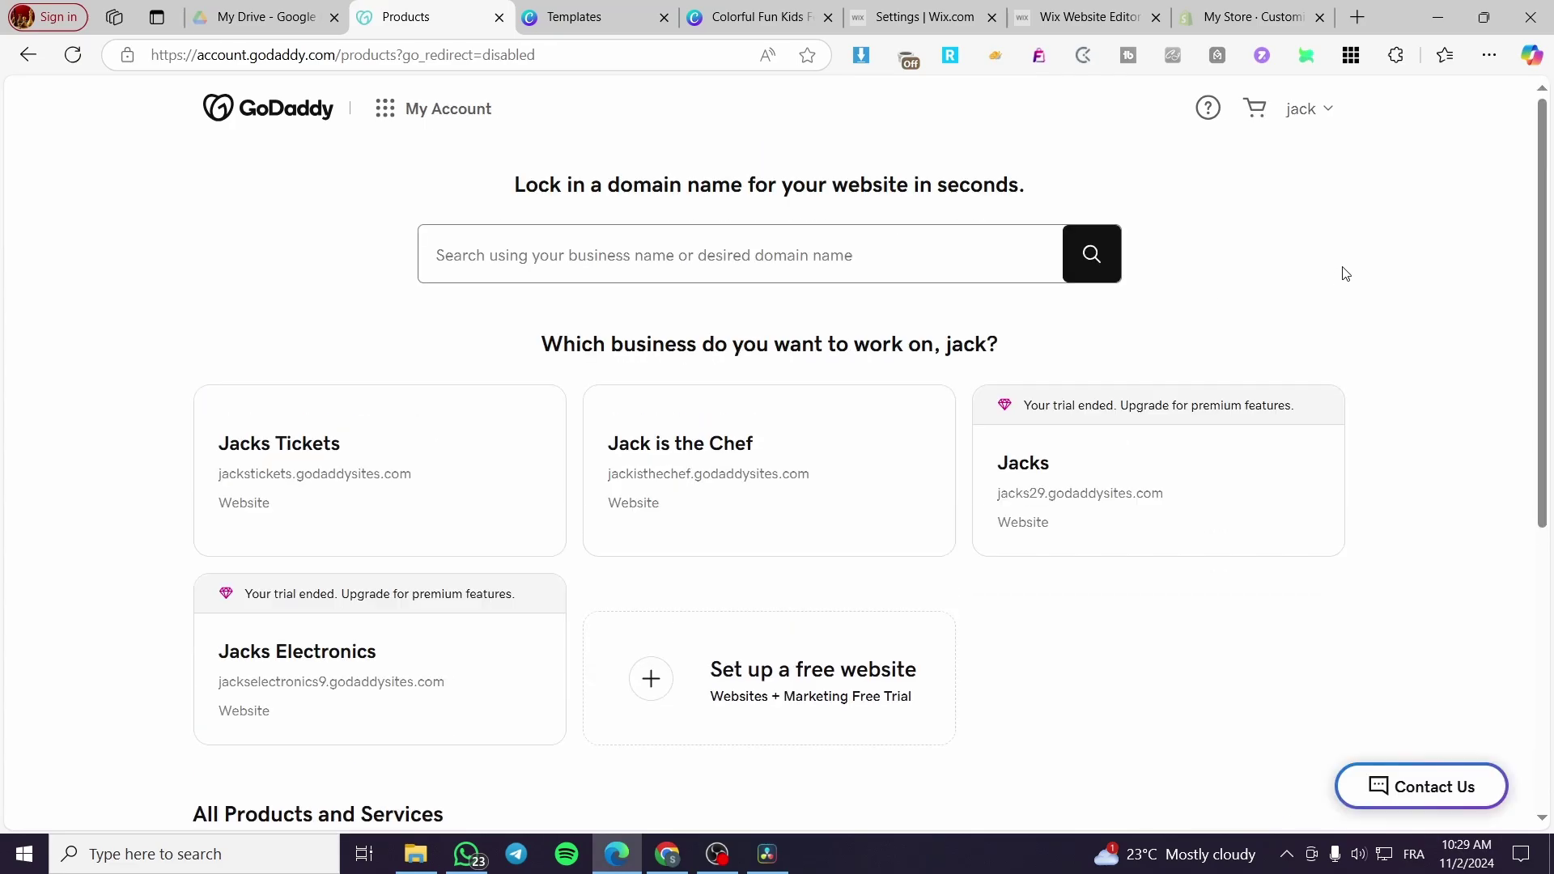
scroll(1347, 270, down, 2)
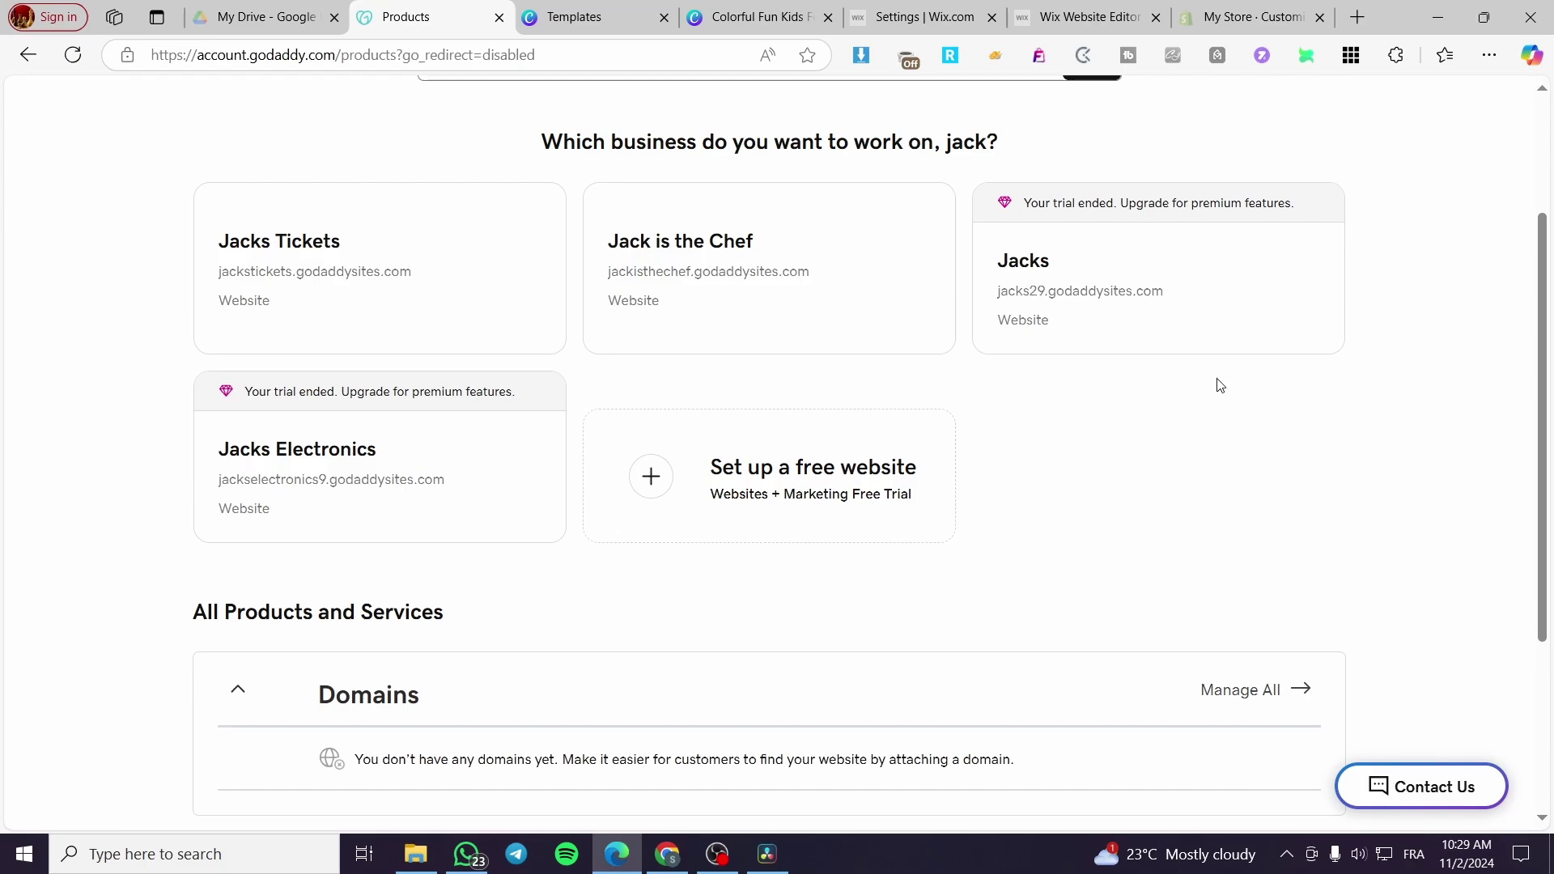
click(733, 490)
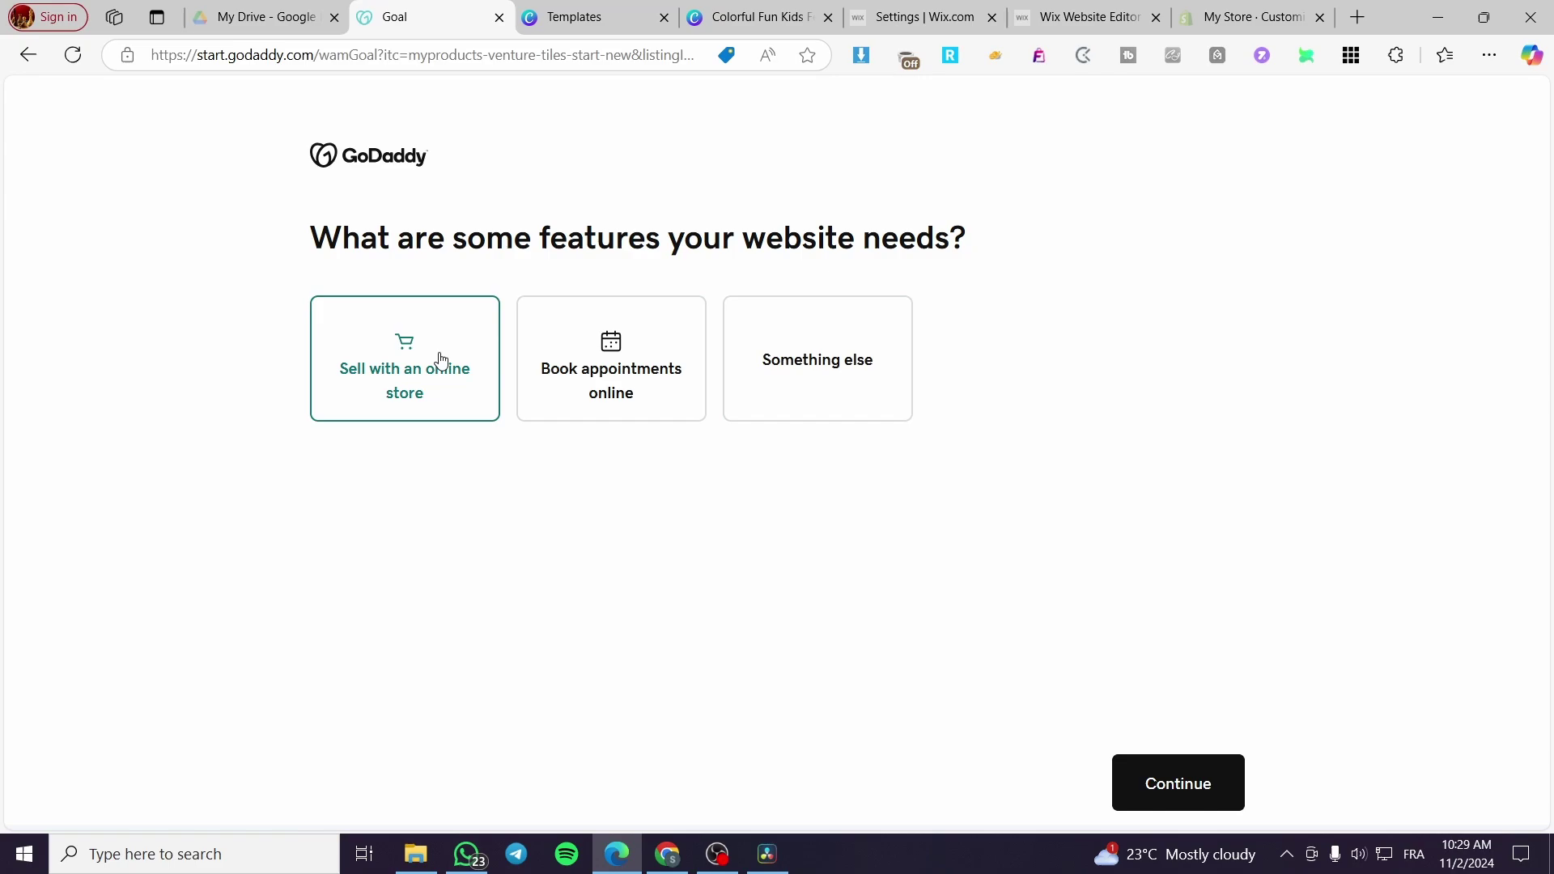
Step: Choose selling with an online store as the feature the website needs, and continue
click(399, 370)
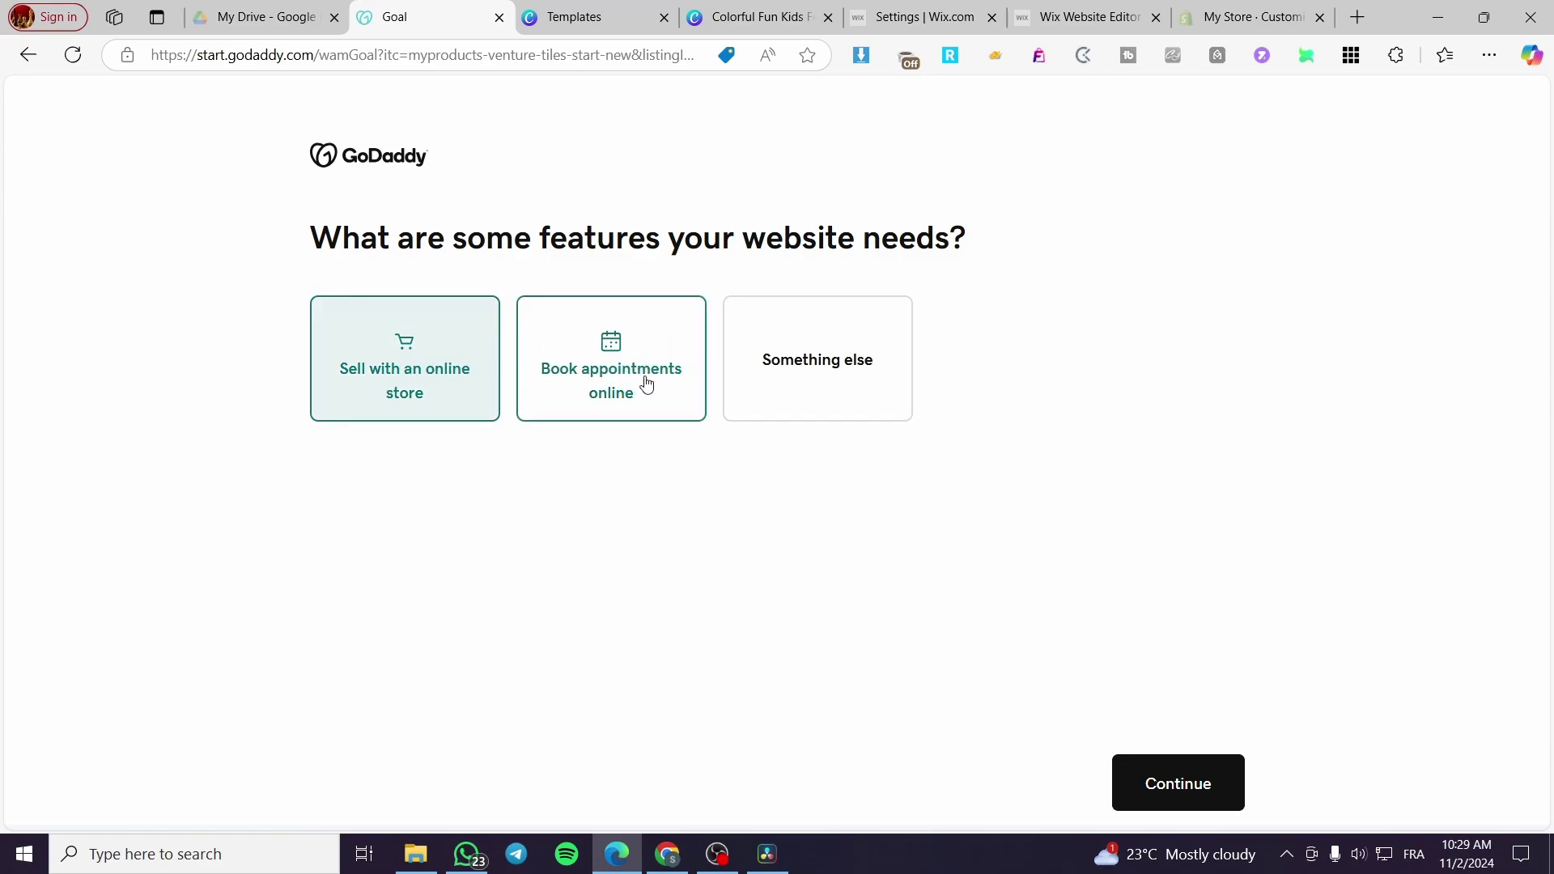
click(446, 383)
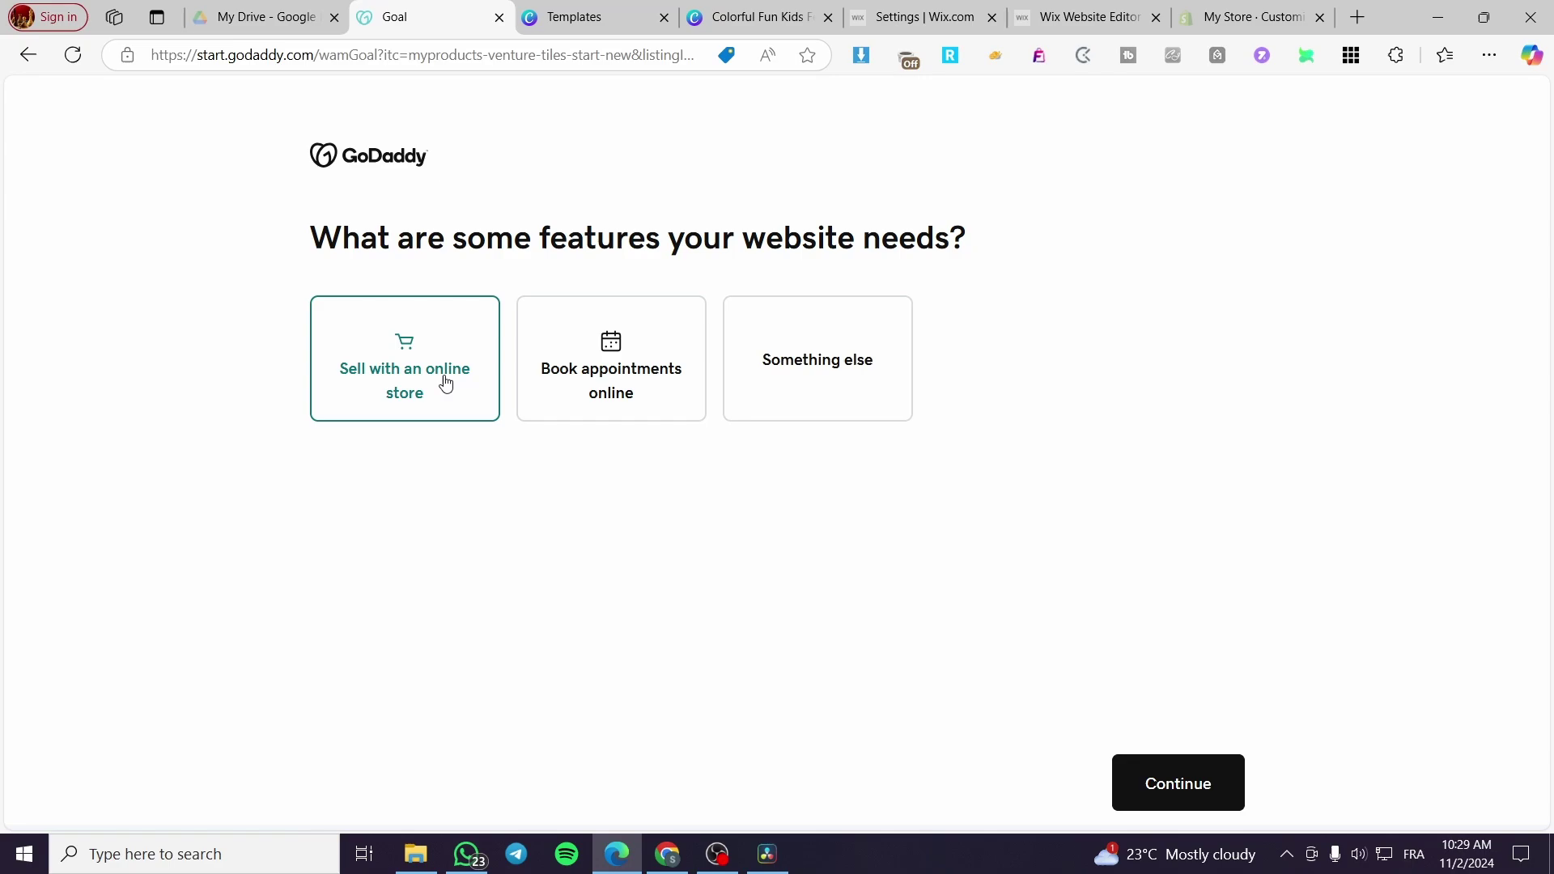
click(375, 382)
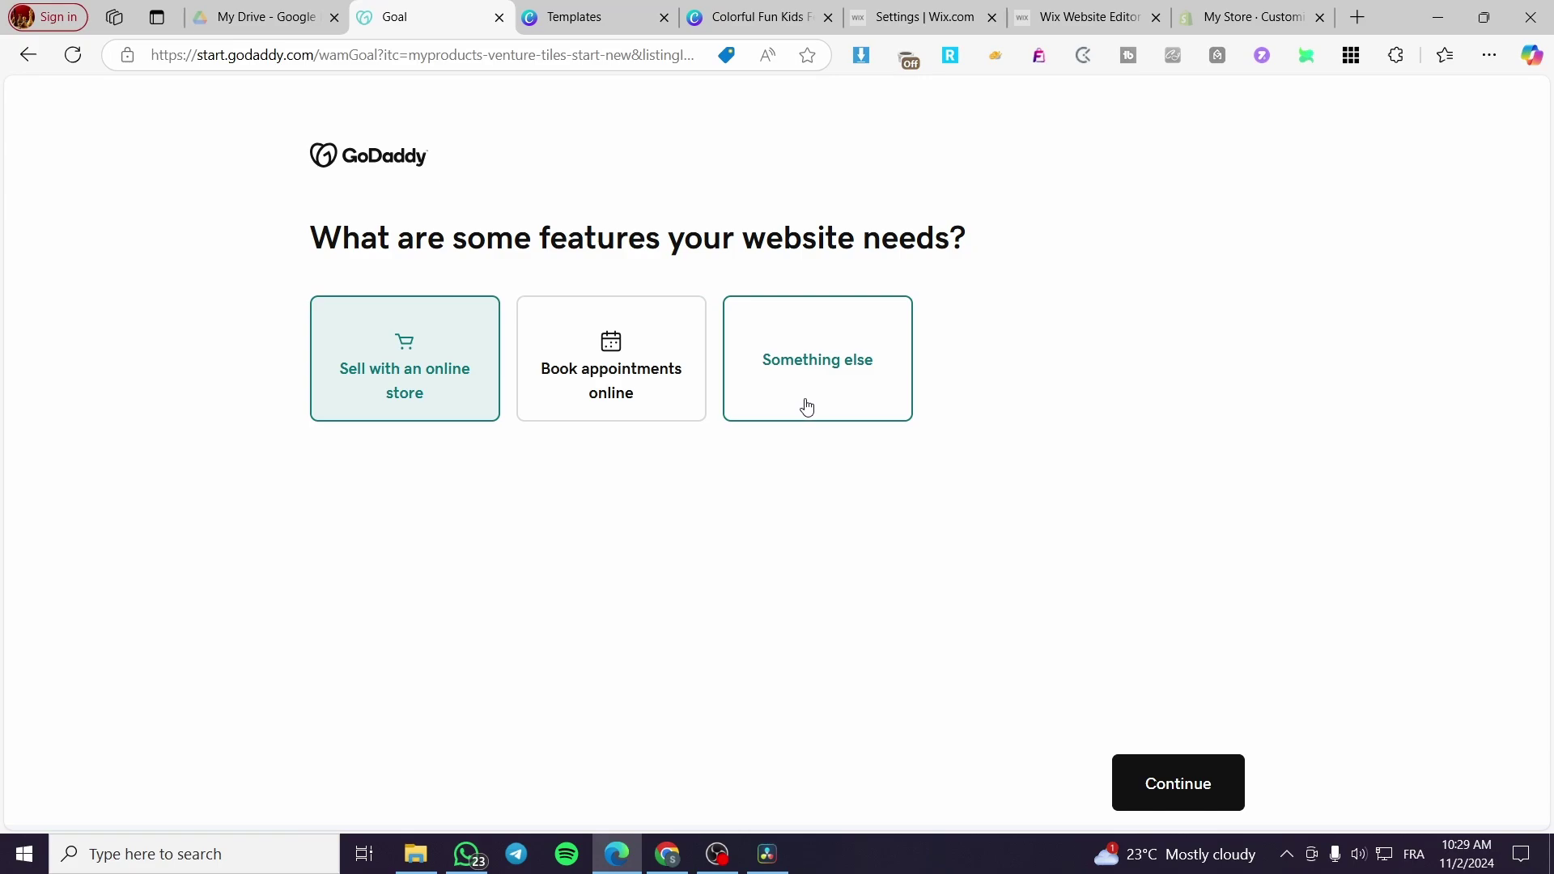
click(1179, 786)
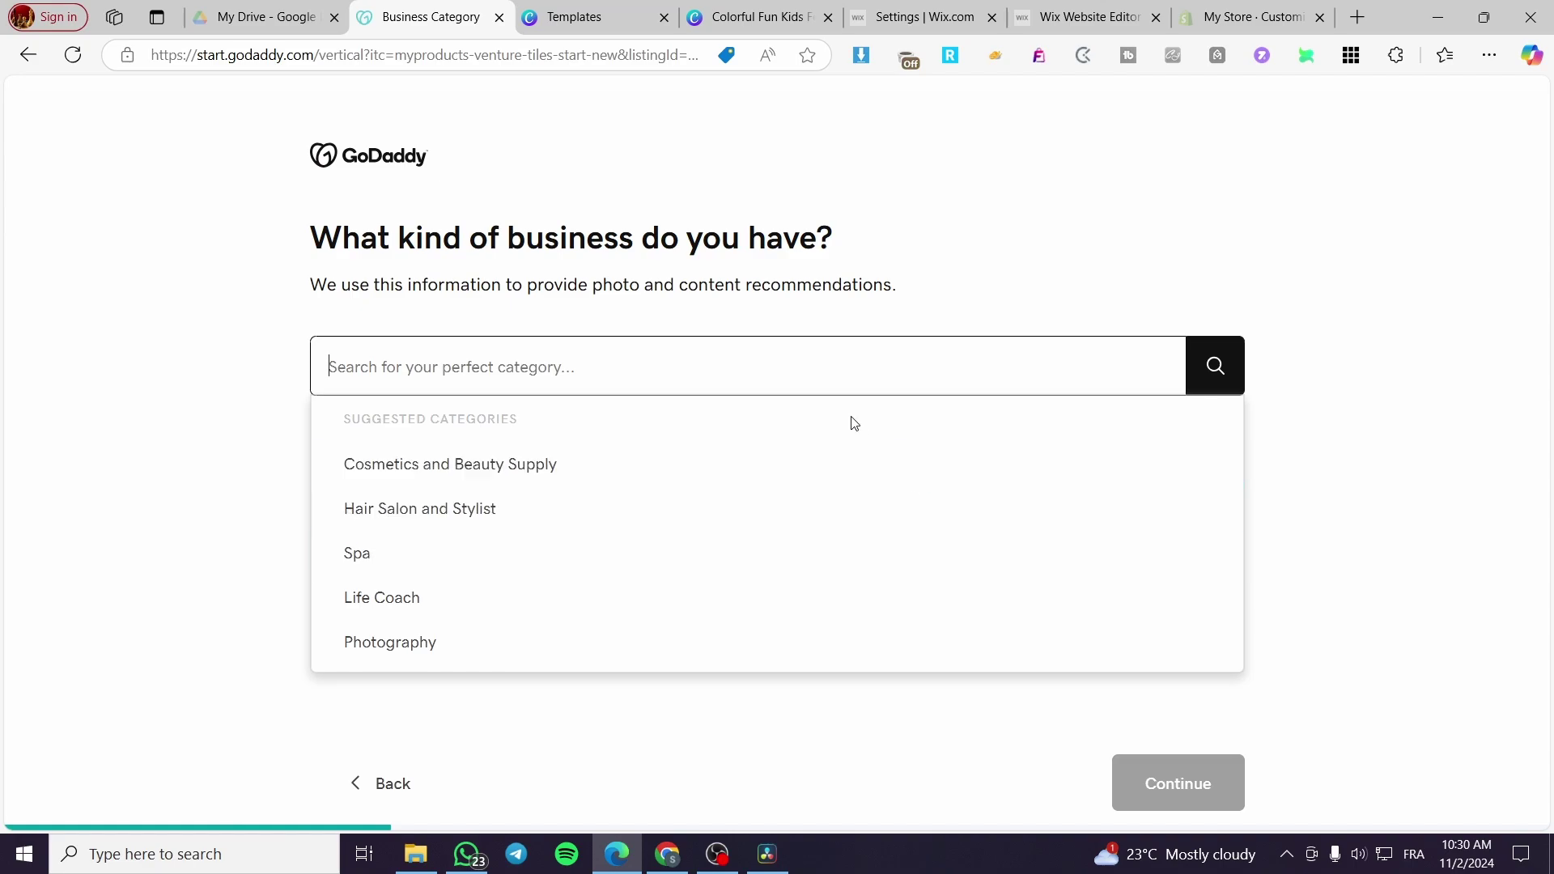
Step: Set the business category to Ecommerce and continue to the business name
text(ecoà)
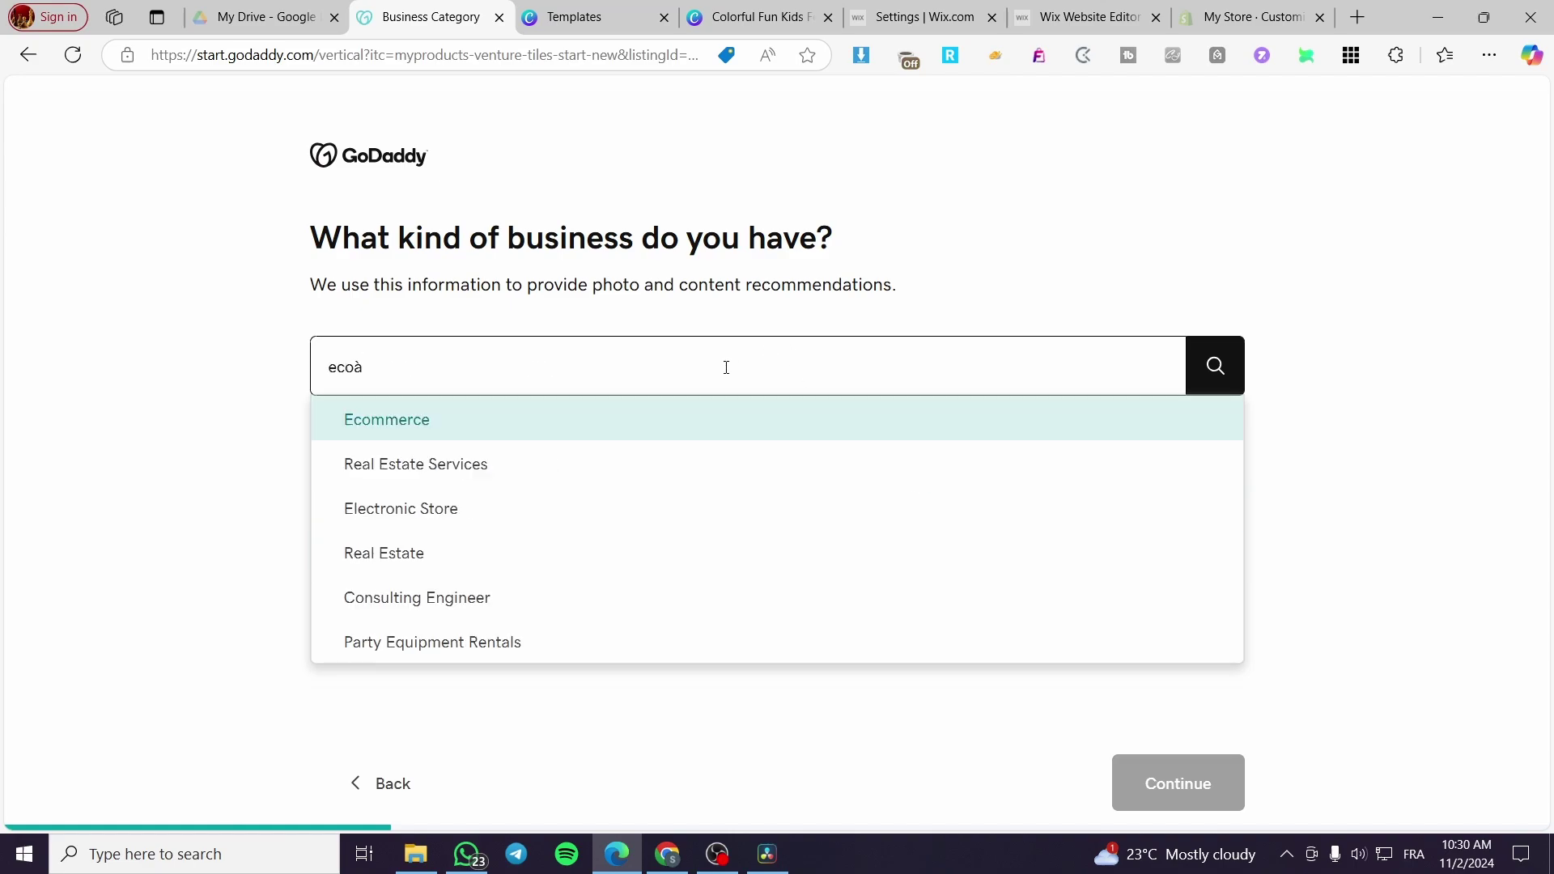
key(BackSpace)
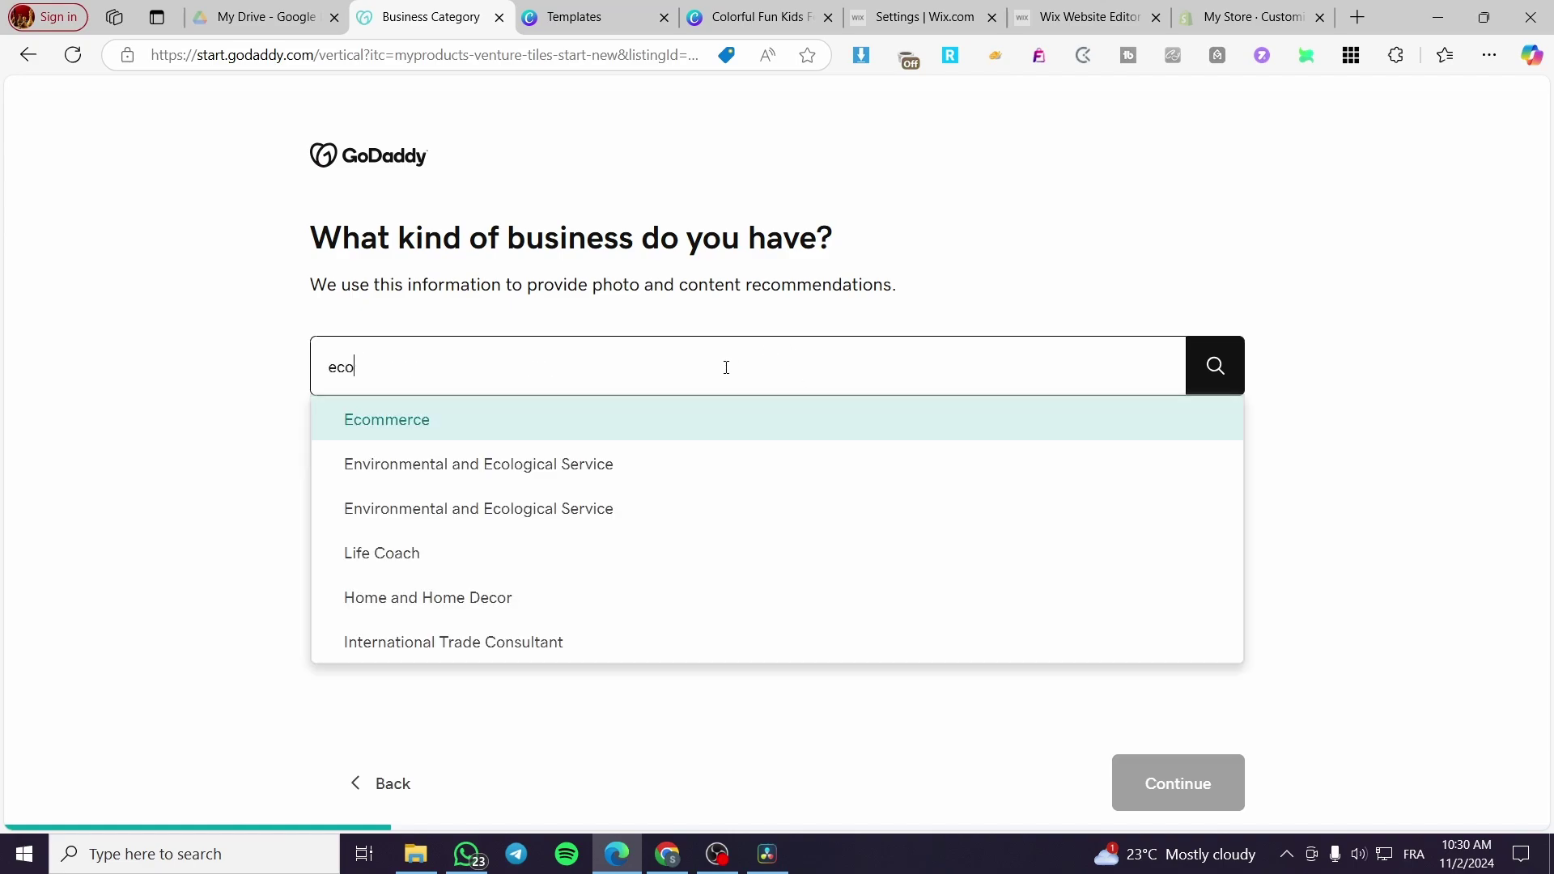
click(673, 437)
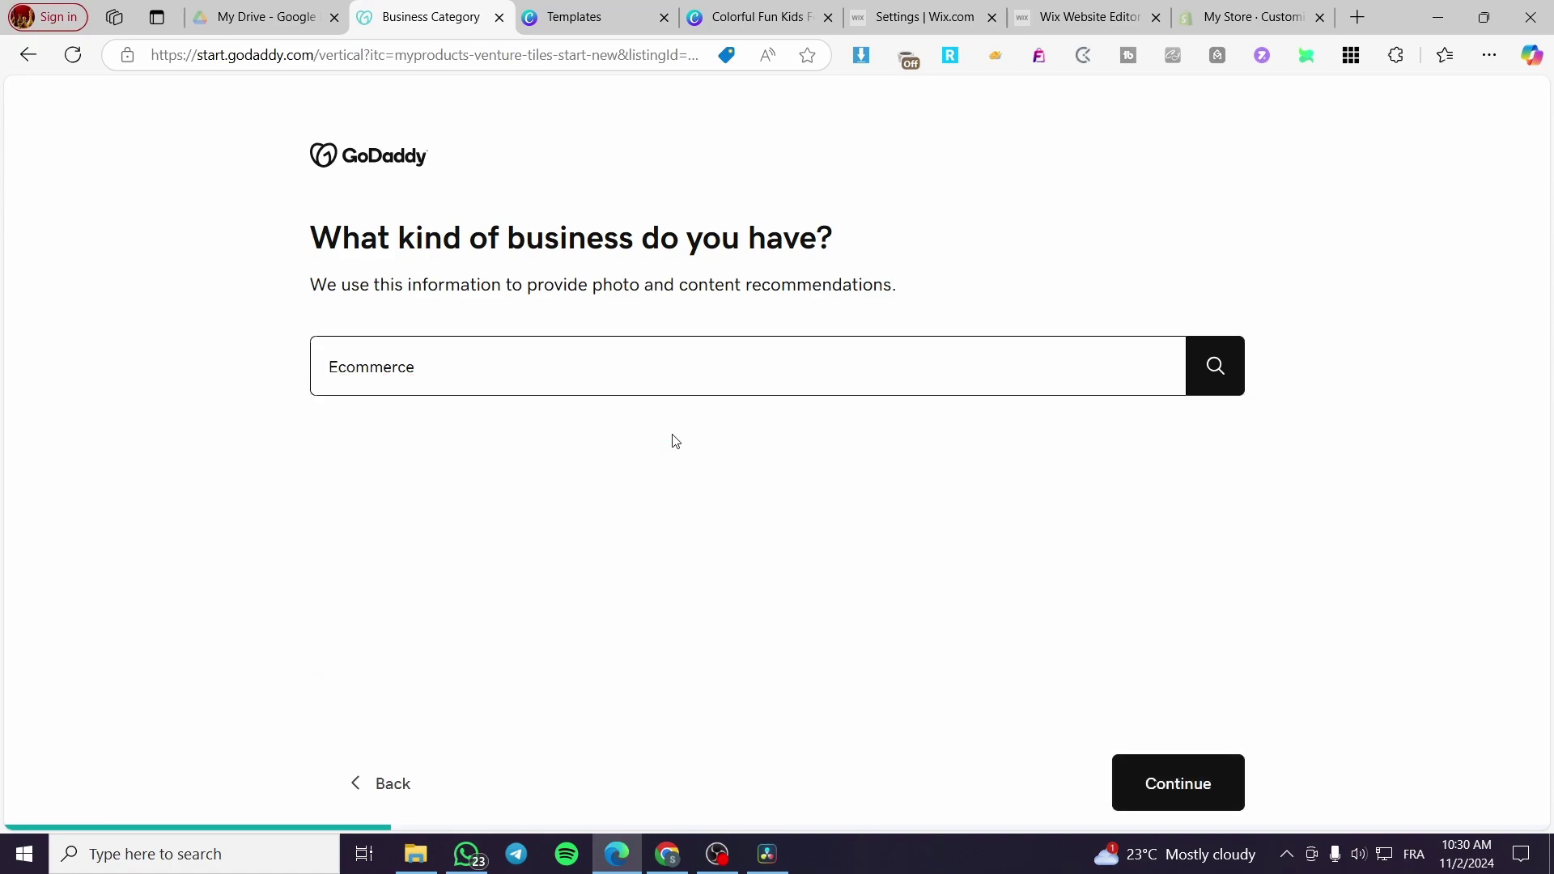
click(1156, 782)
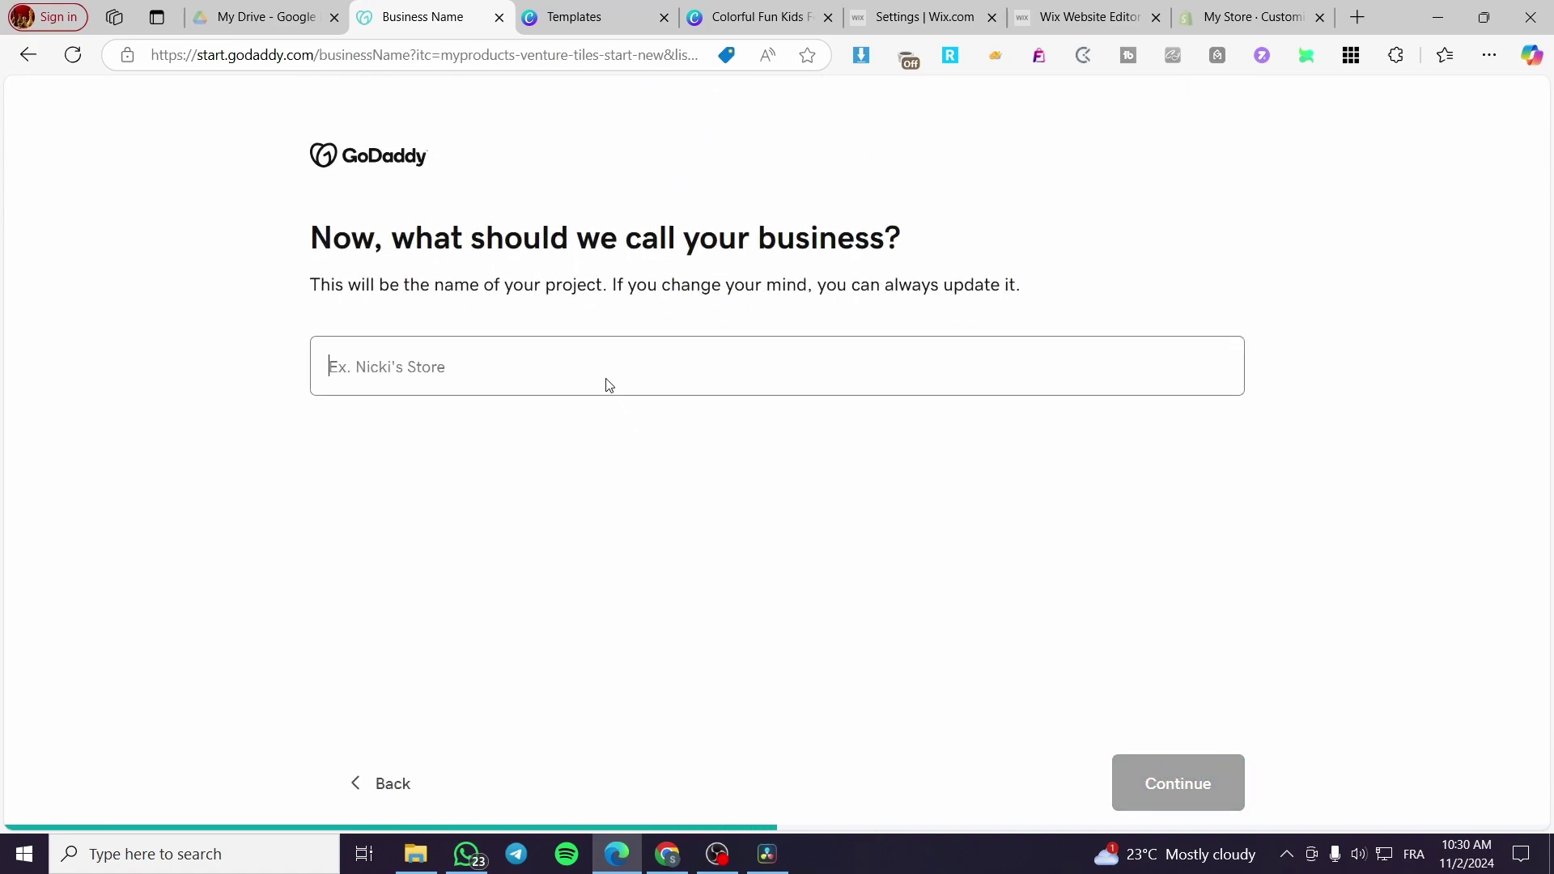
Step: Name the business "Jacks Stores" and skip the AI business description
text(Jacks Stores)
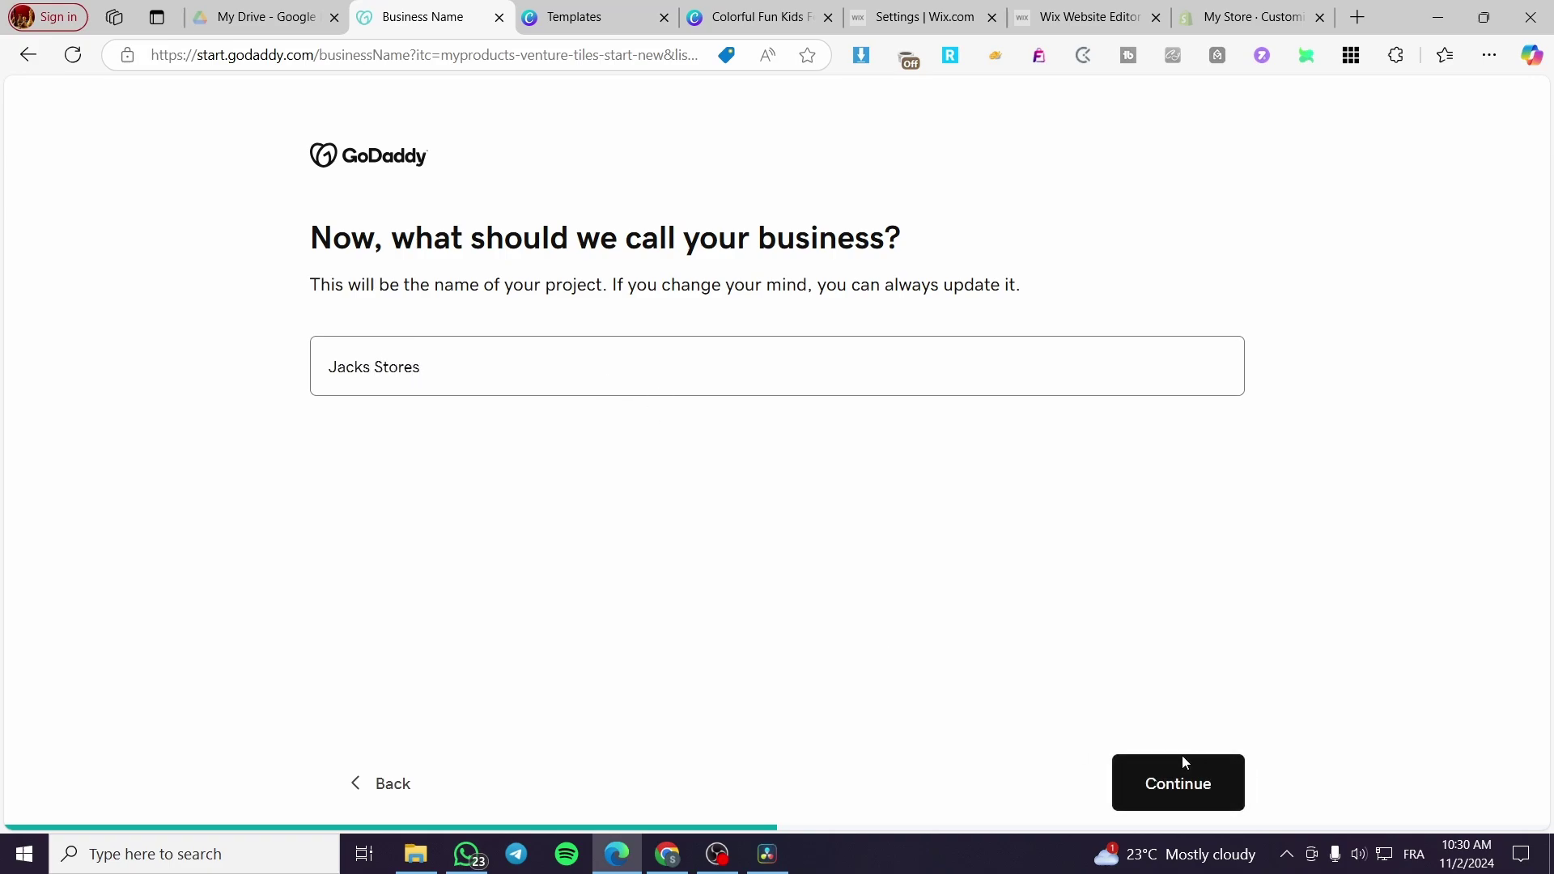
click(1181, 761)
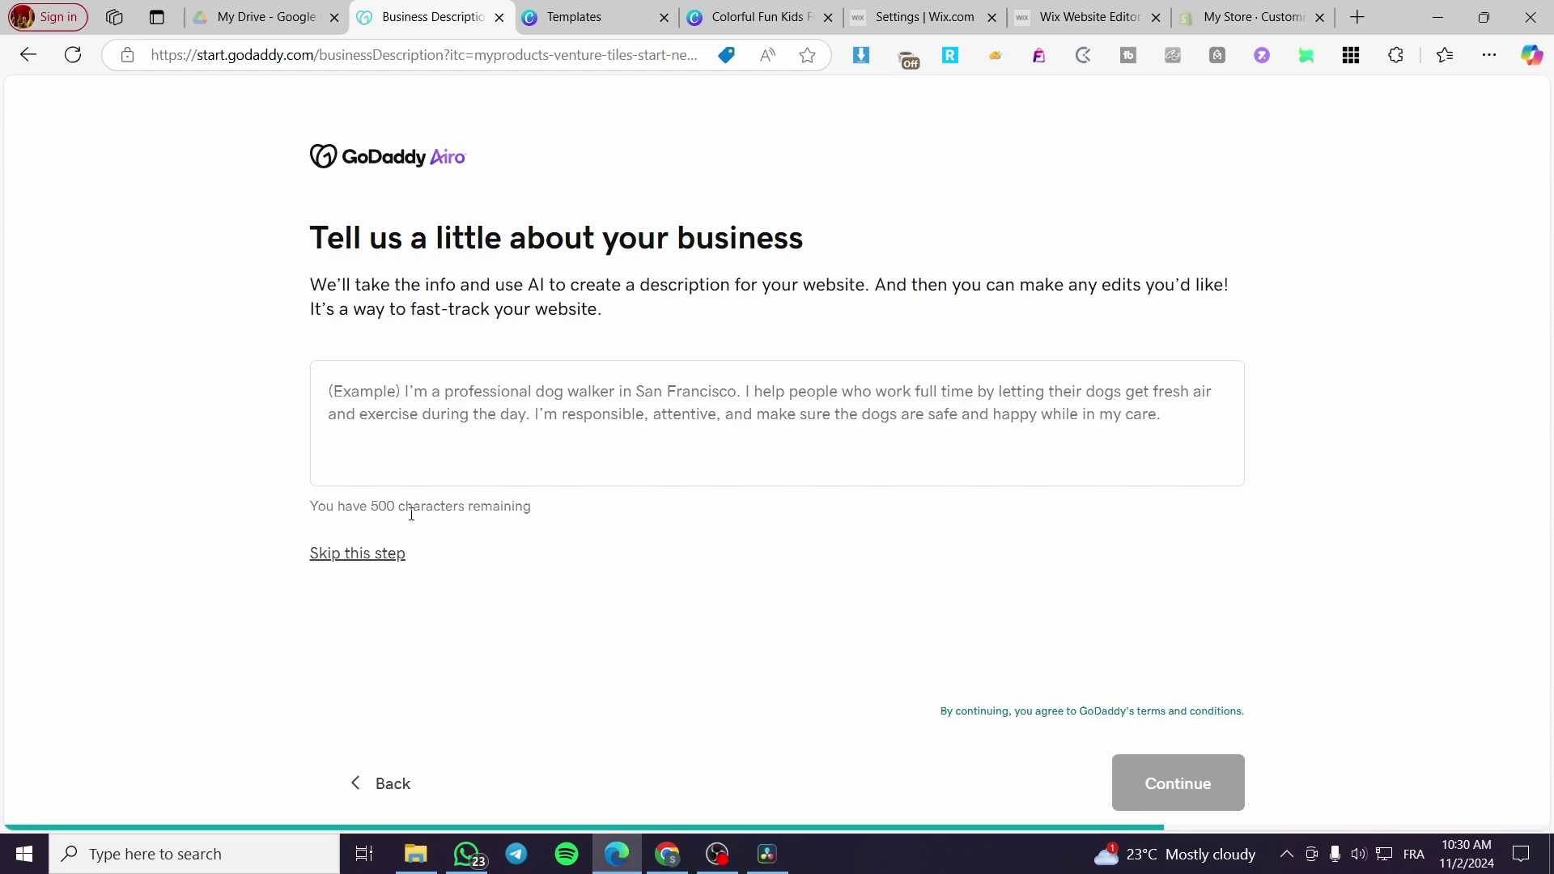
click(385, 557)
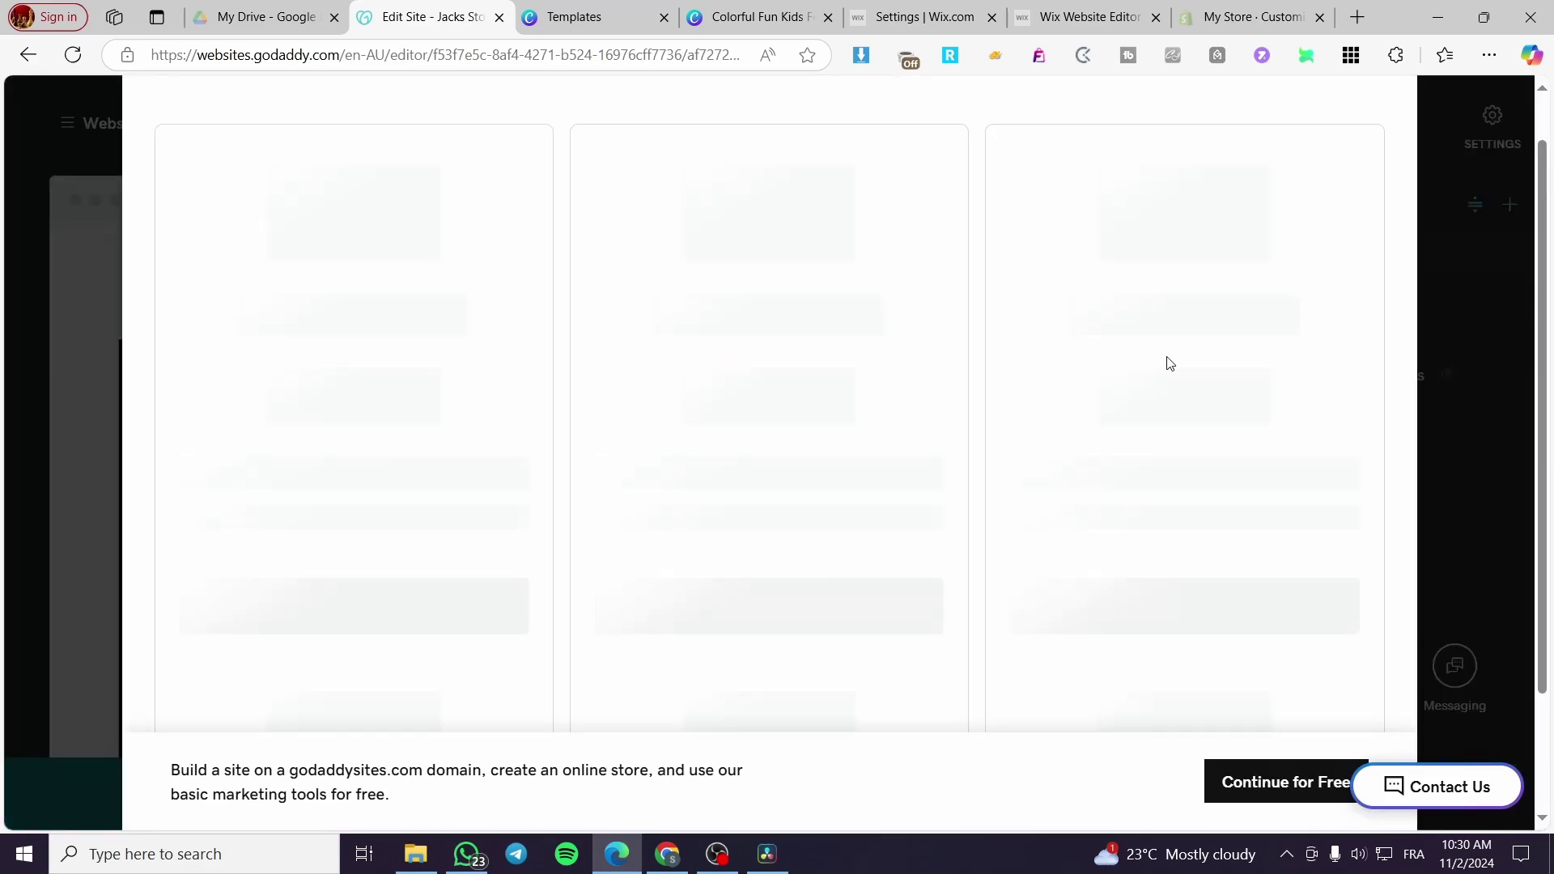
Step: Compare the monthly and yearly prices of the plans, and continue with the free plan
scroll(795, 474, down, 2)
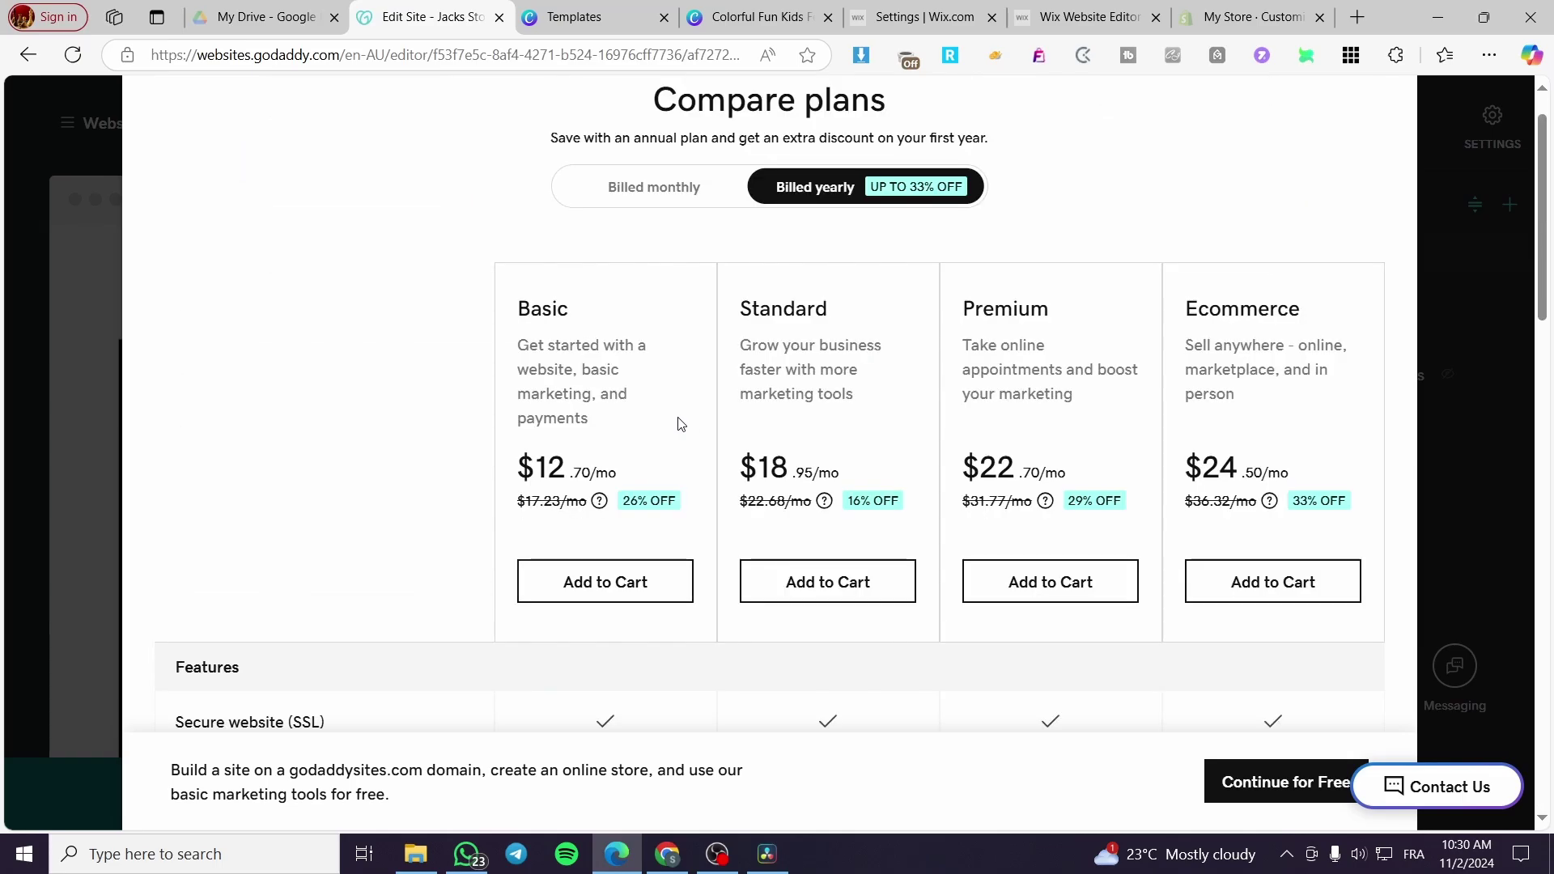
scroll(801, 461, up, 2)
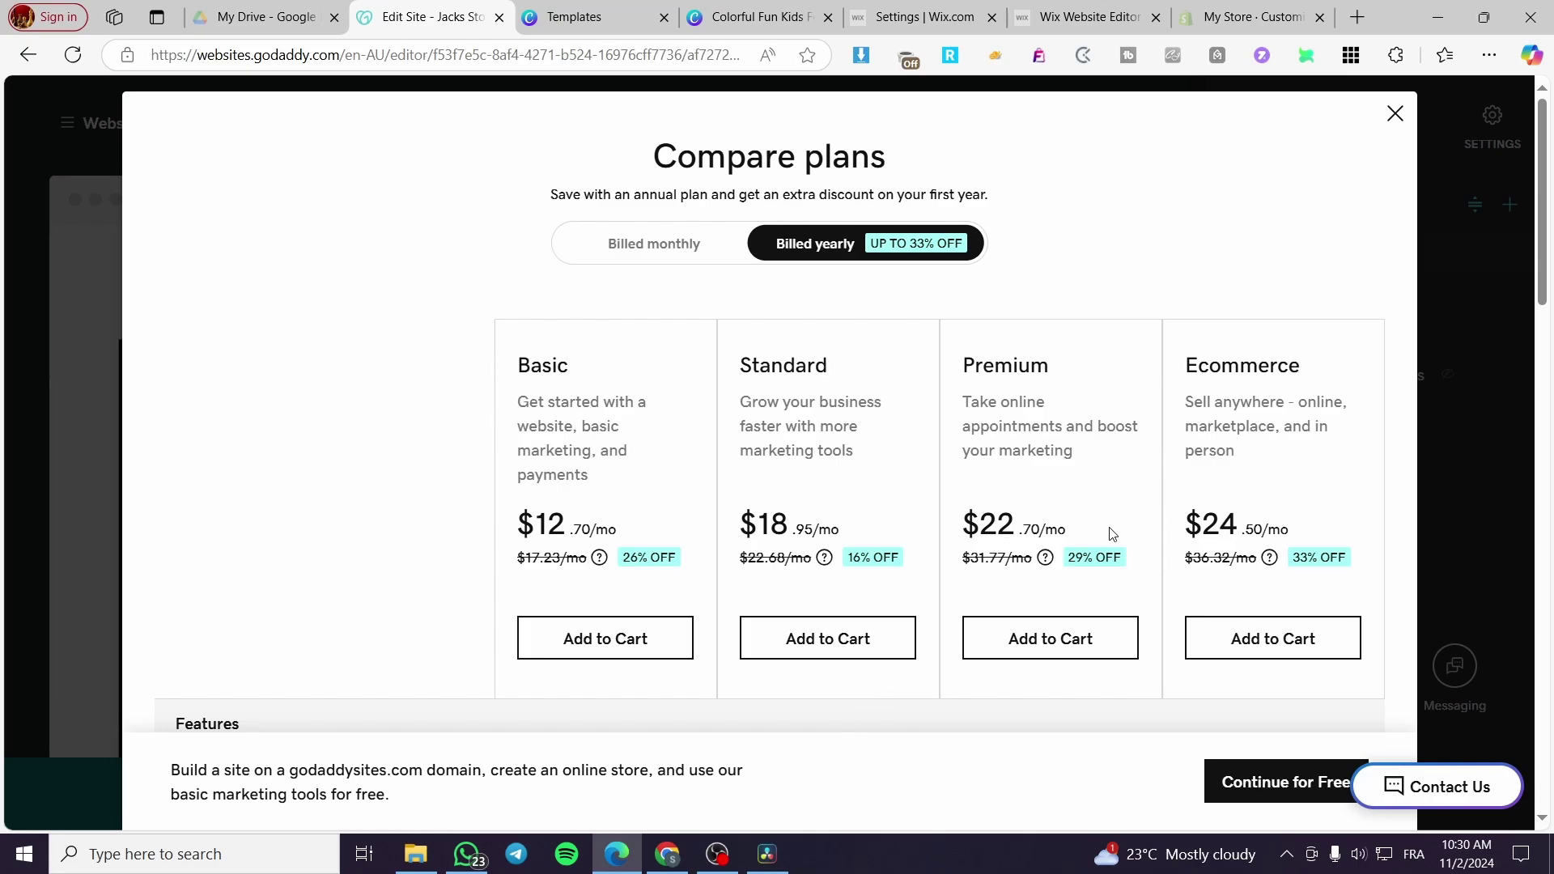
click(650, 258)
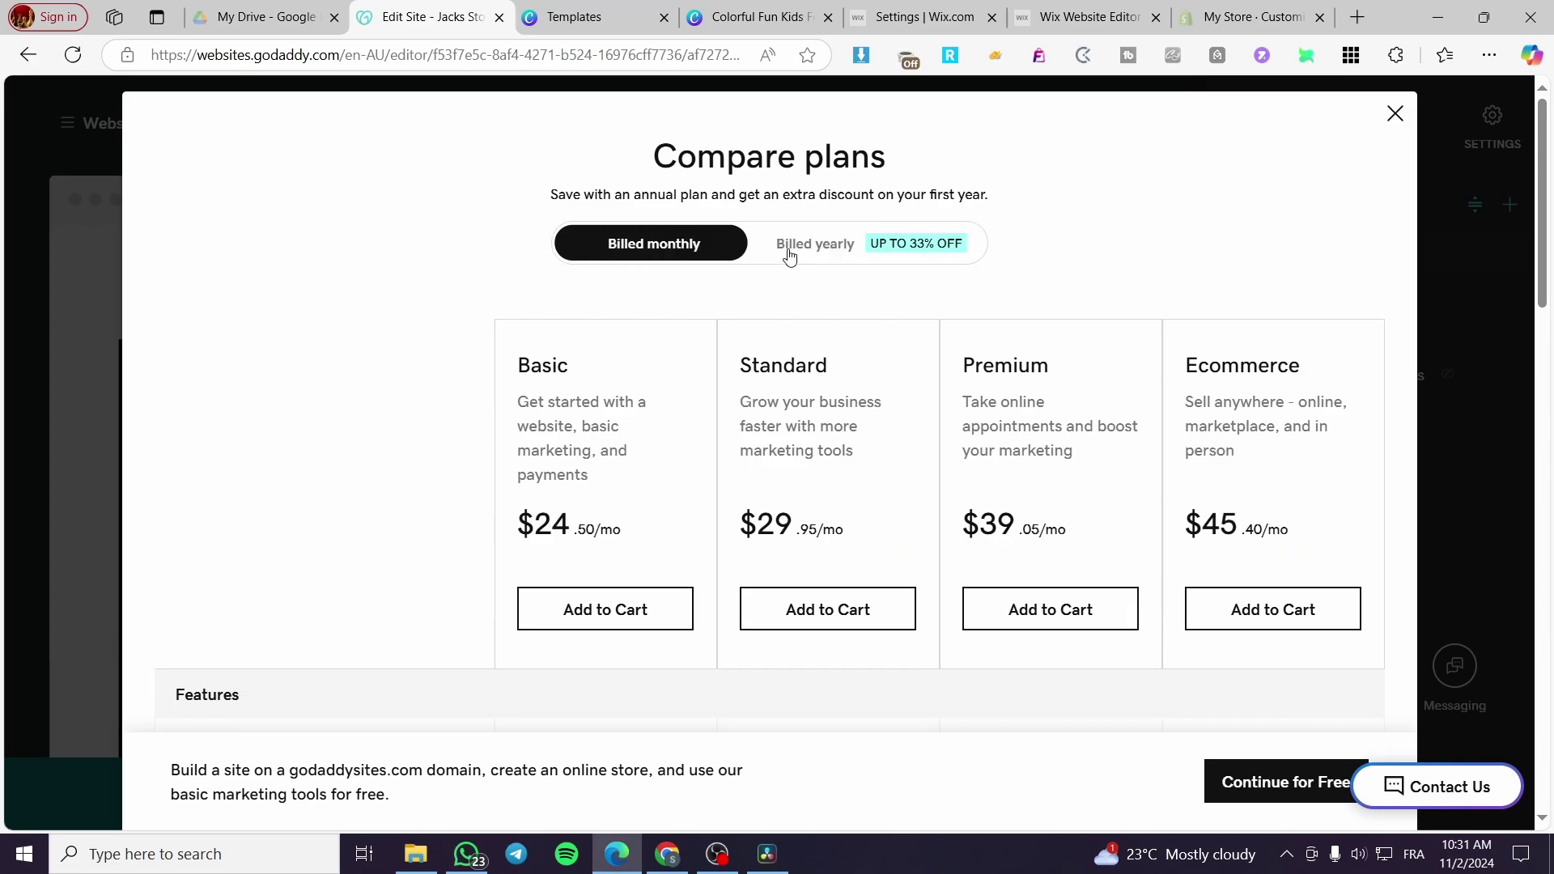
click(789, 256)
click(704, 245)
click(836, 245)
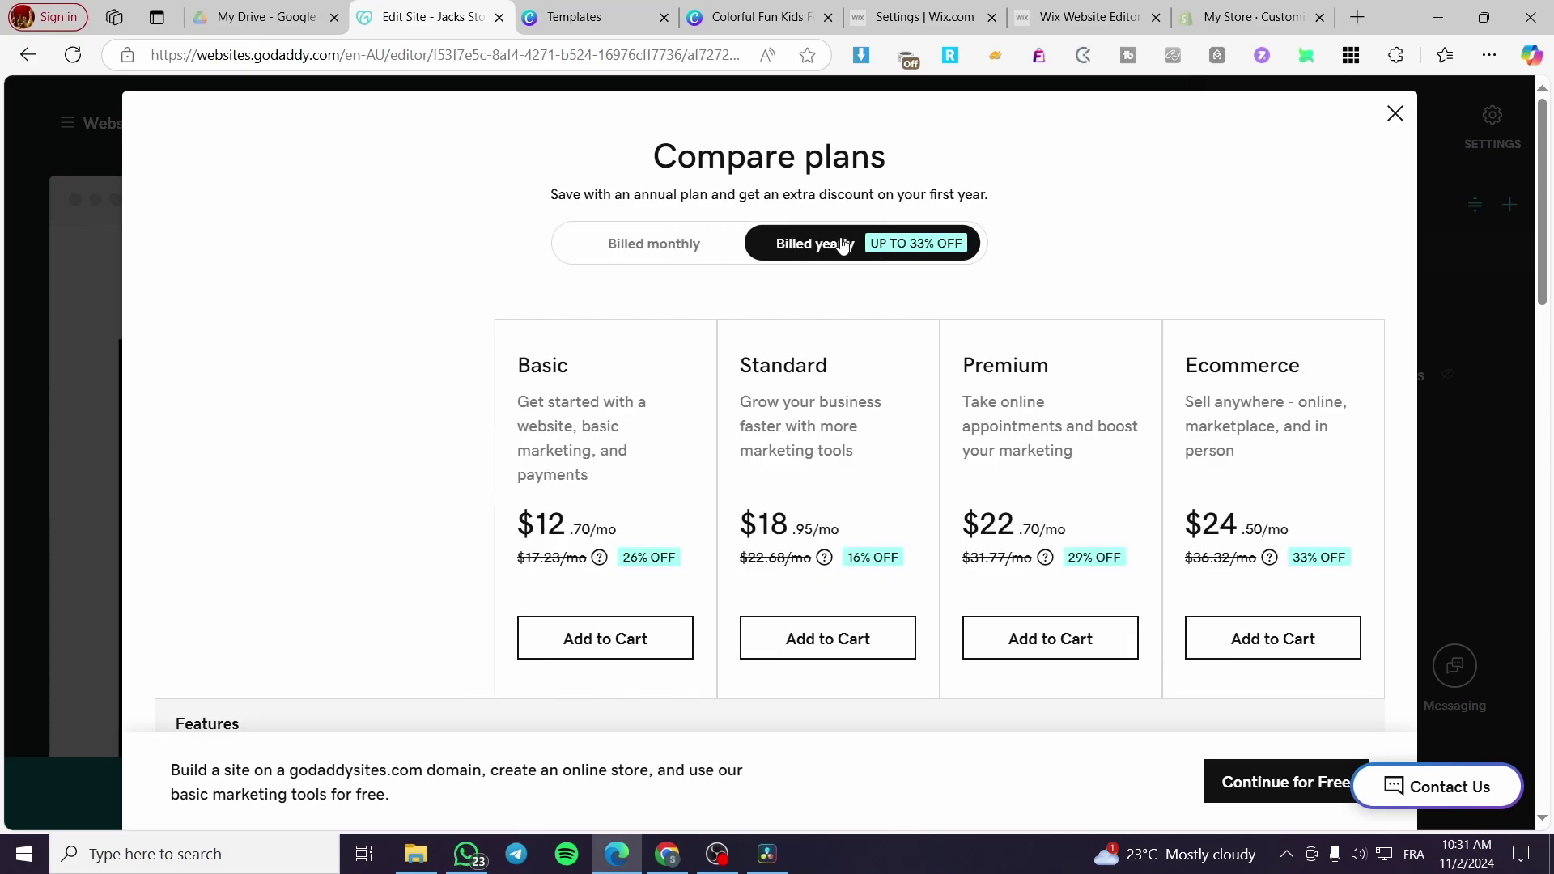
click(1230, 808)
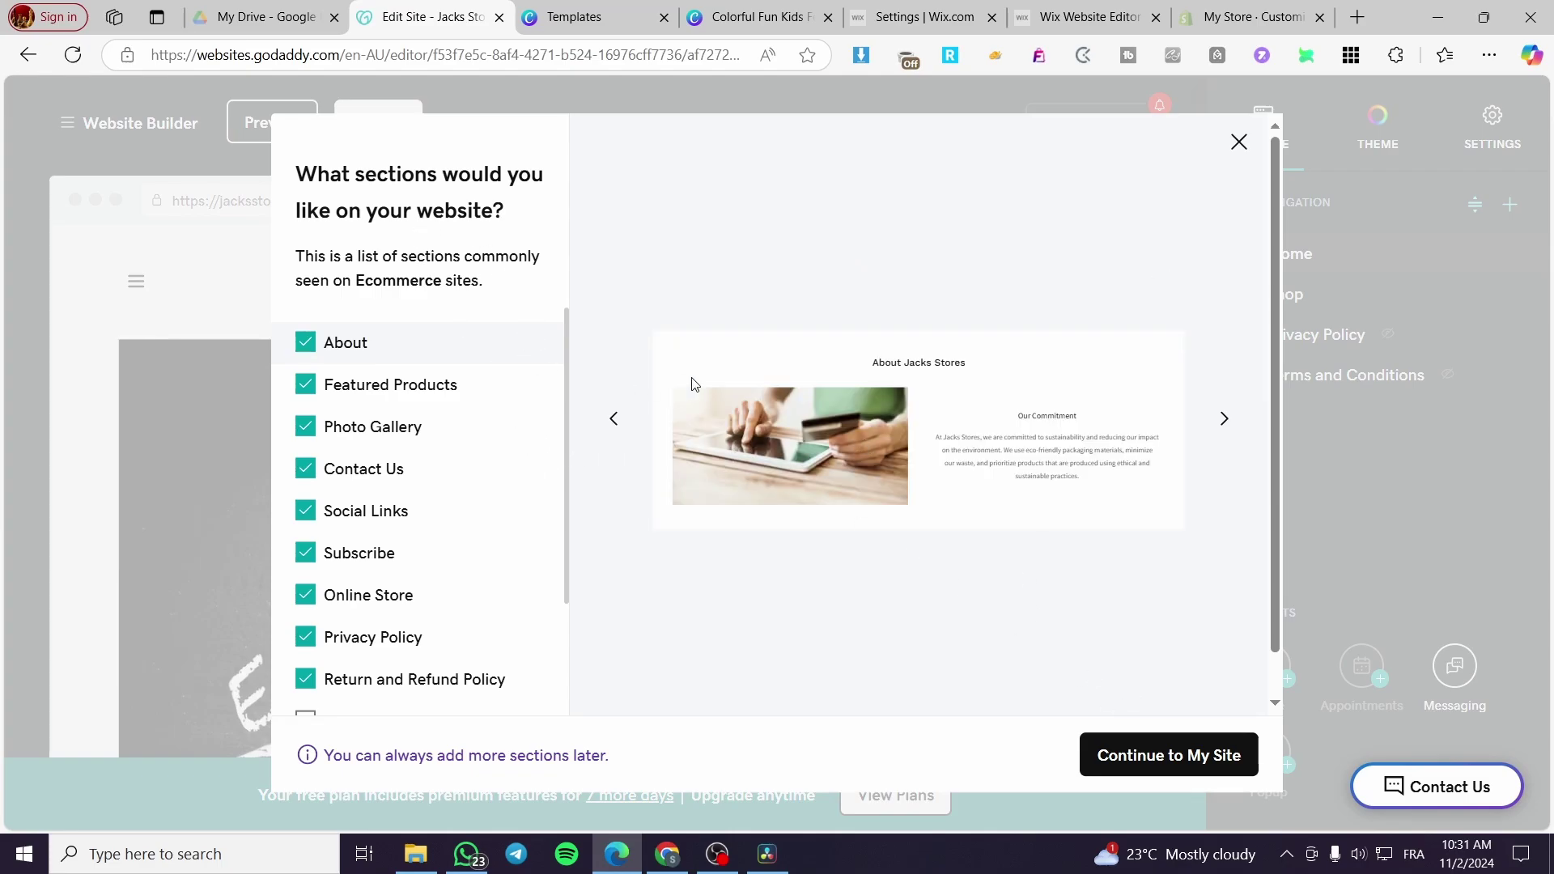
Step: Keep the preselected website sections, including Online Store, and continue to the site editor, dismissing the welcome tour and tip
mouse_move(433, 397)
scroll(359, 400, down, 1)
scroll(359, 400, down, 2)
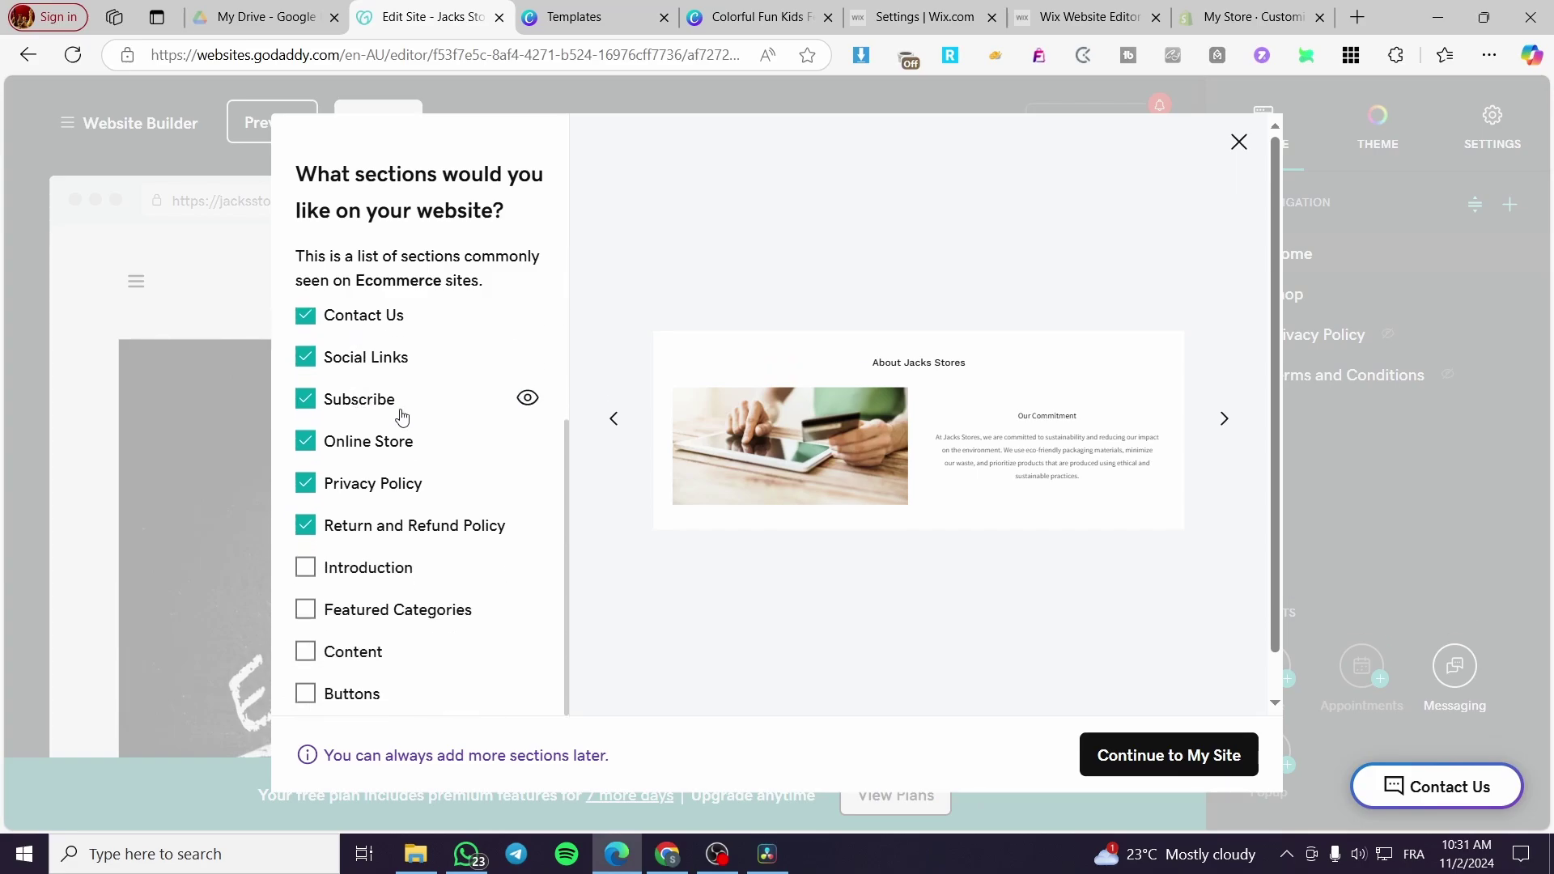
scroll(437, 500, up, 2)
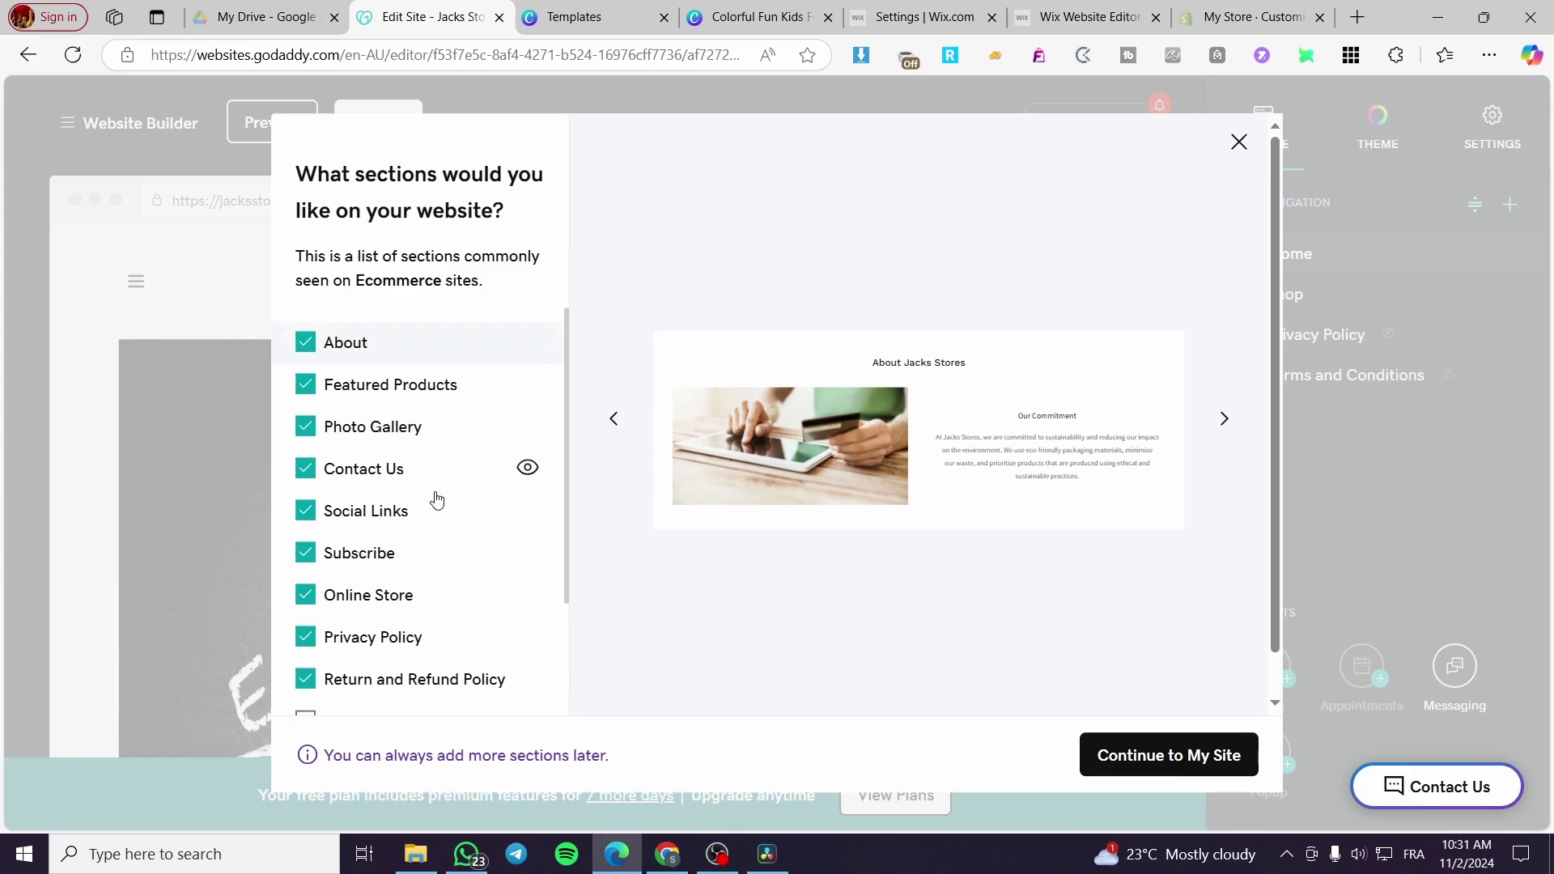
click(305, 596)
click(303, 599)
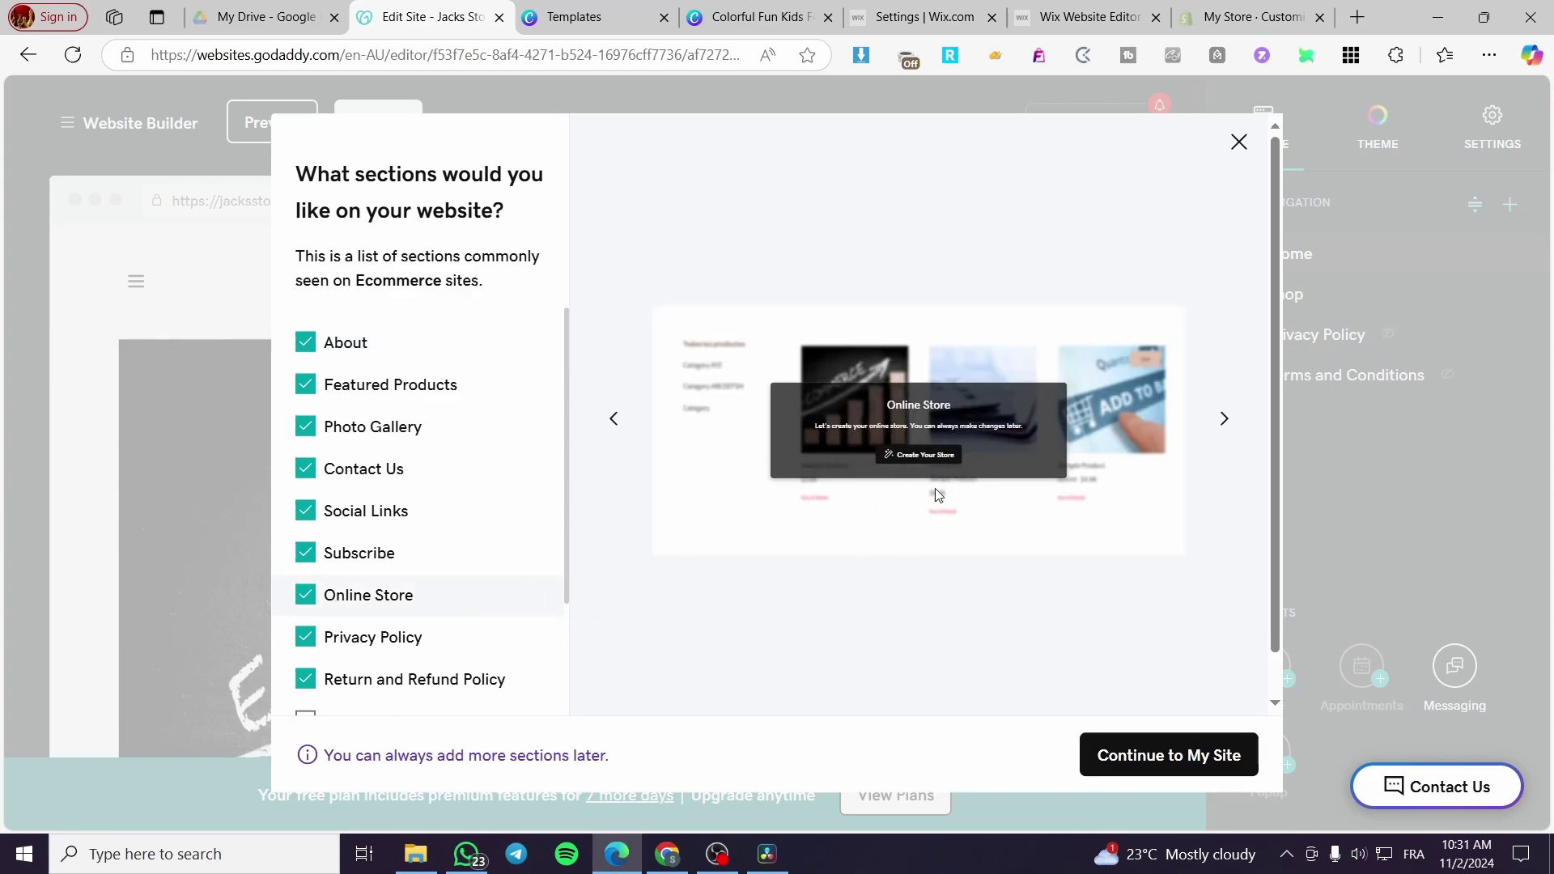
click(1174, 755)
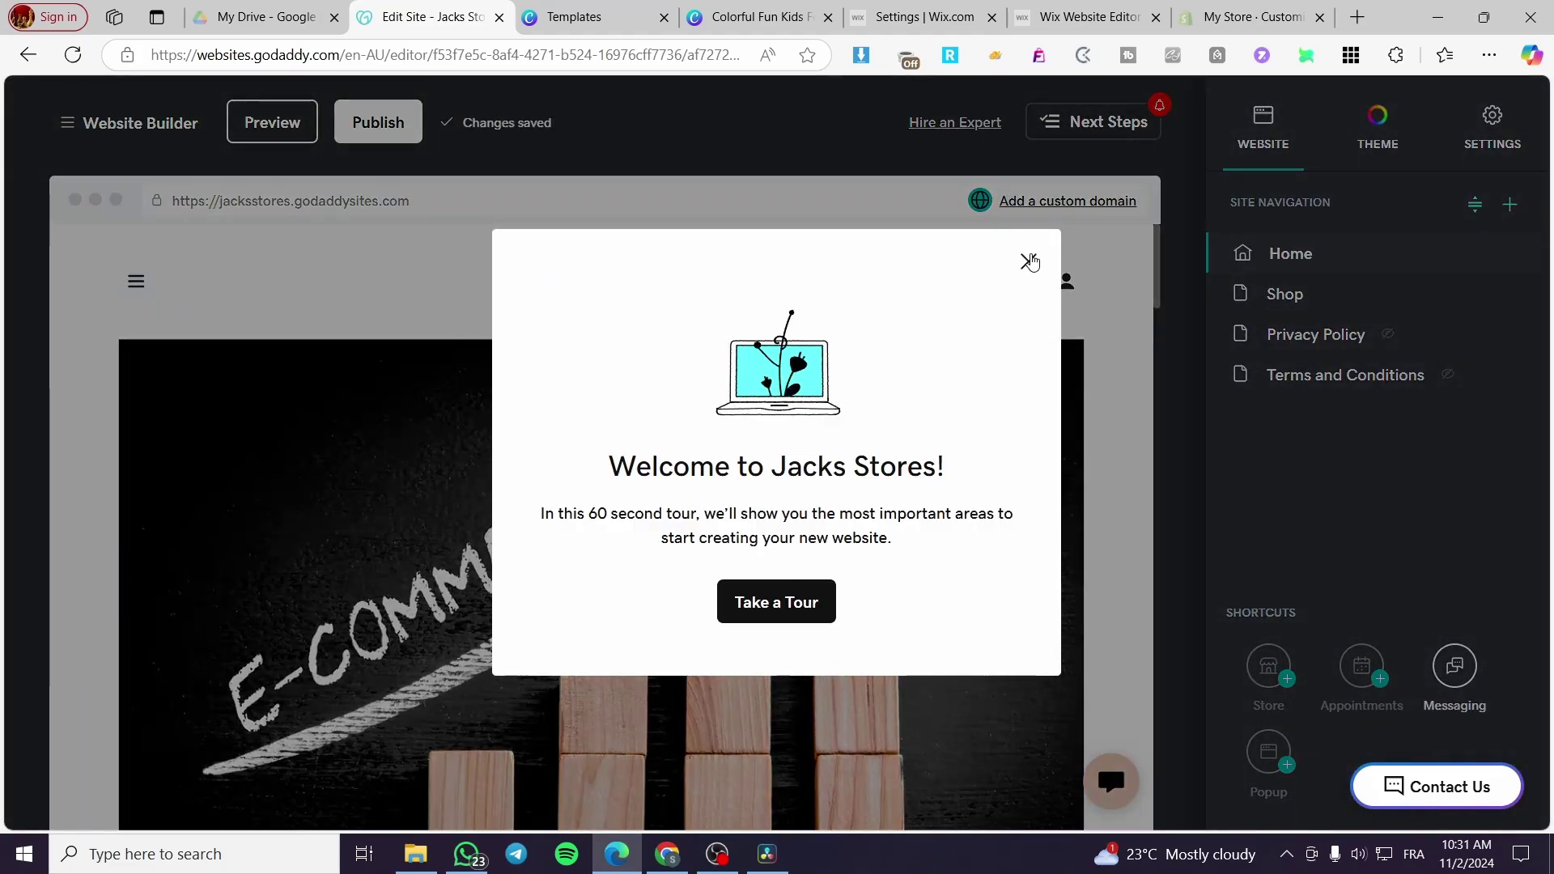
click(1030, 261)
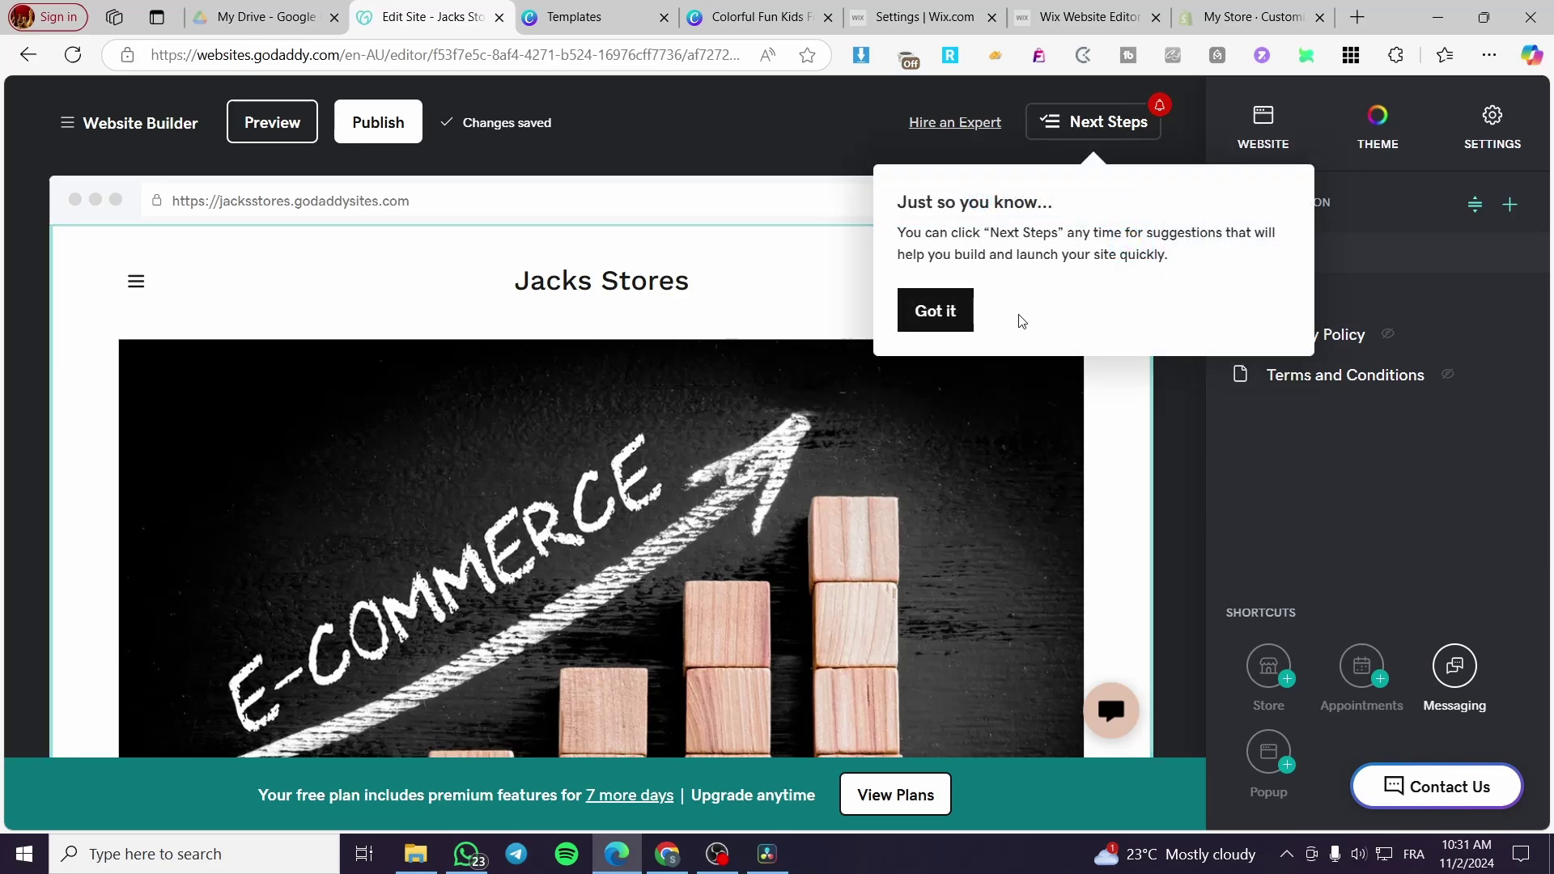
click(939, 311)
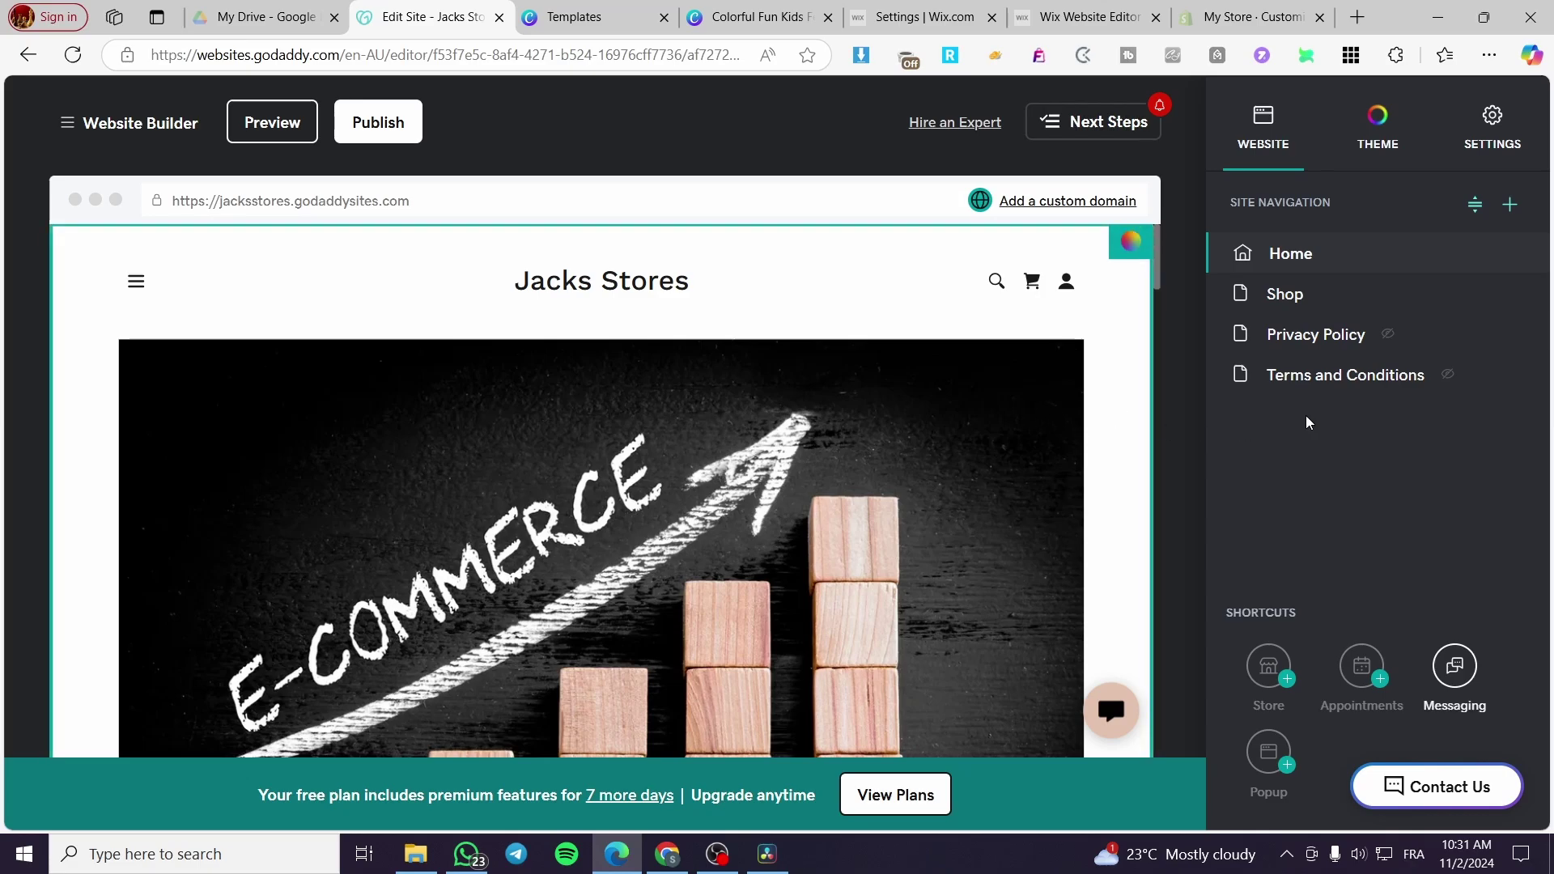
Step: Start adding products from the home page's Featured Products section and begin creating the online store
scroll(859, 521, down, 10)
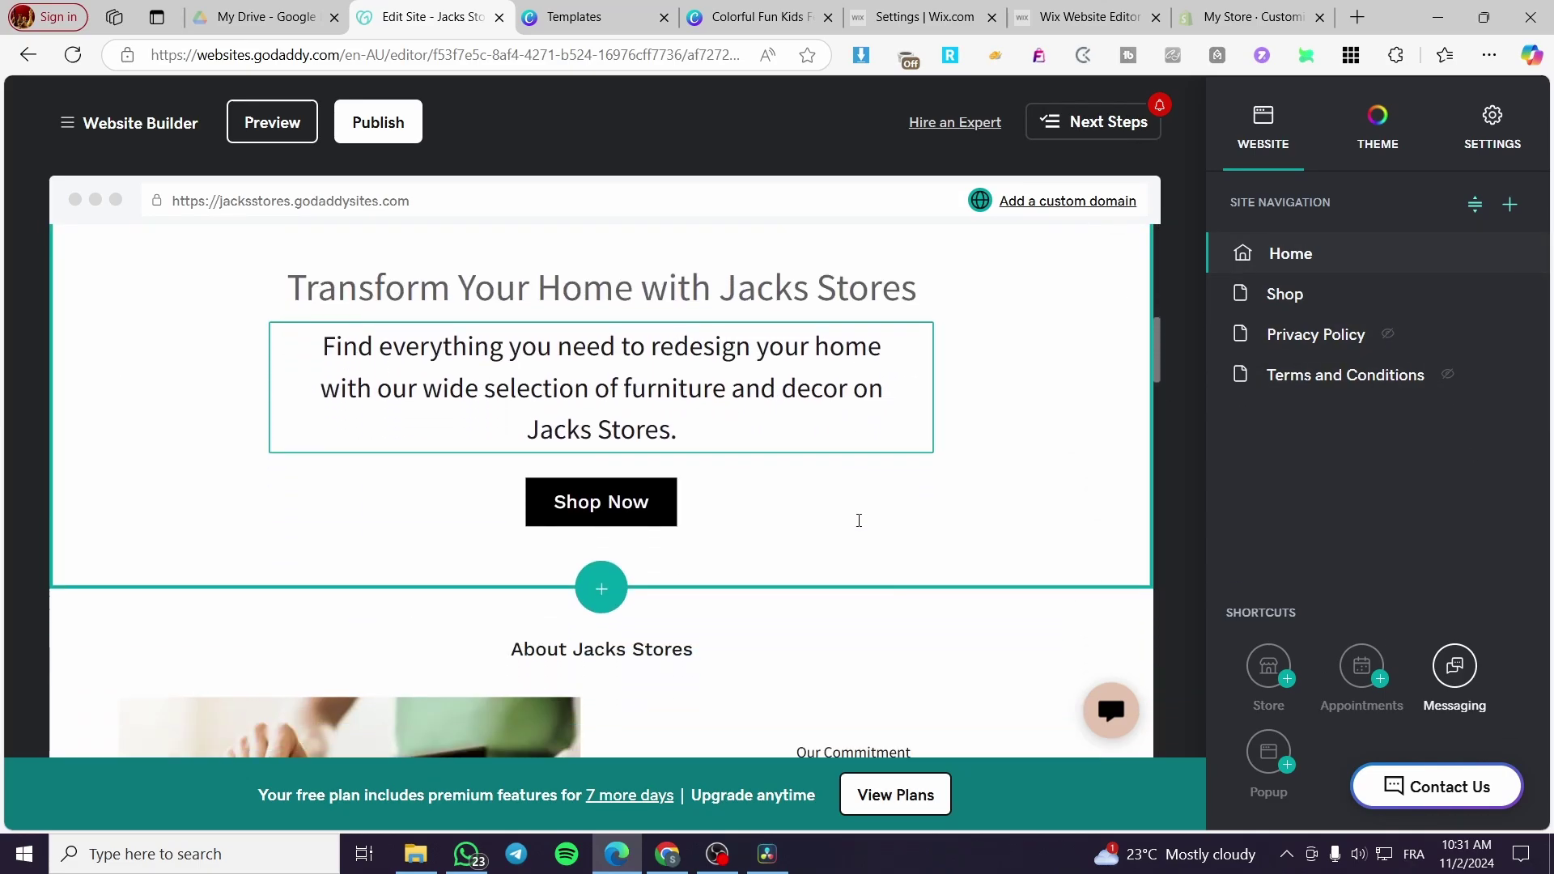
scroll(859, 520, down, 3)
scroll(854, 518, up, 5)
scroll(846, 516, down, 7)
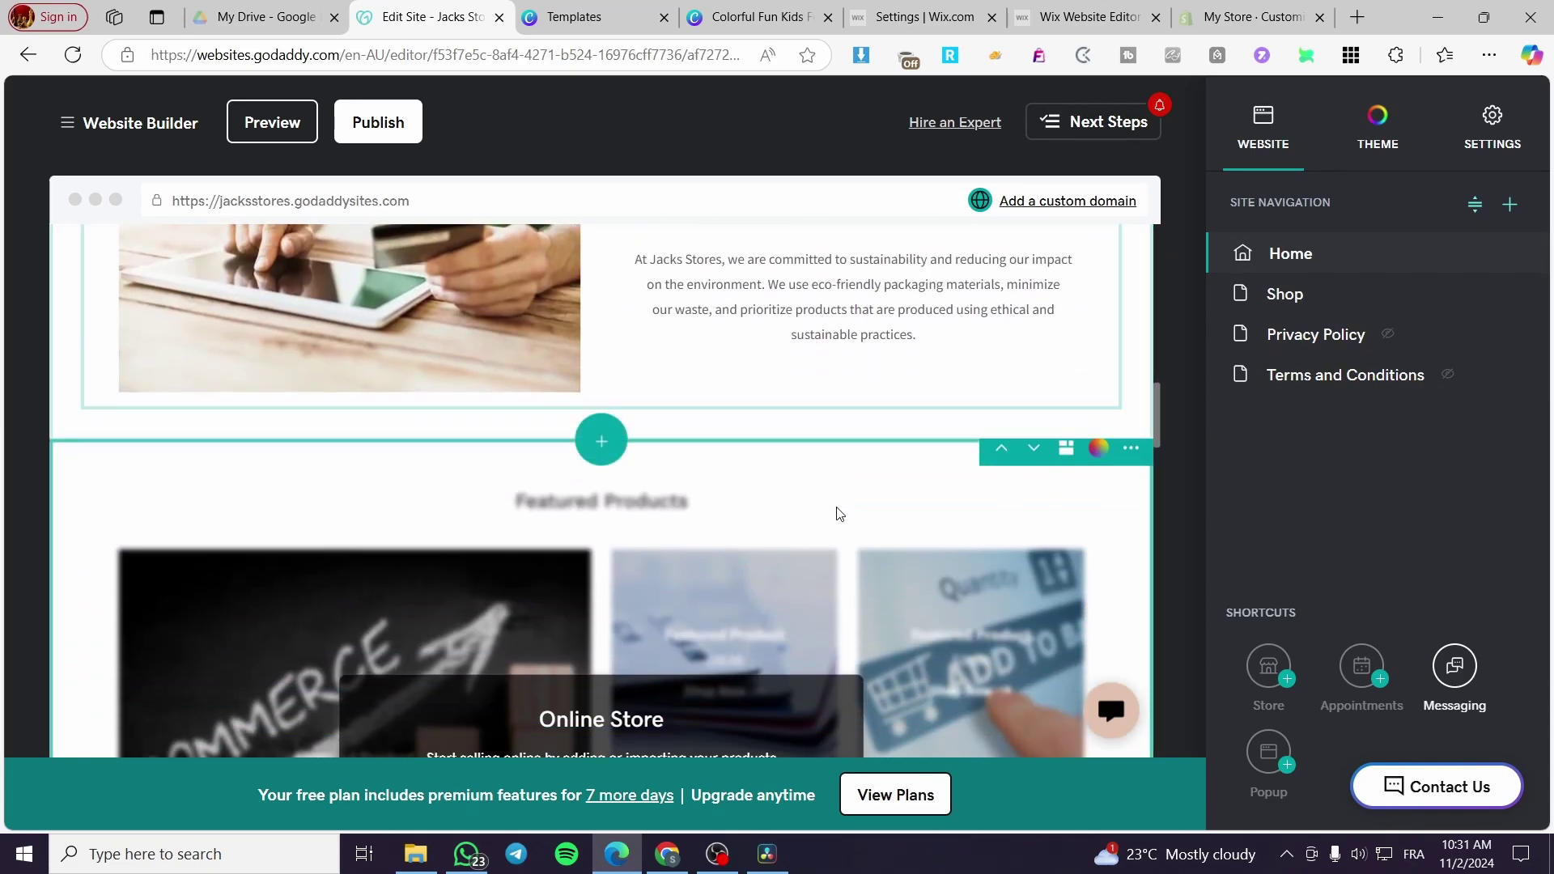
scroll(839, 515, down, 3)
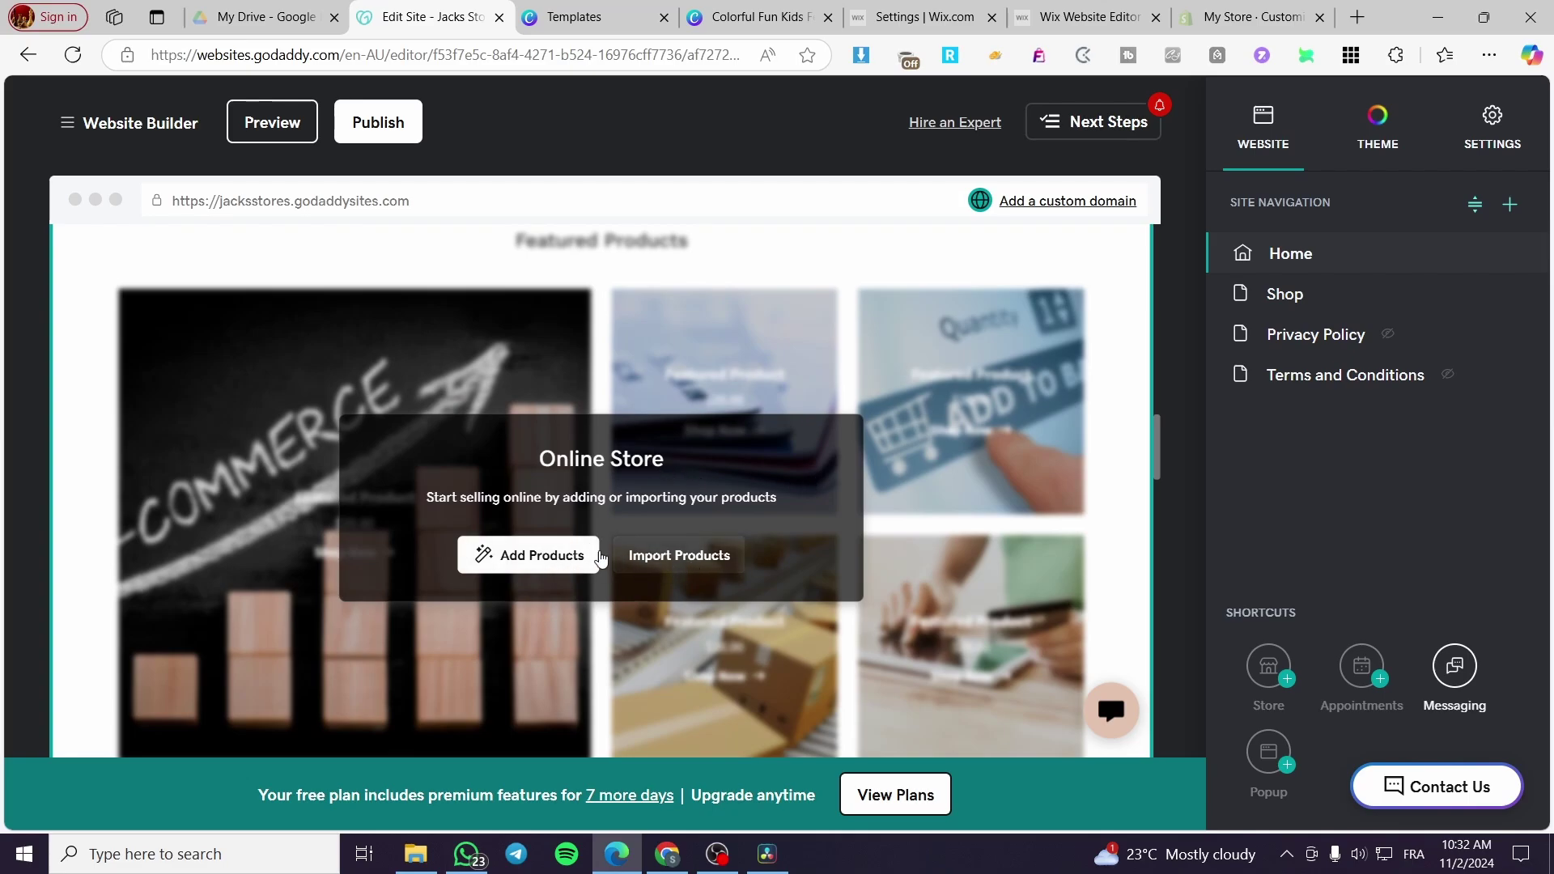
click(522, 556)
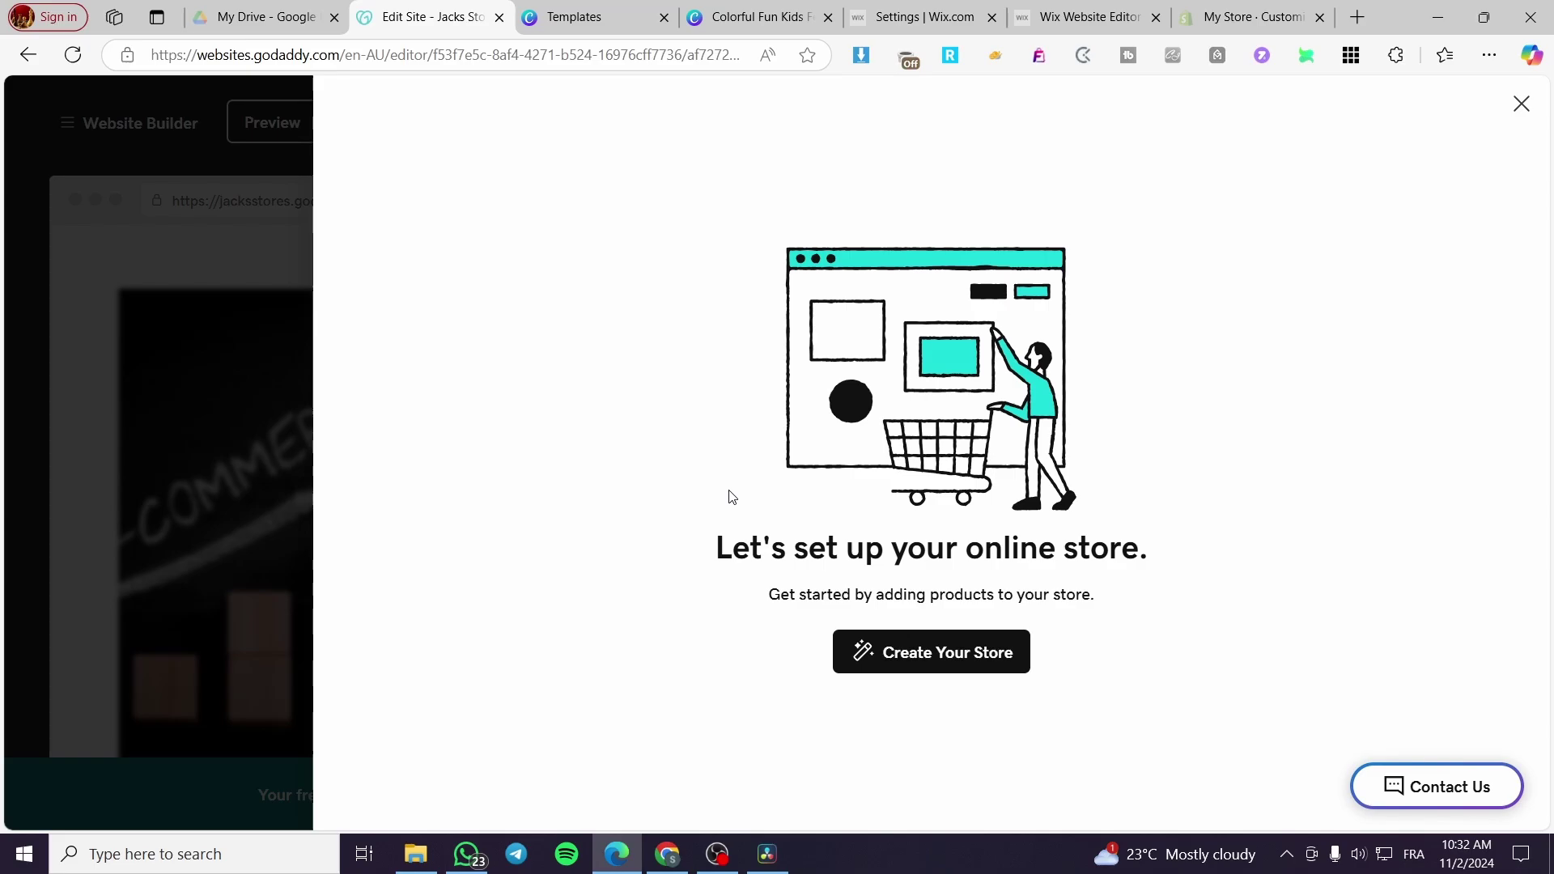
click(922, 652)
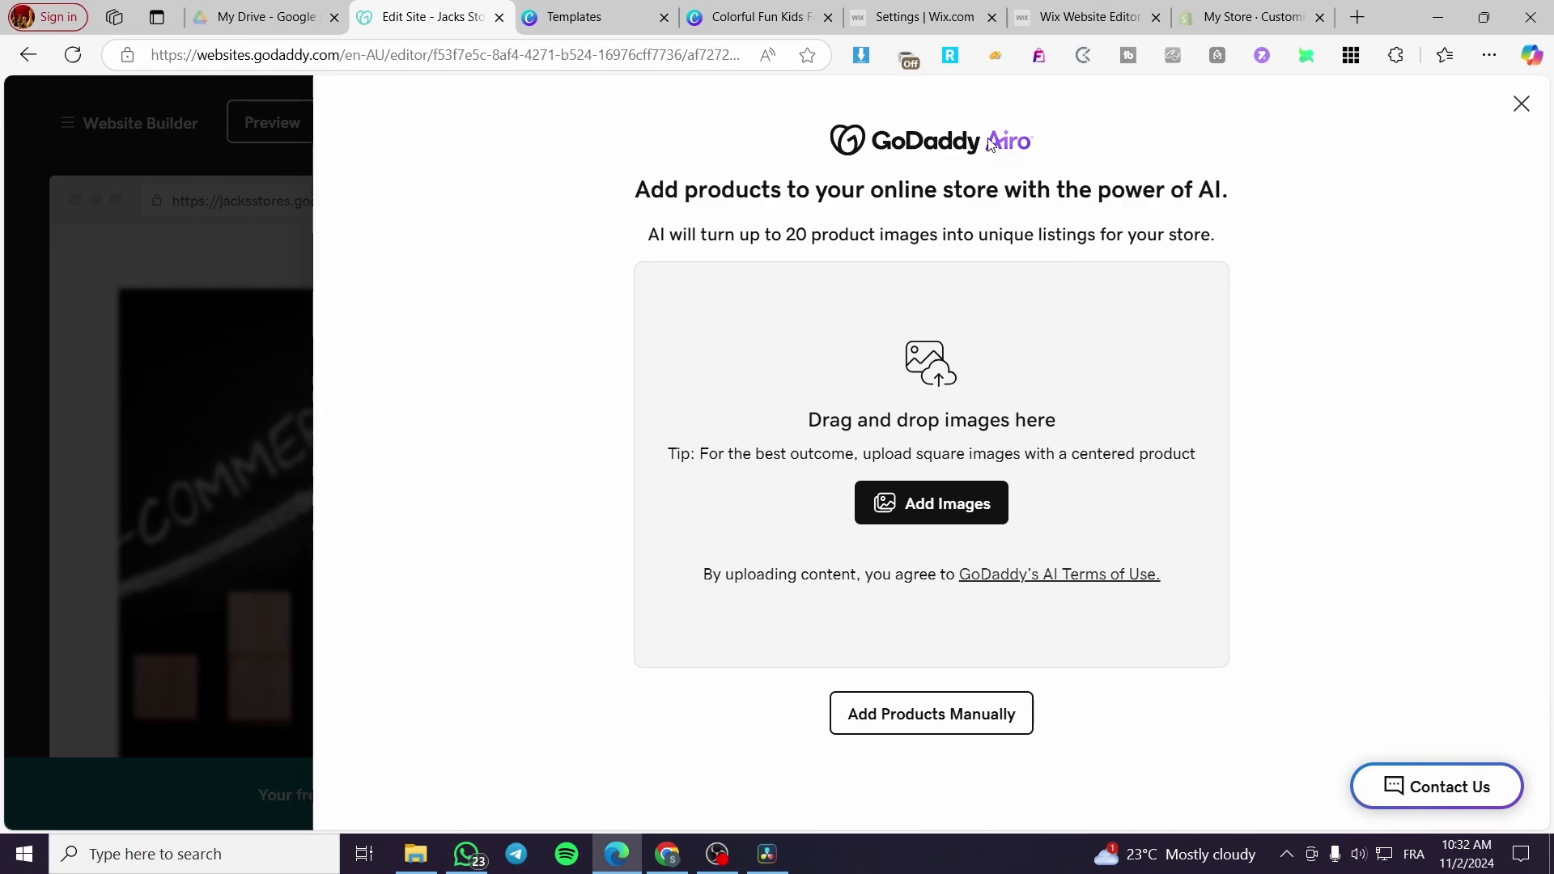
Step: Add a product manually, naming it "Tshirt design" and setting its product type to Digital
click(975, 721)
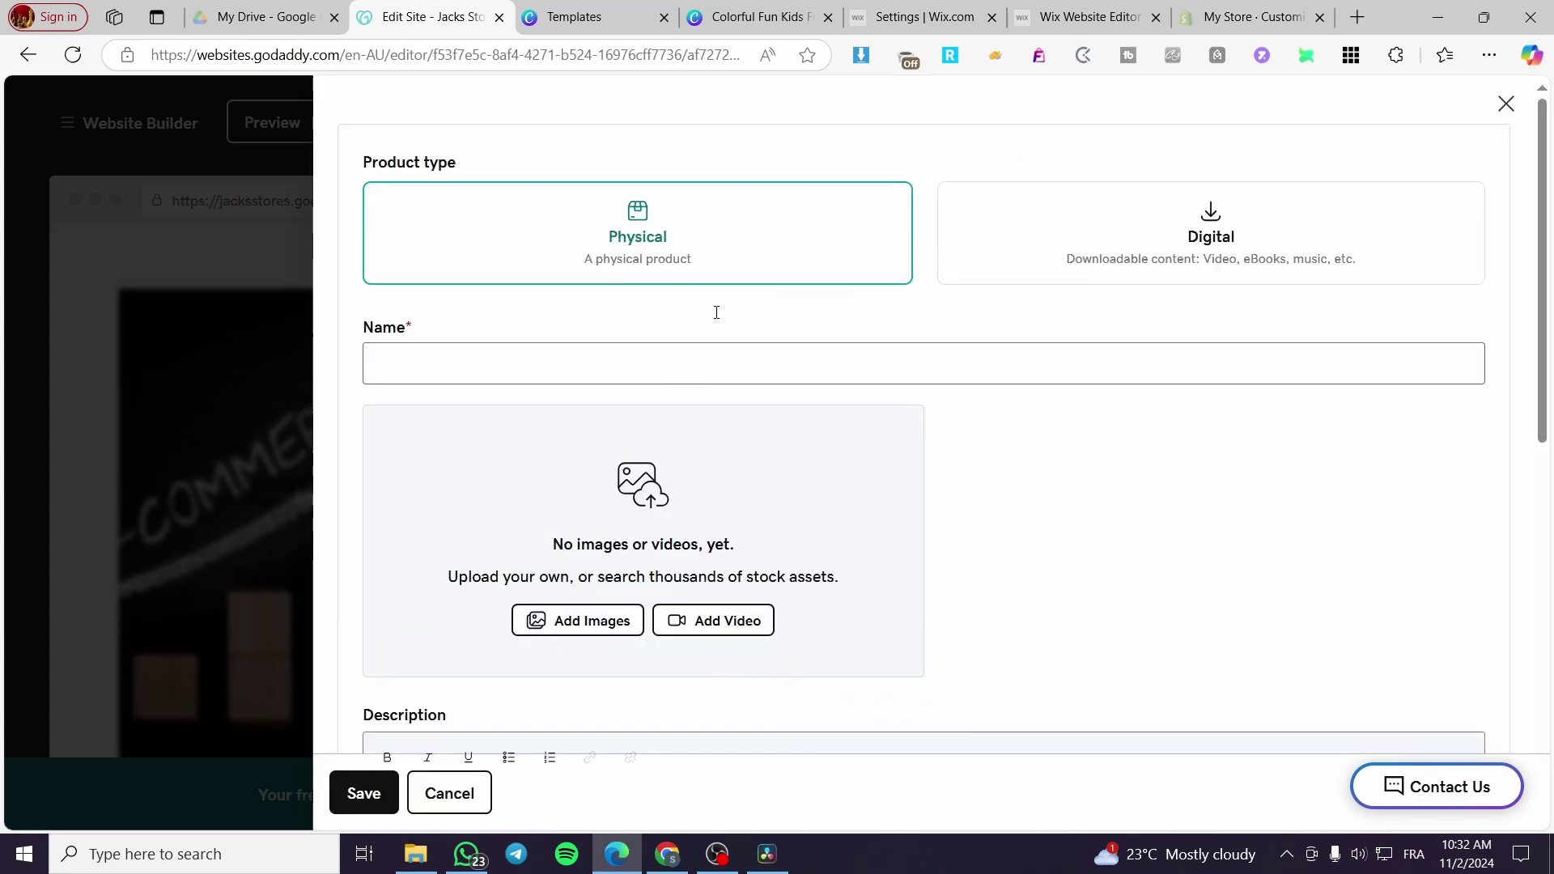
scroll(705, 482, down, 3)
scroll(797, 503, up, 3)
click(1256, 243)
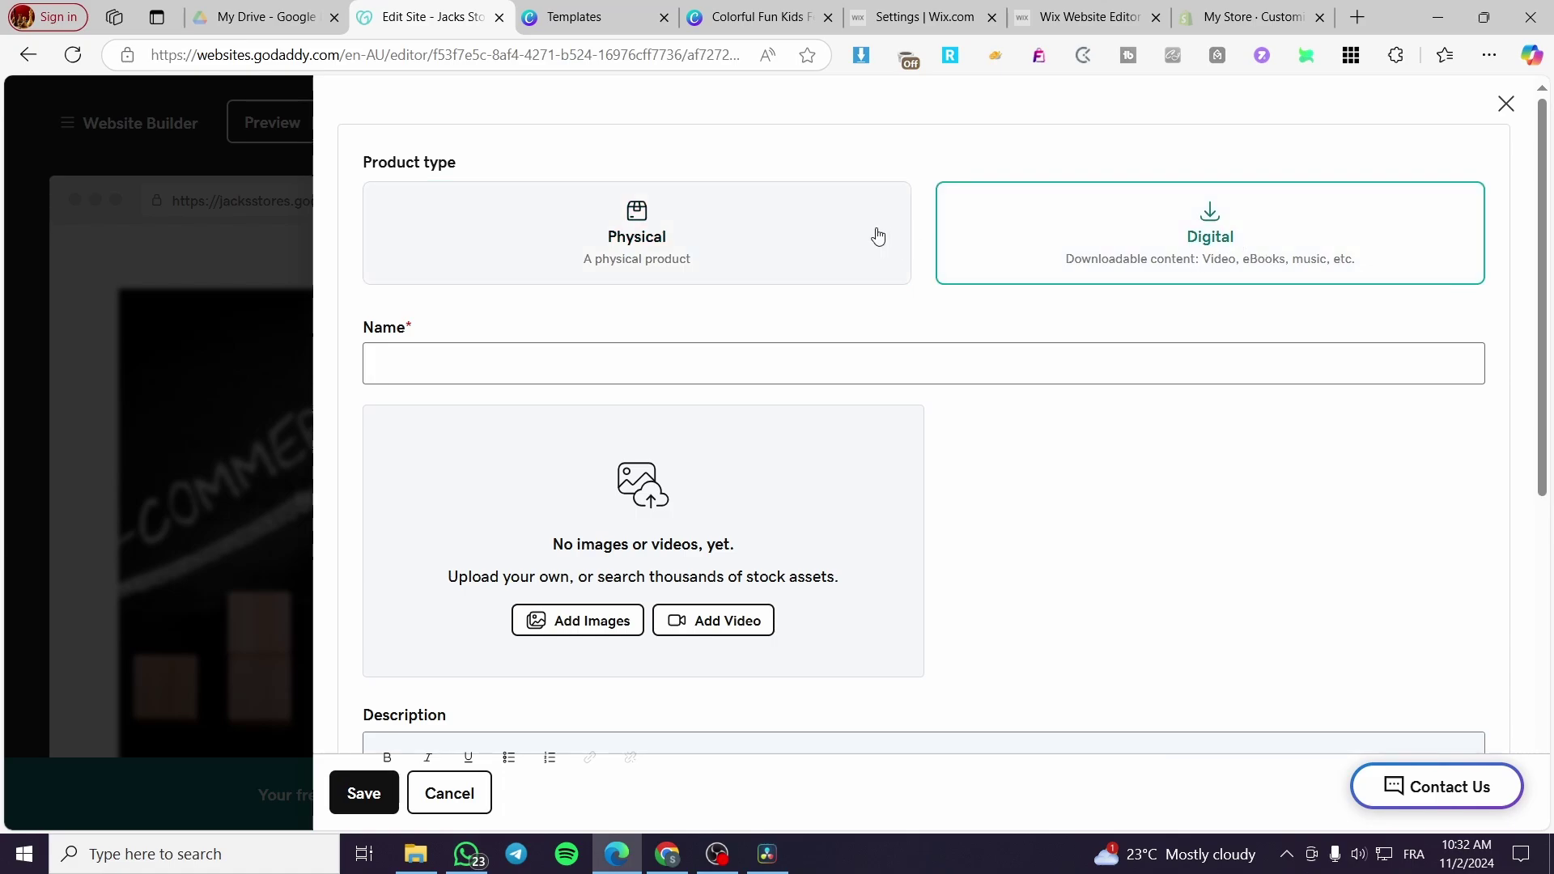
right_click(877, 236)
click(740, 235)
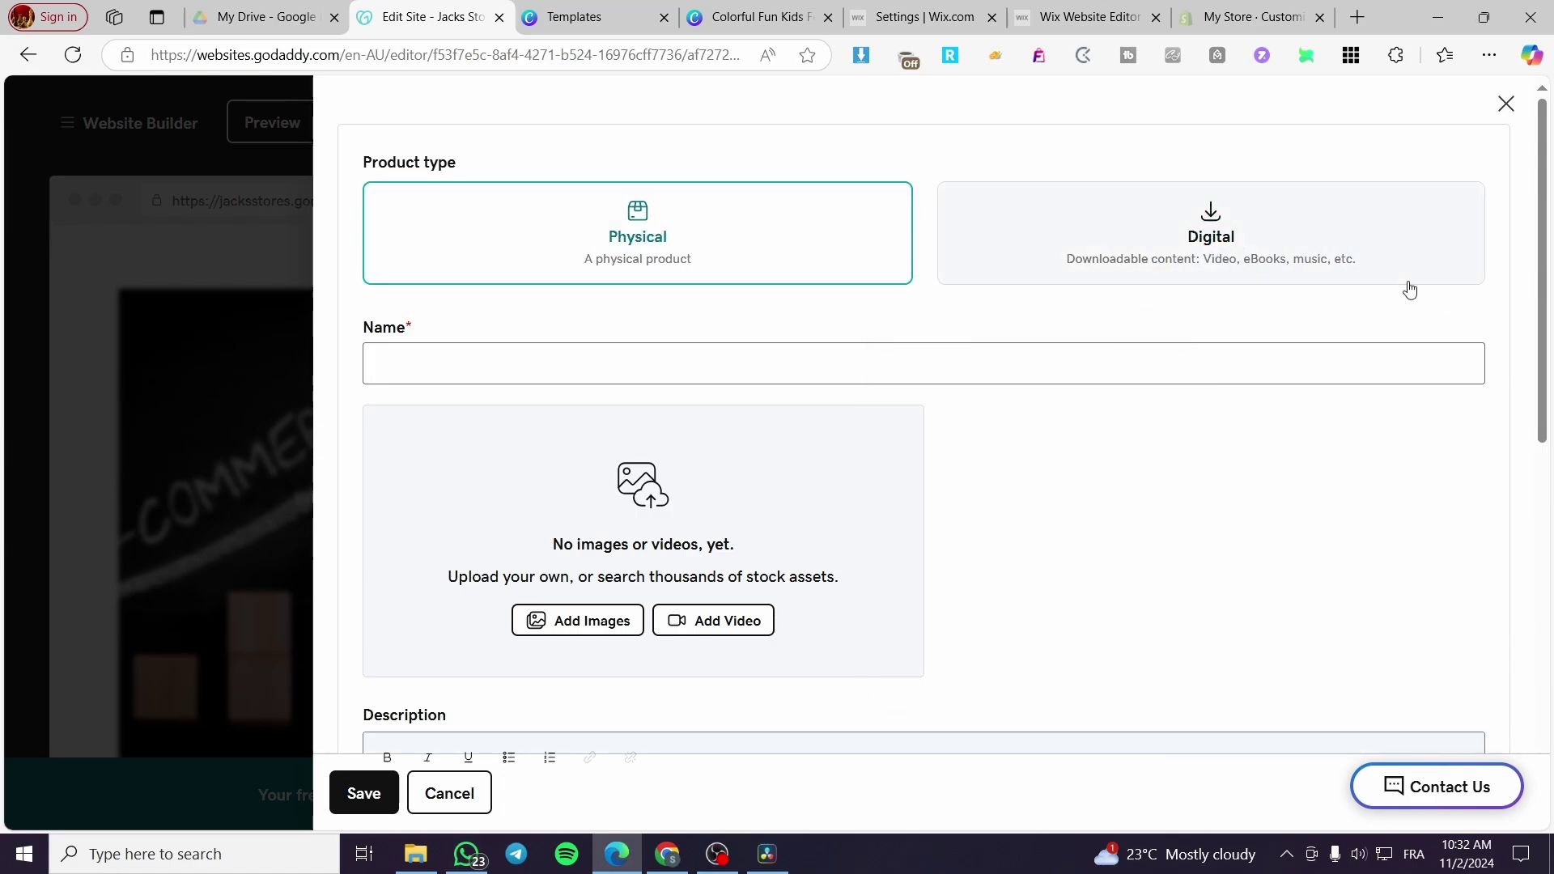
click(522, 366)
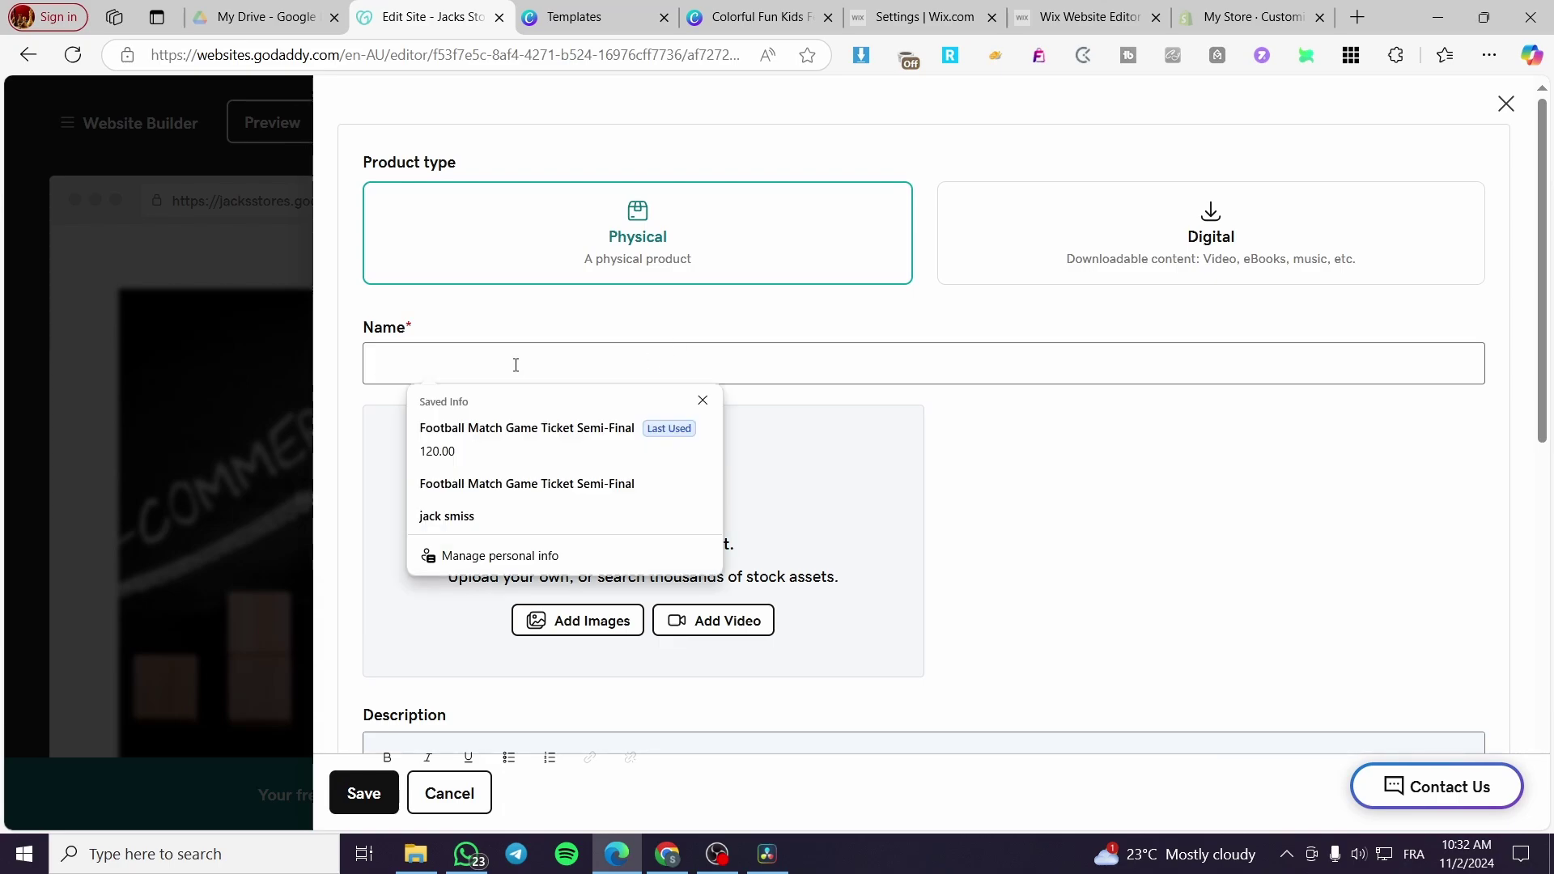
text(Ths)
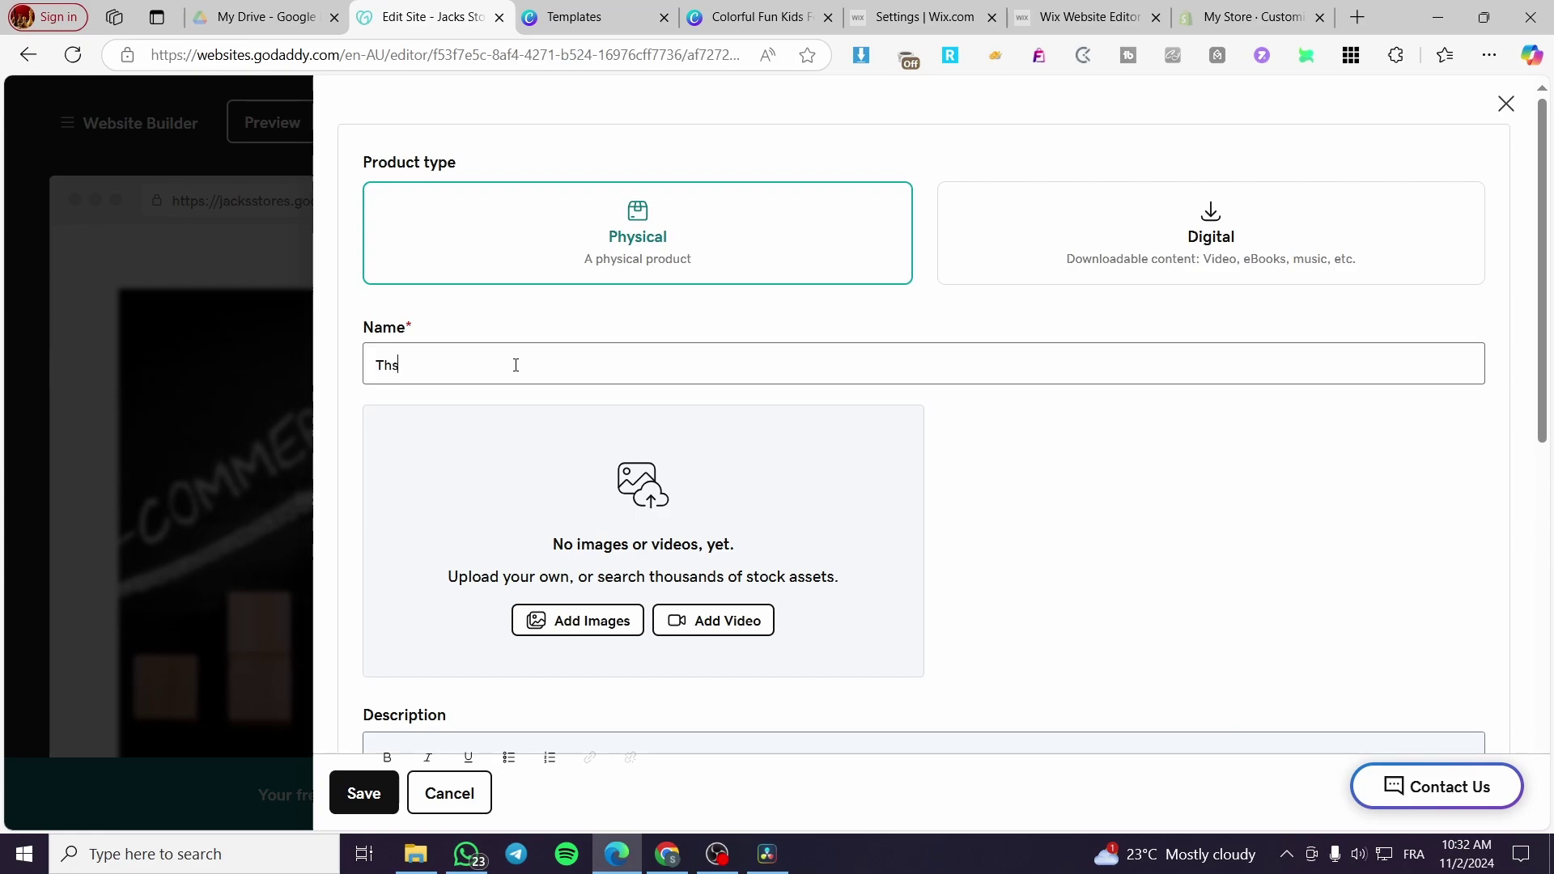
text(hirt design)
click(1109, 279)
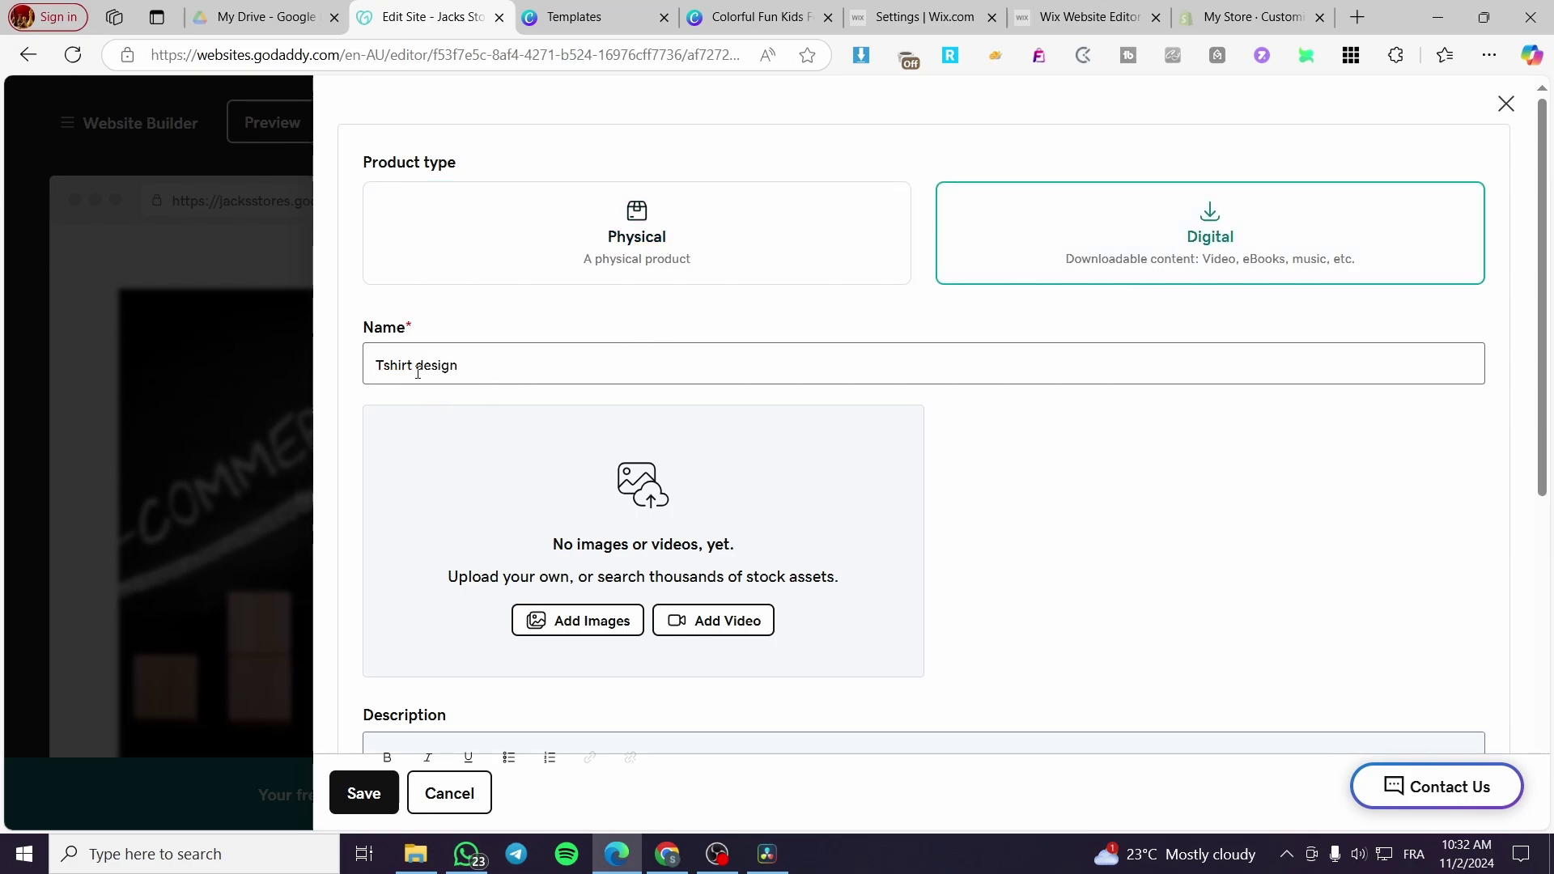
Step: Upload the Blue Illustrated Shark Gym Lover image from the Downloads folder and insert it as the product image
scroll(902, 510, down, 5)
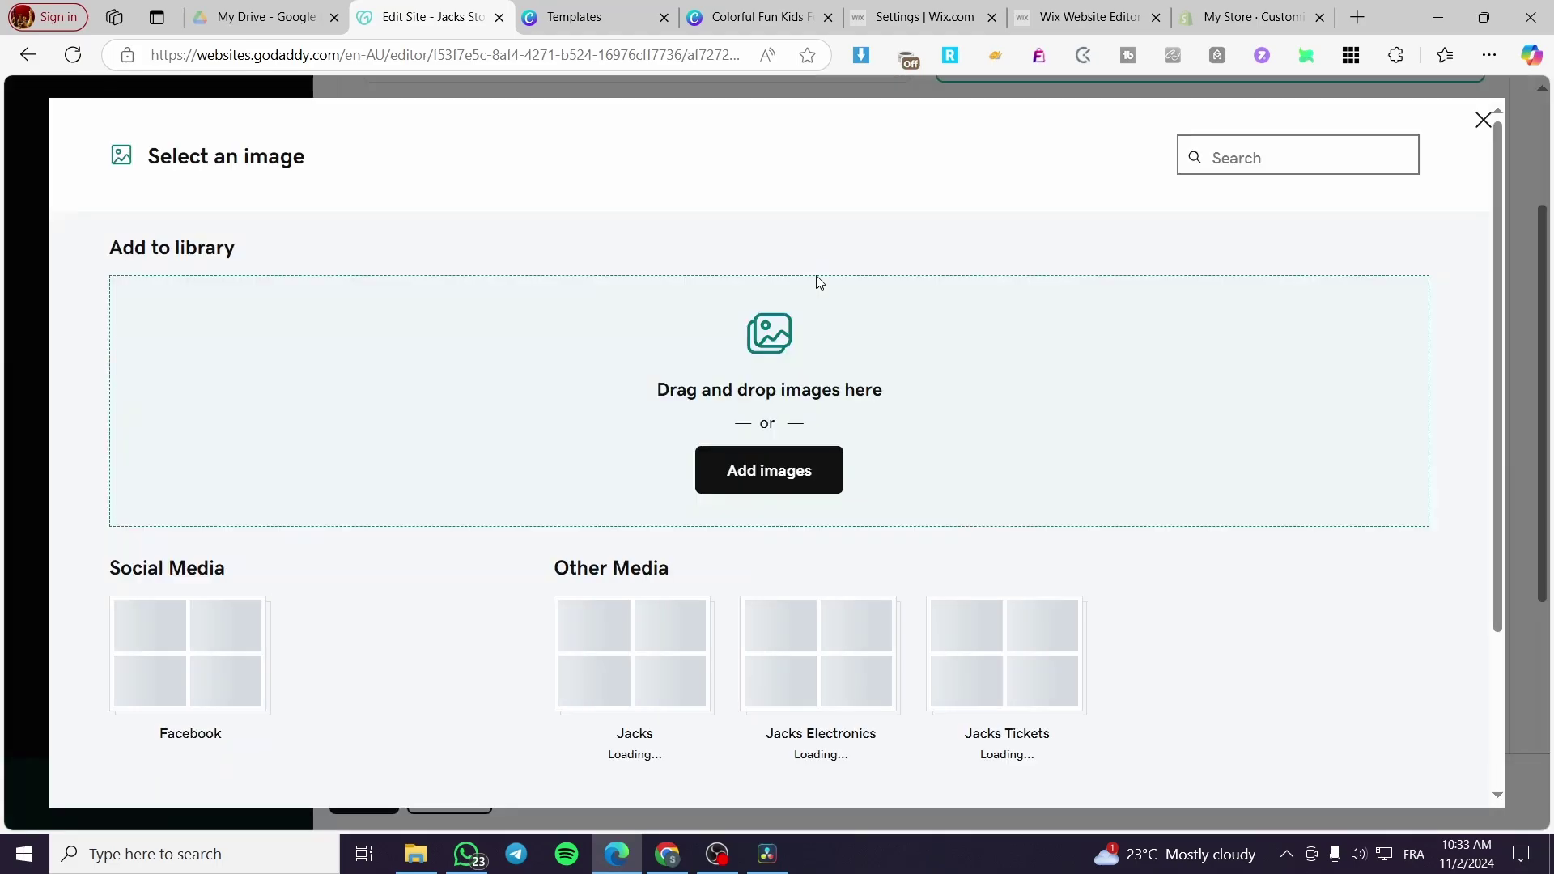
click(783, 454)
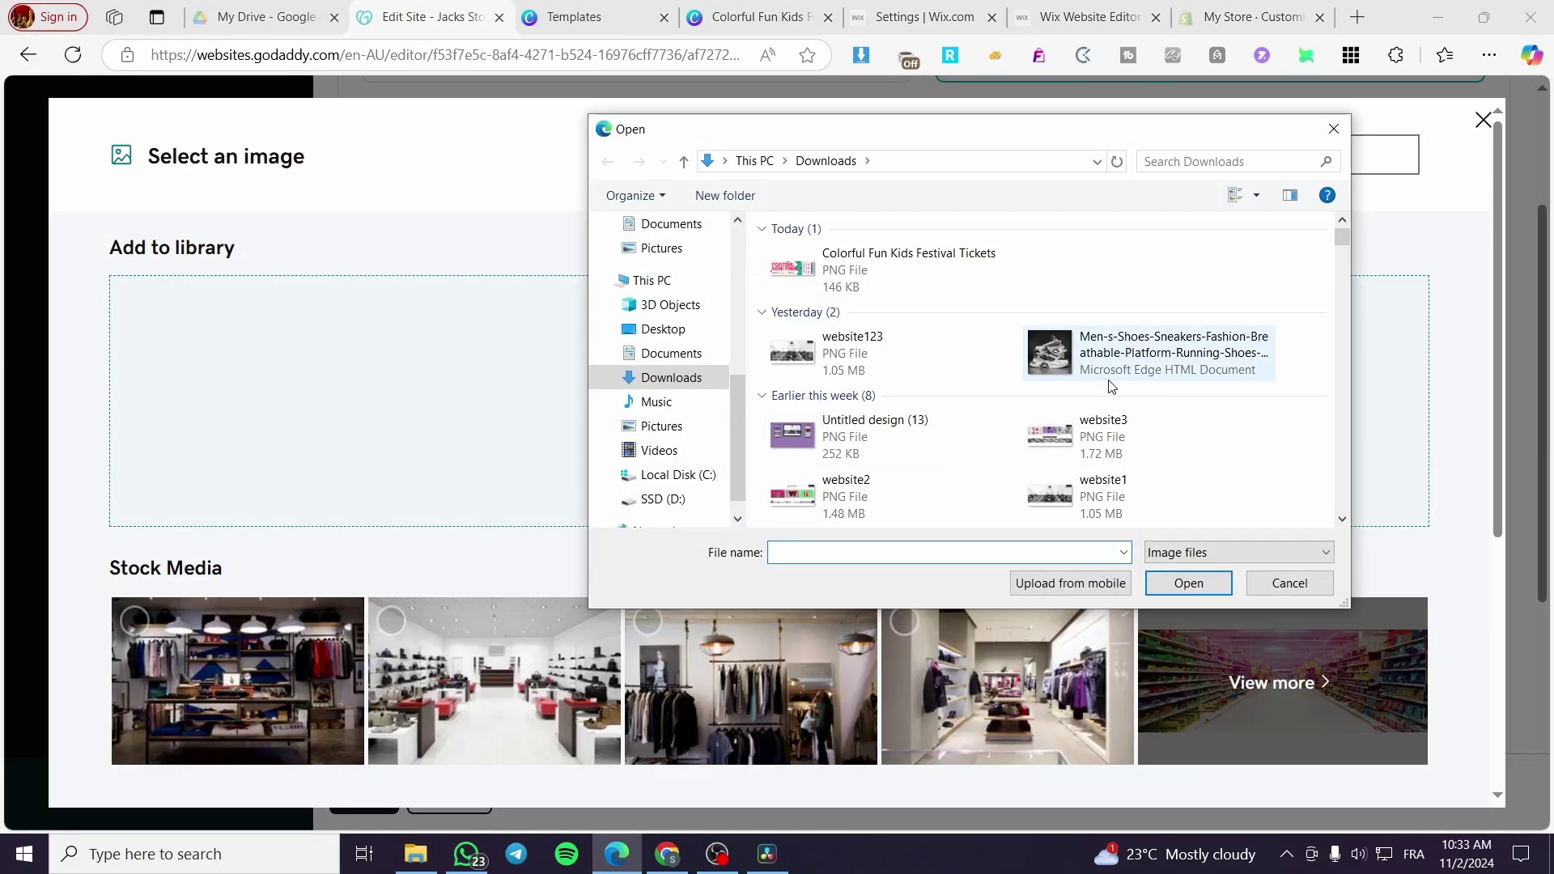
scroll(1129, 419, down, 2)
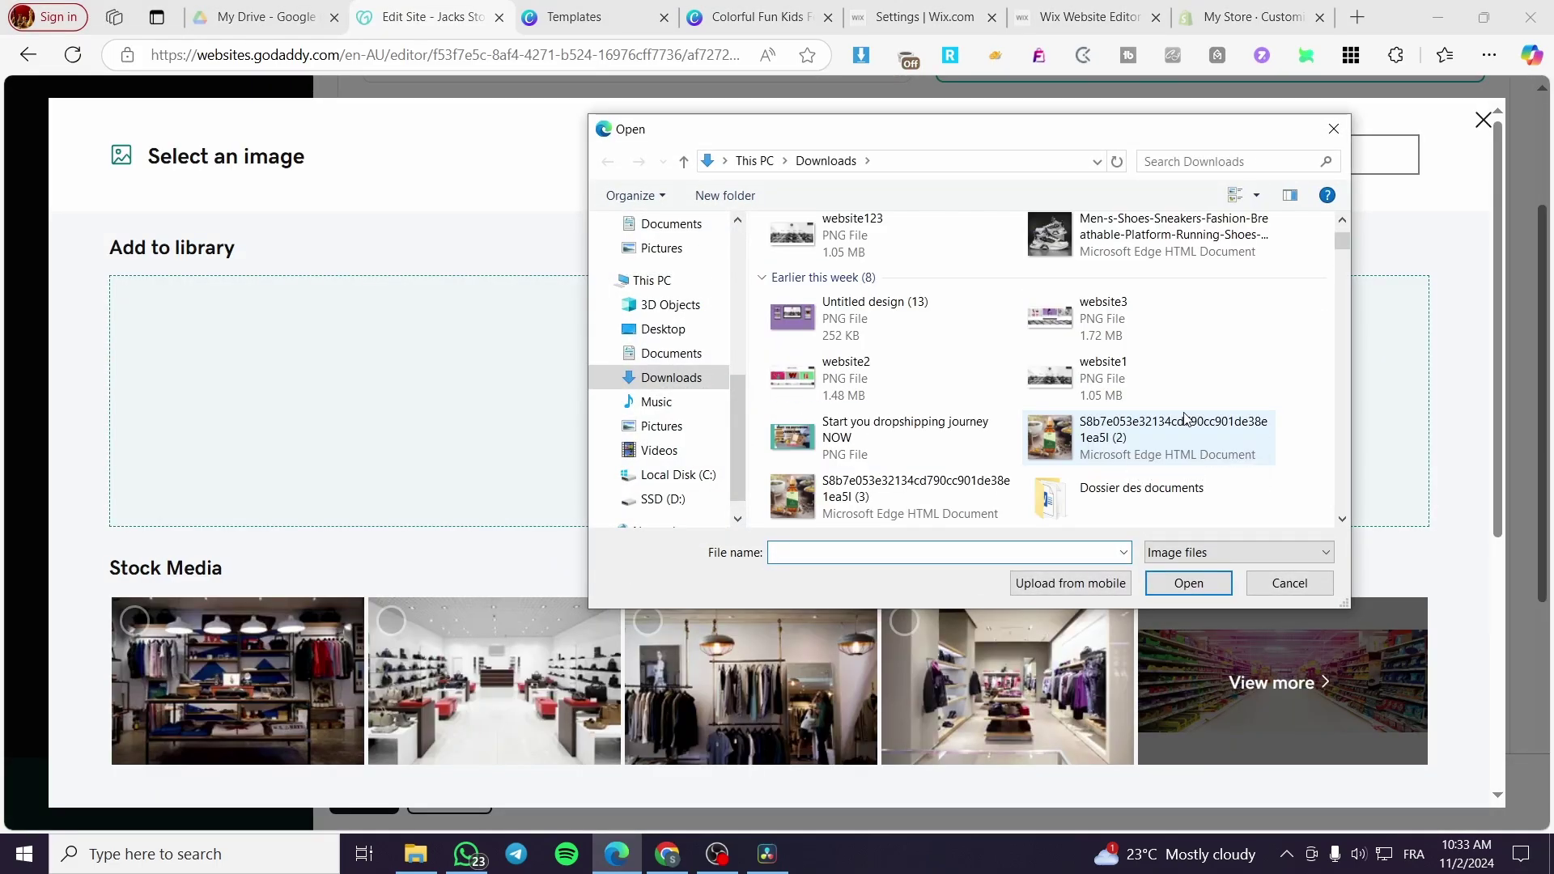
scroll(1131, 425, down, 3)
double_click(1154, 490)
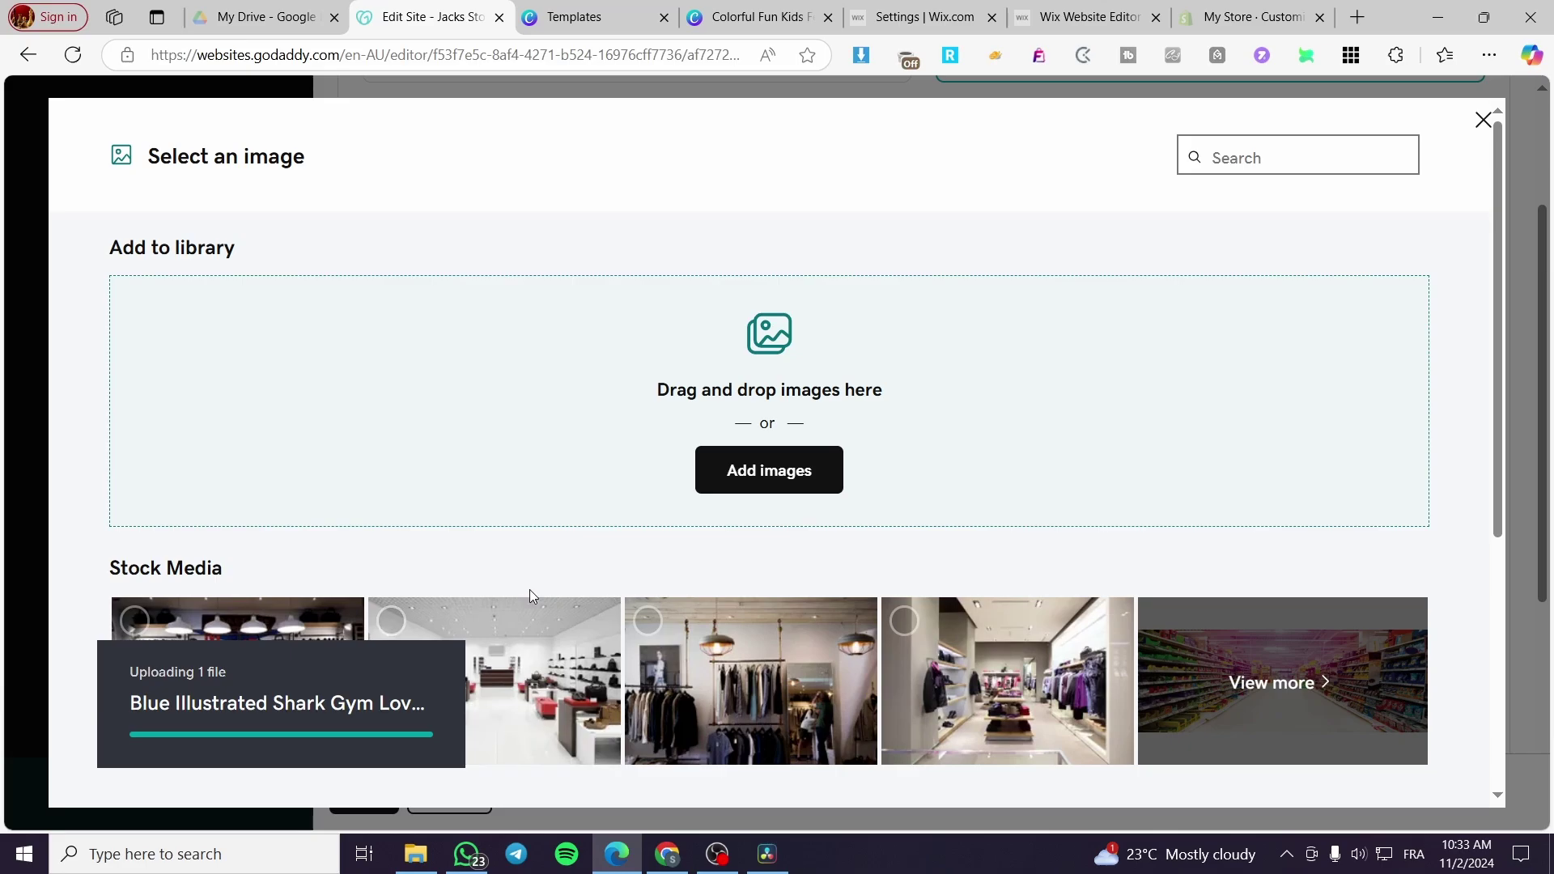
scroll(729, 565, down, 5)
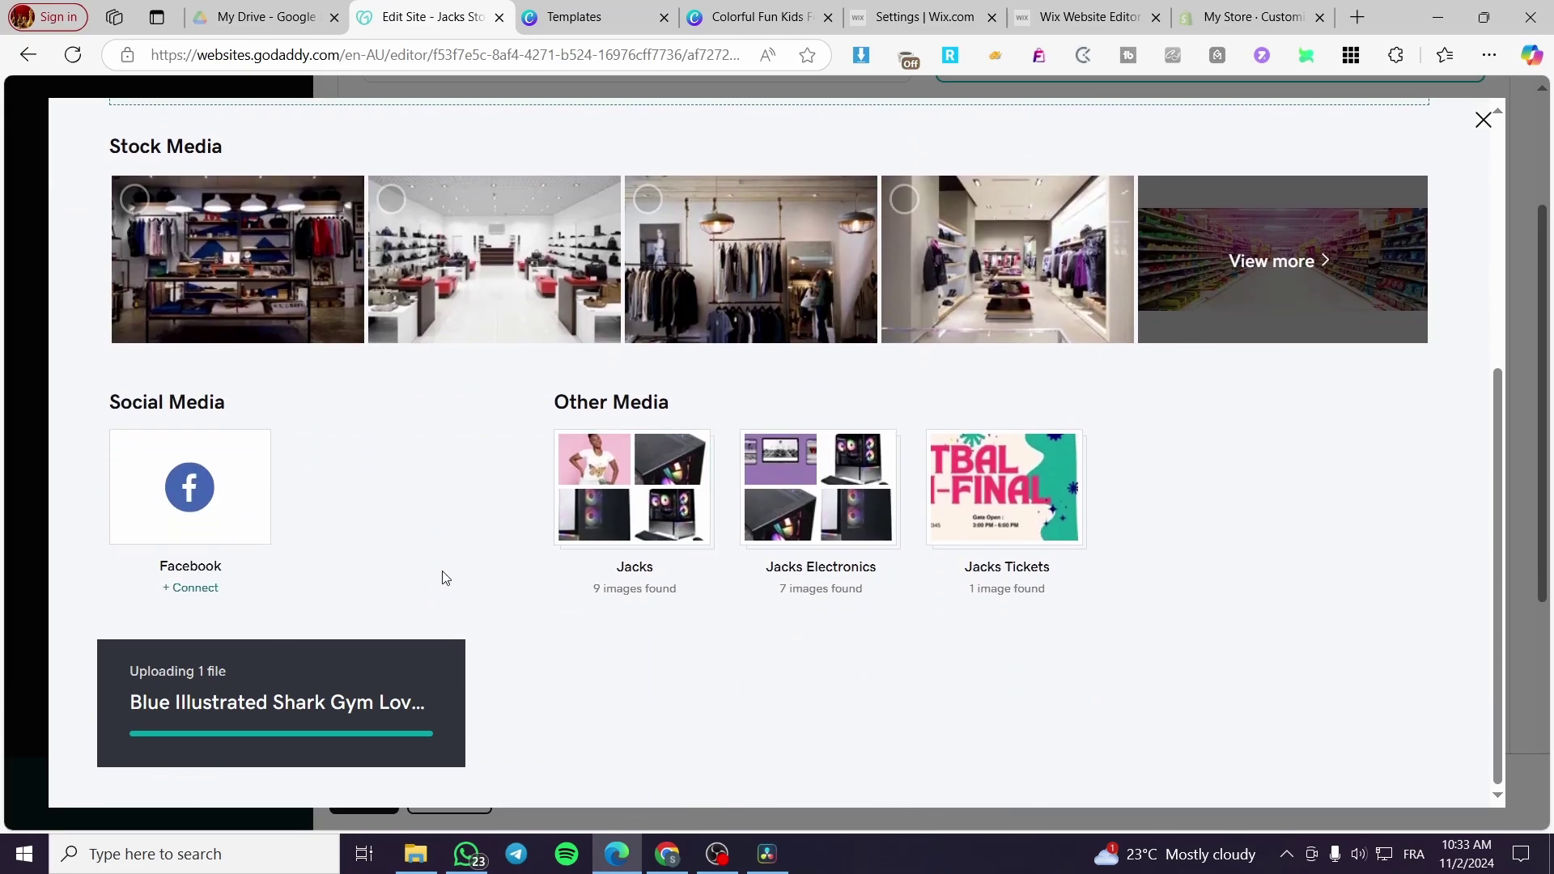
scroll(413, 583, up, 5)
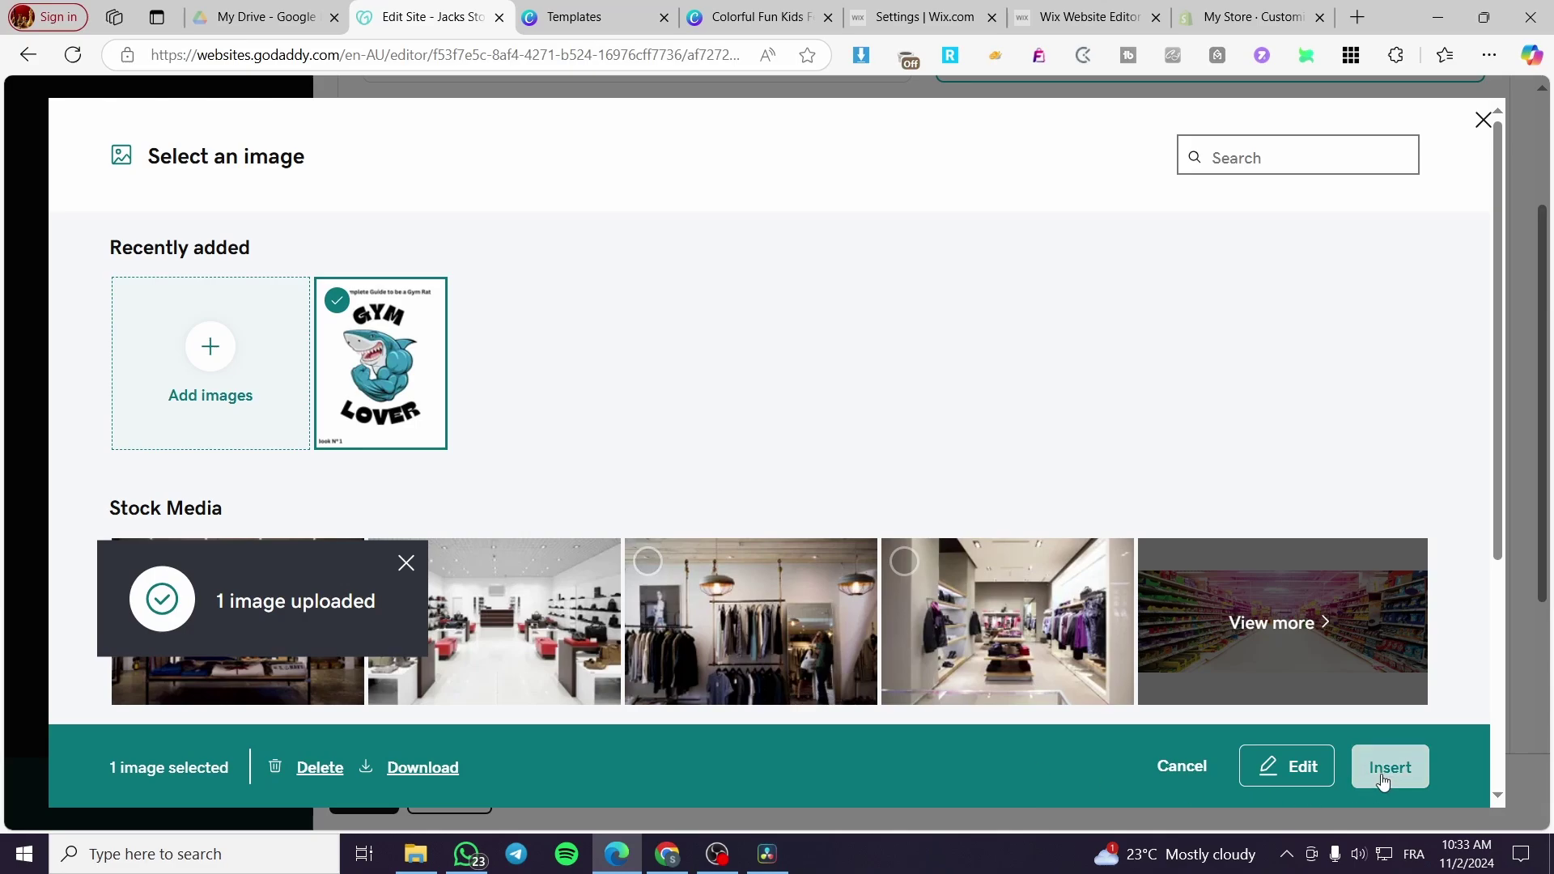
click(1381, 771)
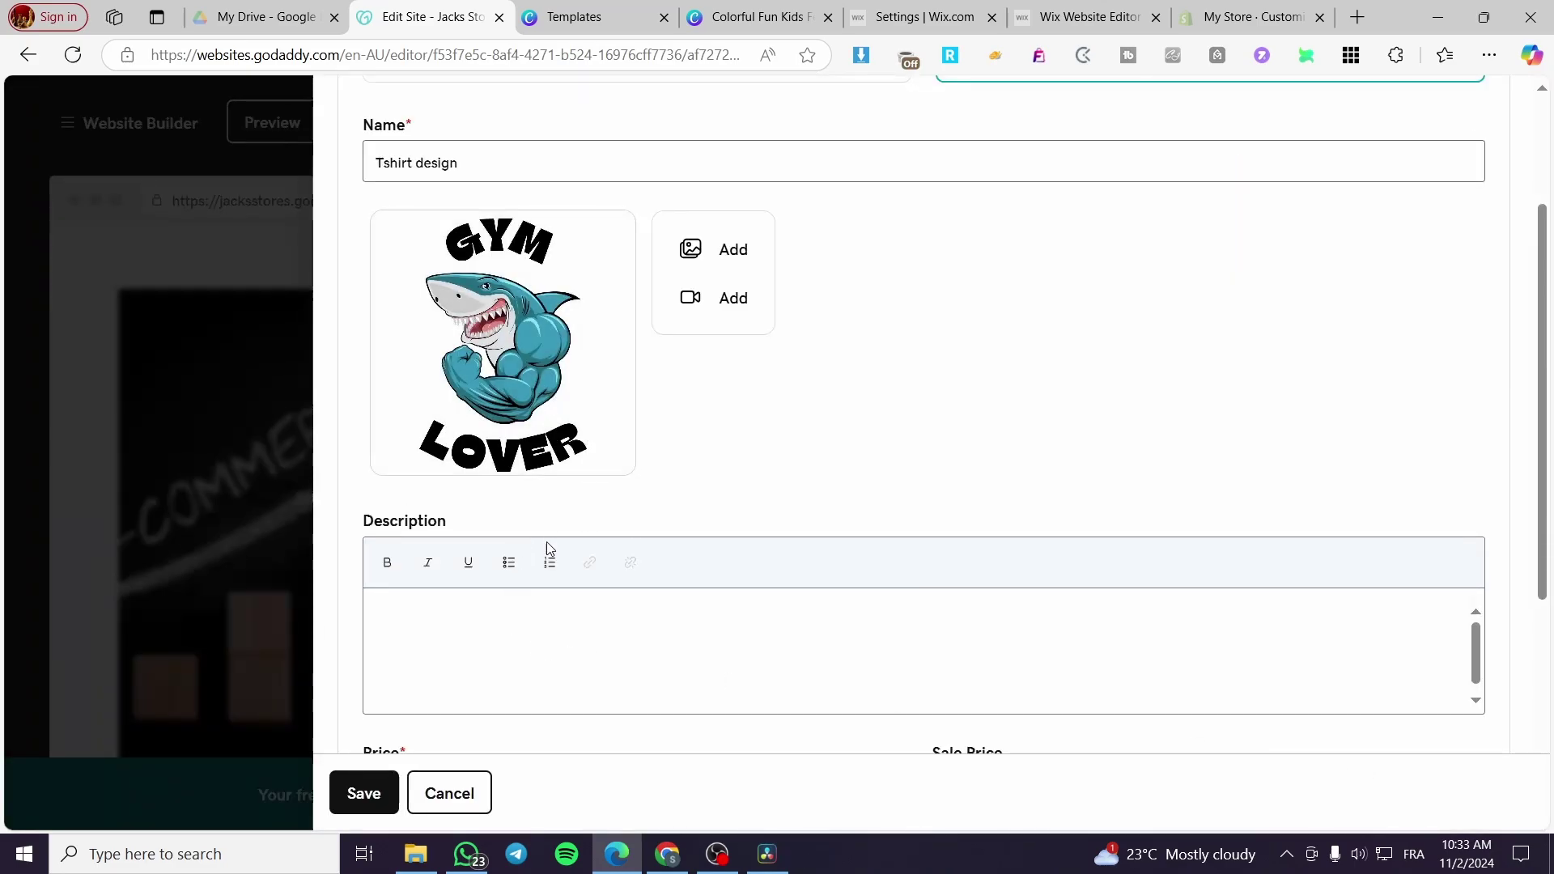
Step: Copy the product name "Tshirt design" into the product's description
scroll(555, 599, down, 2)
scroll(537, 440, up, 4)
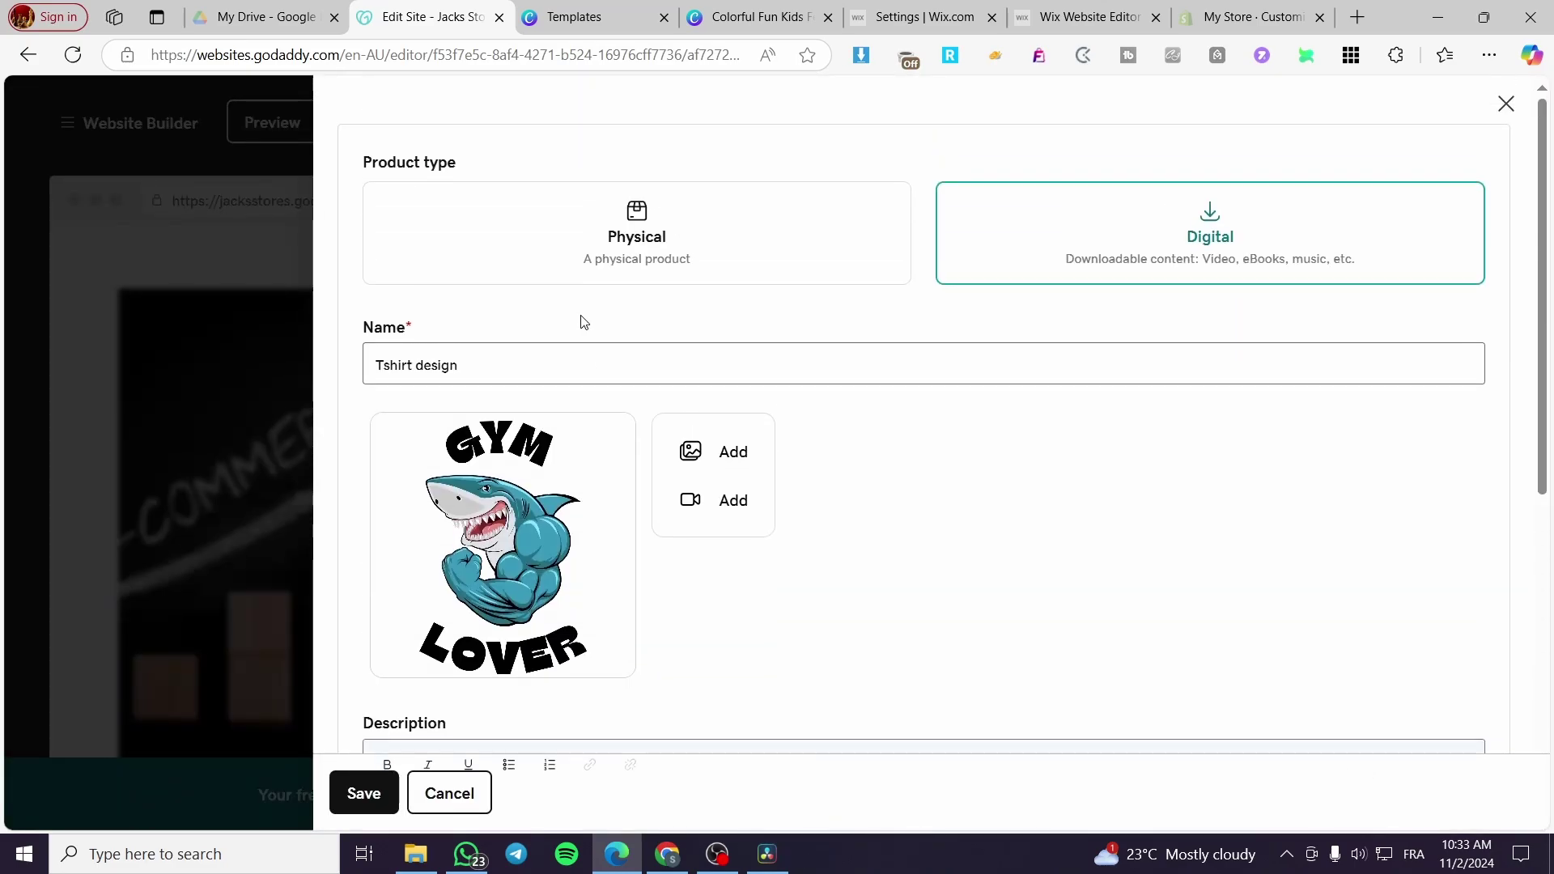
drag(485, 366, 305, 381)
key(ctrl+c)
scroll(624, 582, down, 4)
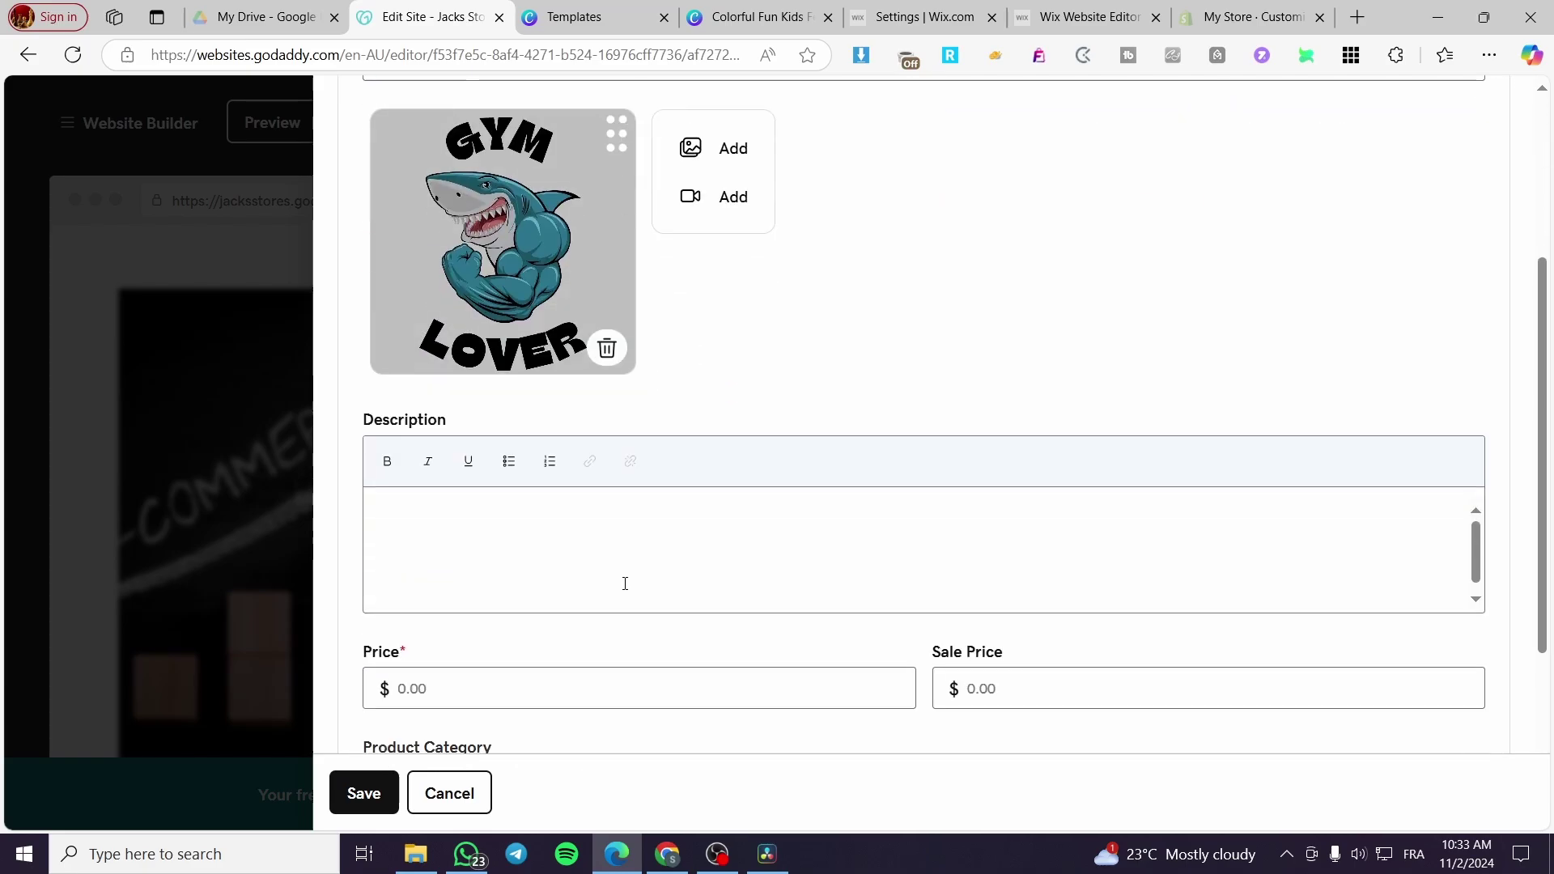
click(556, 548)
key(ctrl+v)
Step: Set the product's price to $25.99 and its sale price to $20.99
click(442, 679)
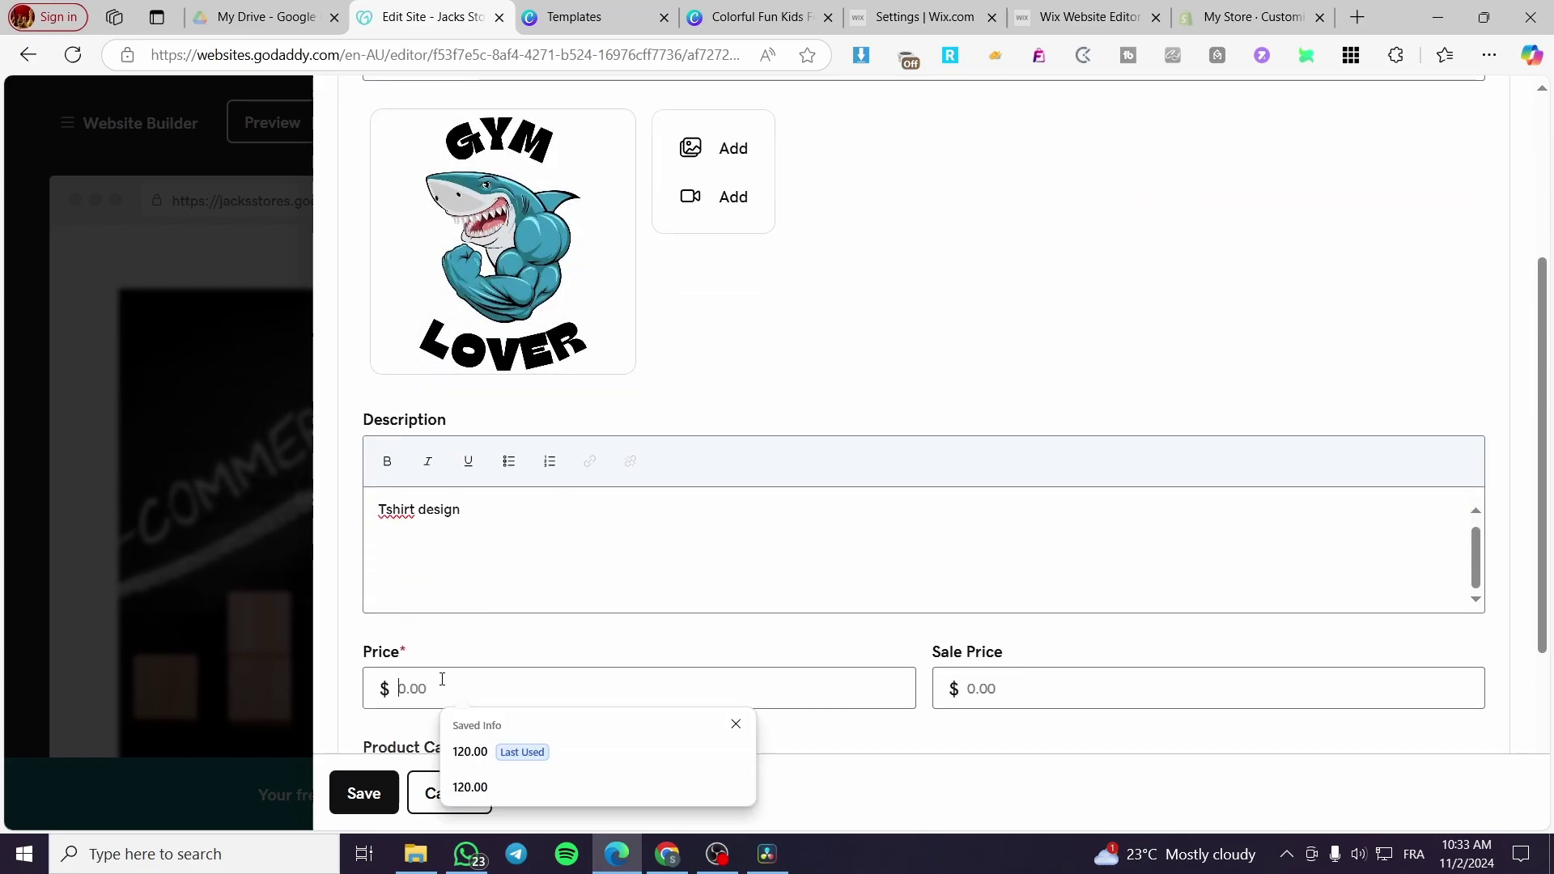
text(25.99)
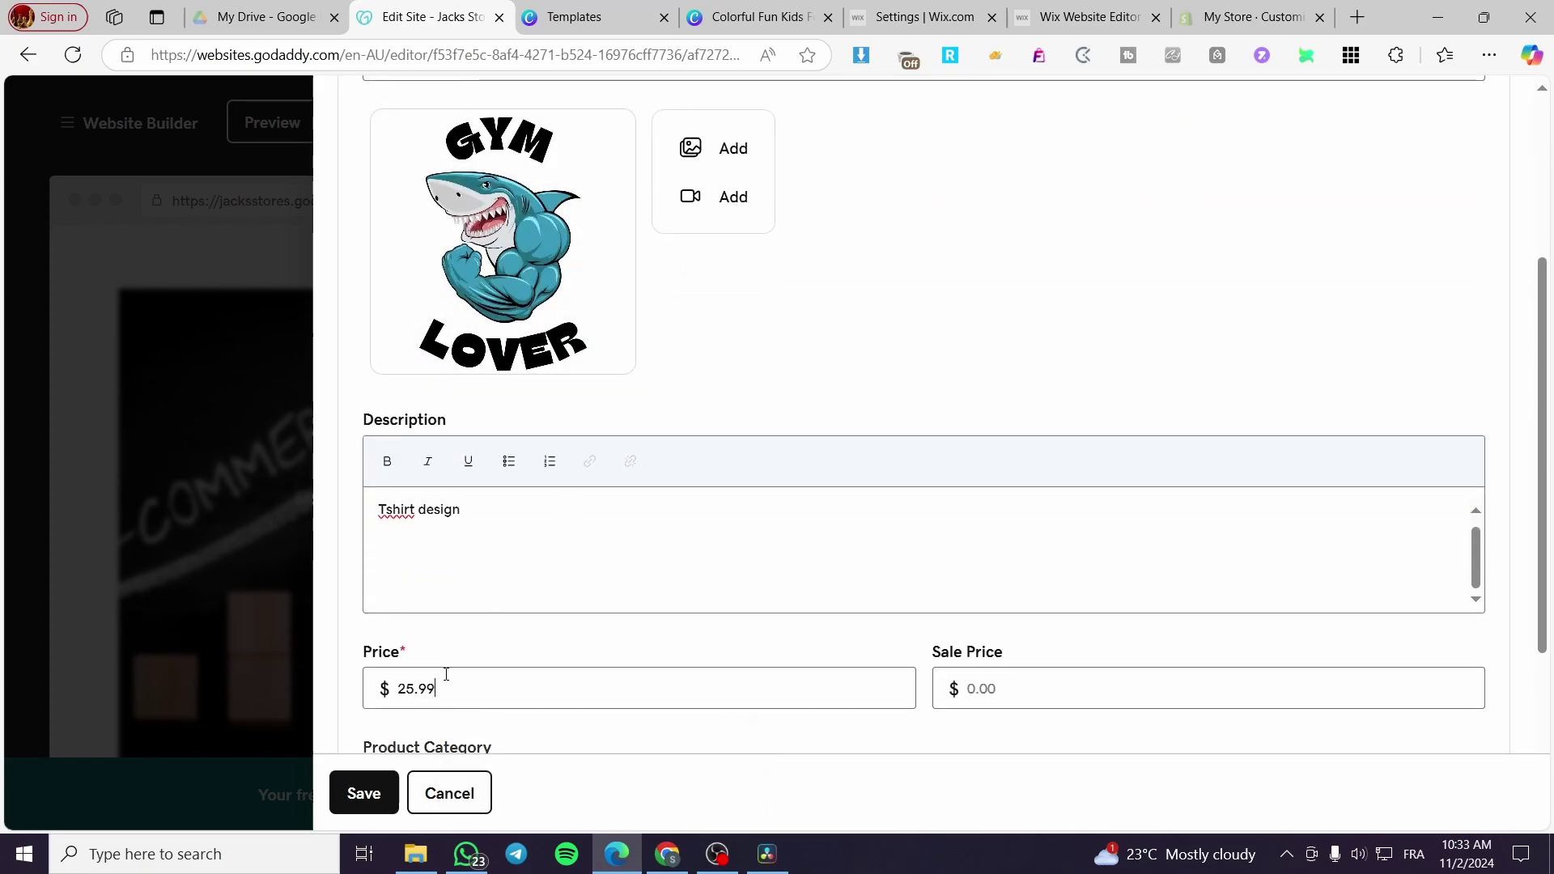
click(792, 570)
text(20.99)
Step: Create a new product category named "Designs" with the description "Designs" and assign it to the product
scroll(1036, 629, down, 3)
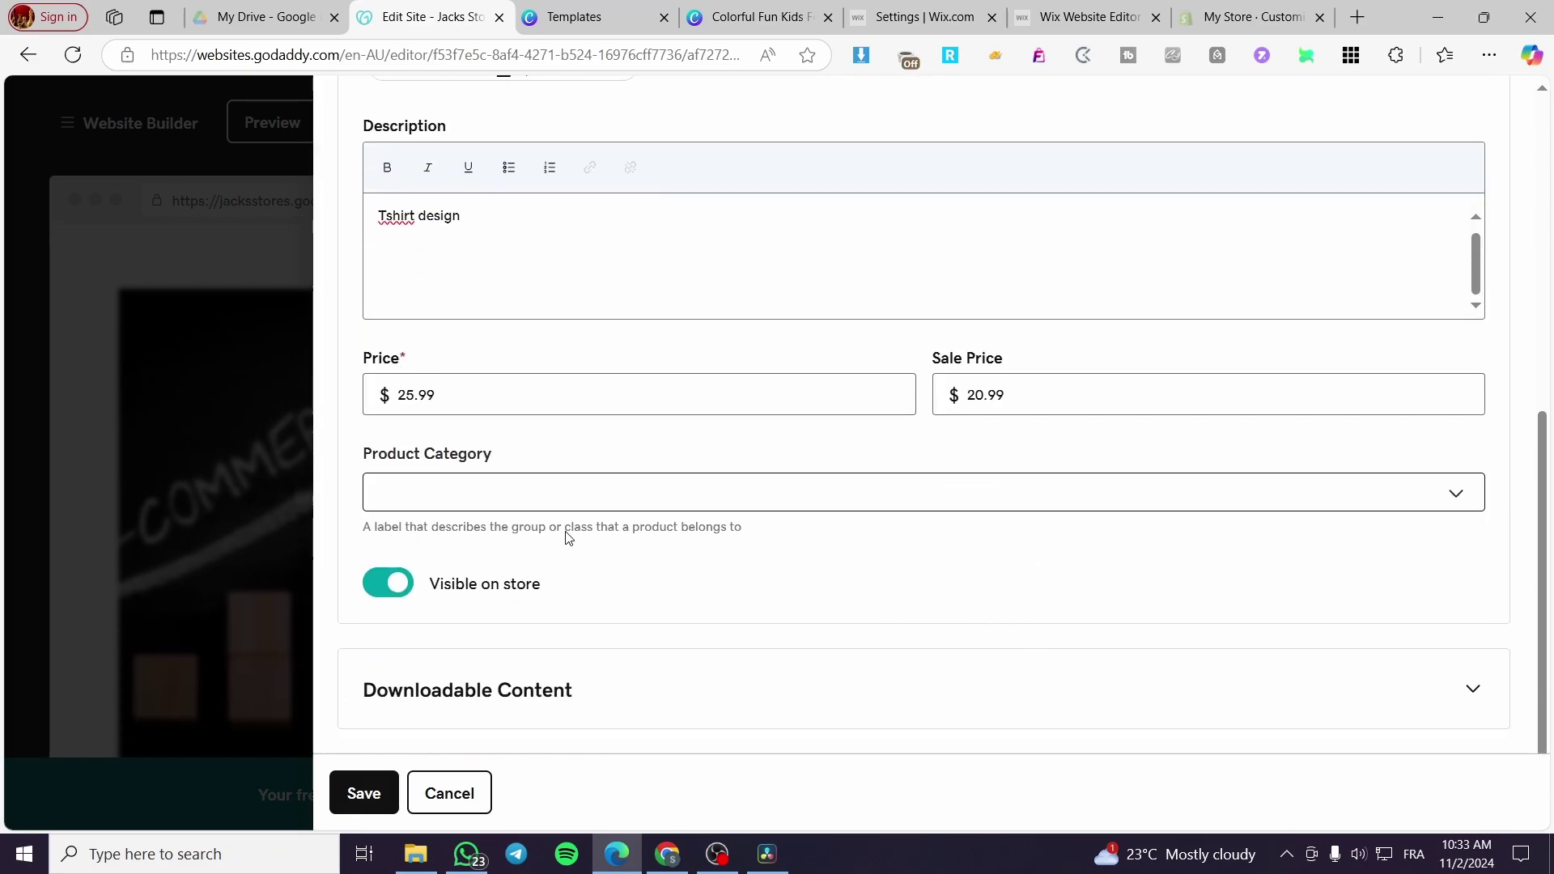
click(496, 495)
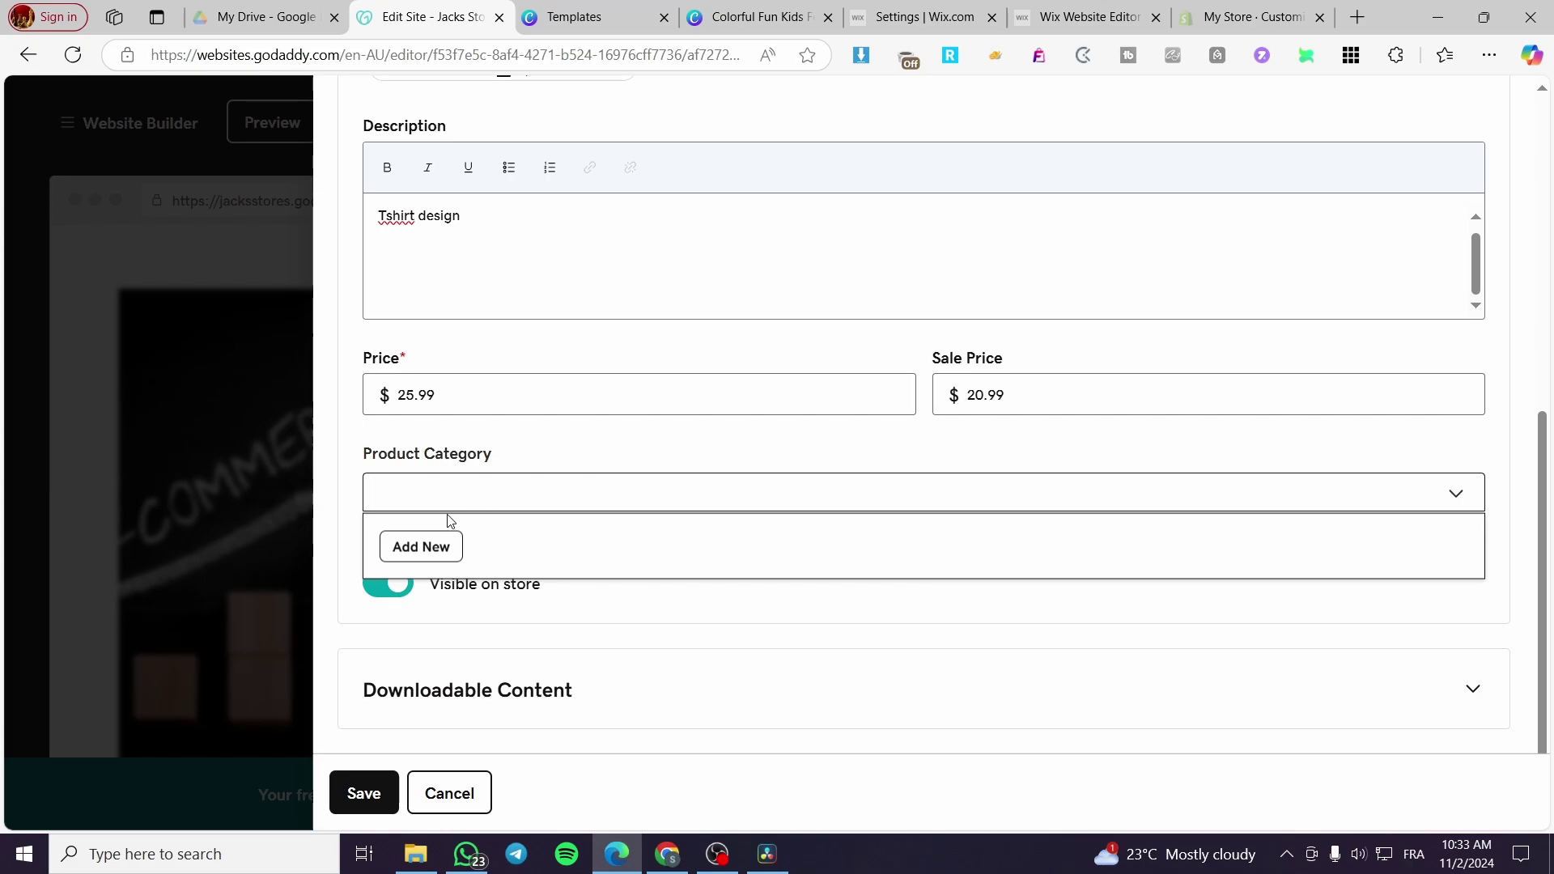
click(424, 545)
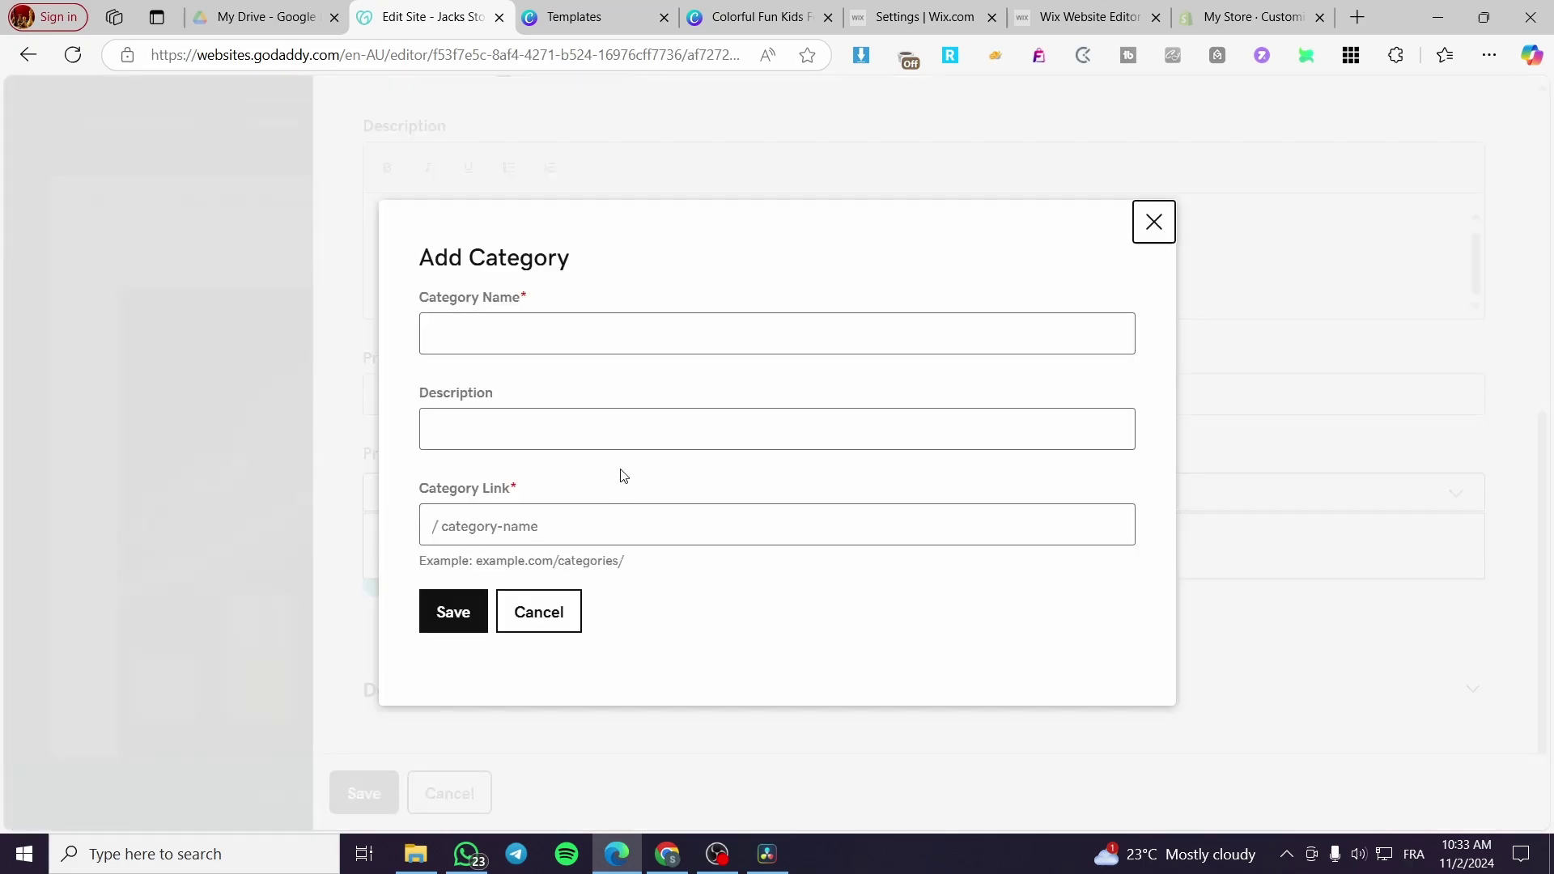
click(586, 340)
text(Des)
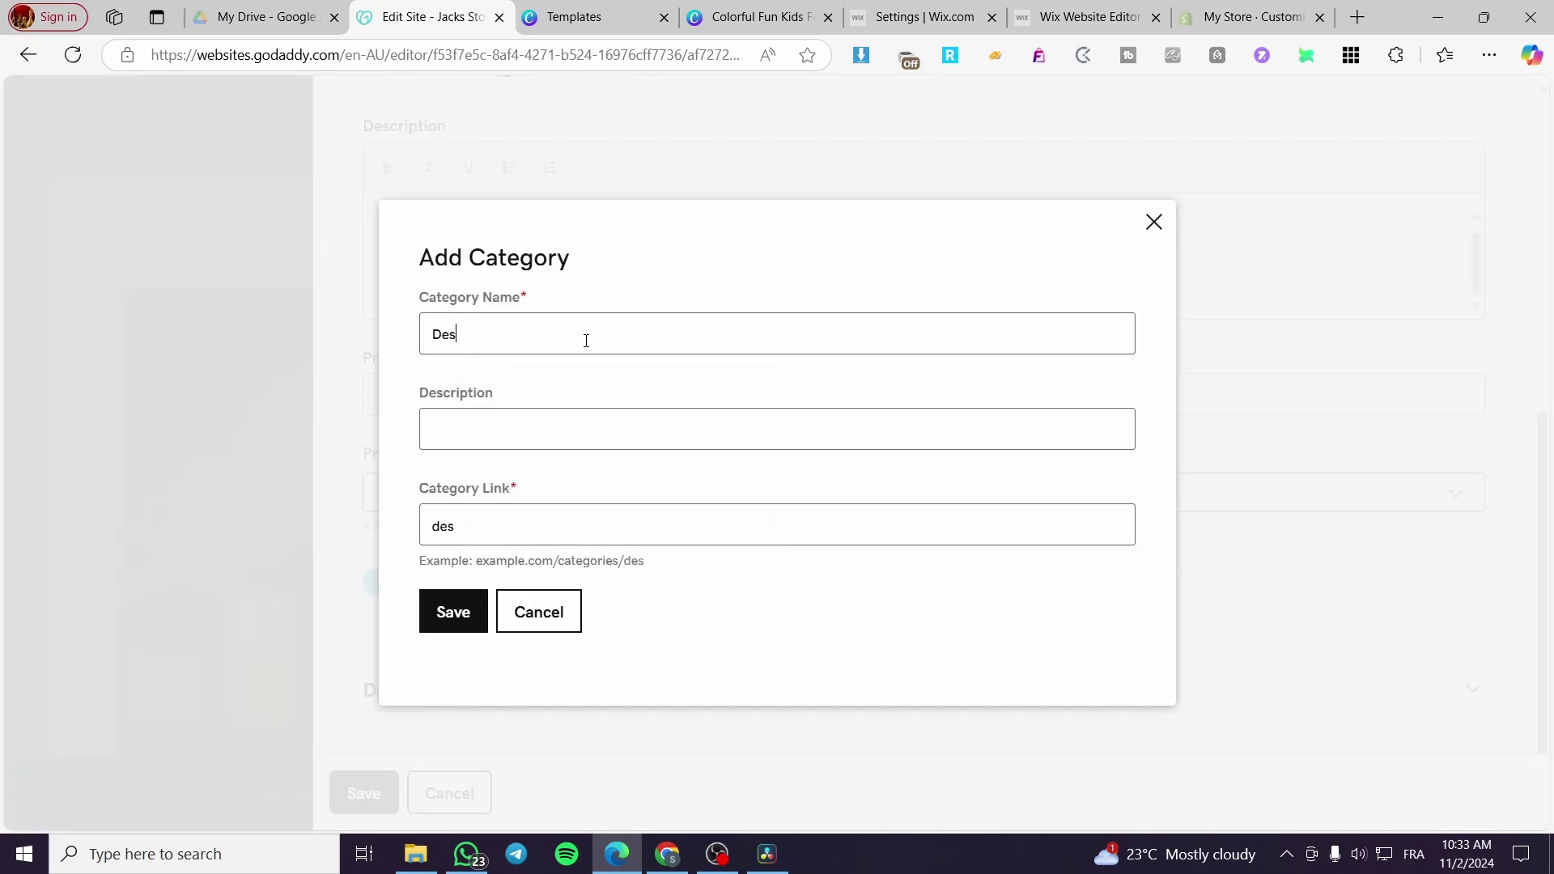
text(ign)
drag(620, 344, 290, 349)
key(ctrl+c)
click(530, 430)
click(510, 338)
text(s)
click(496, 424)
key(ctrl+v)
text(s)
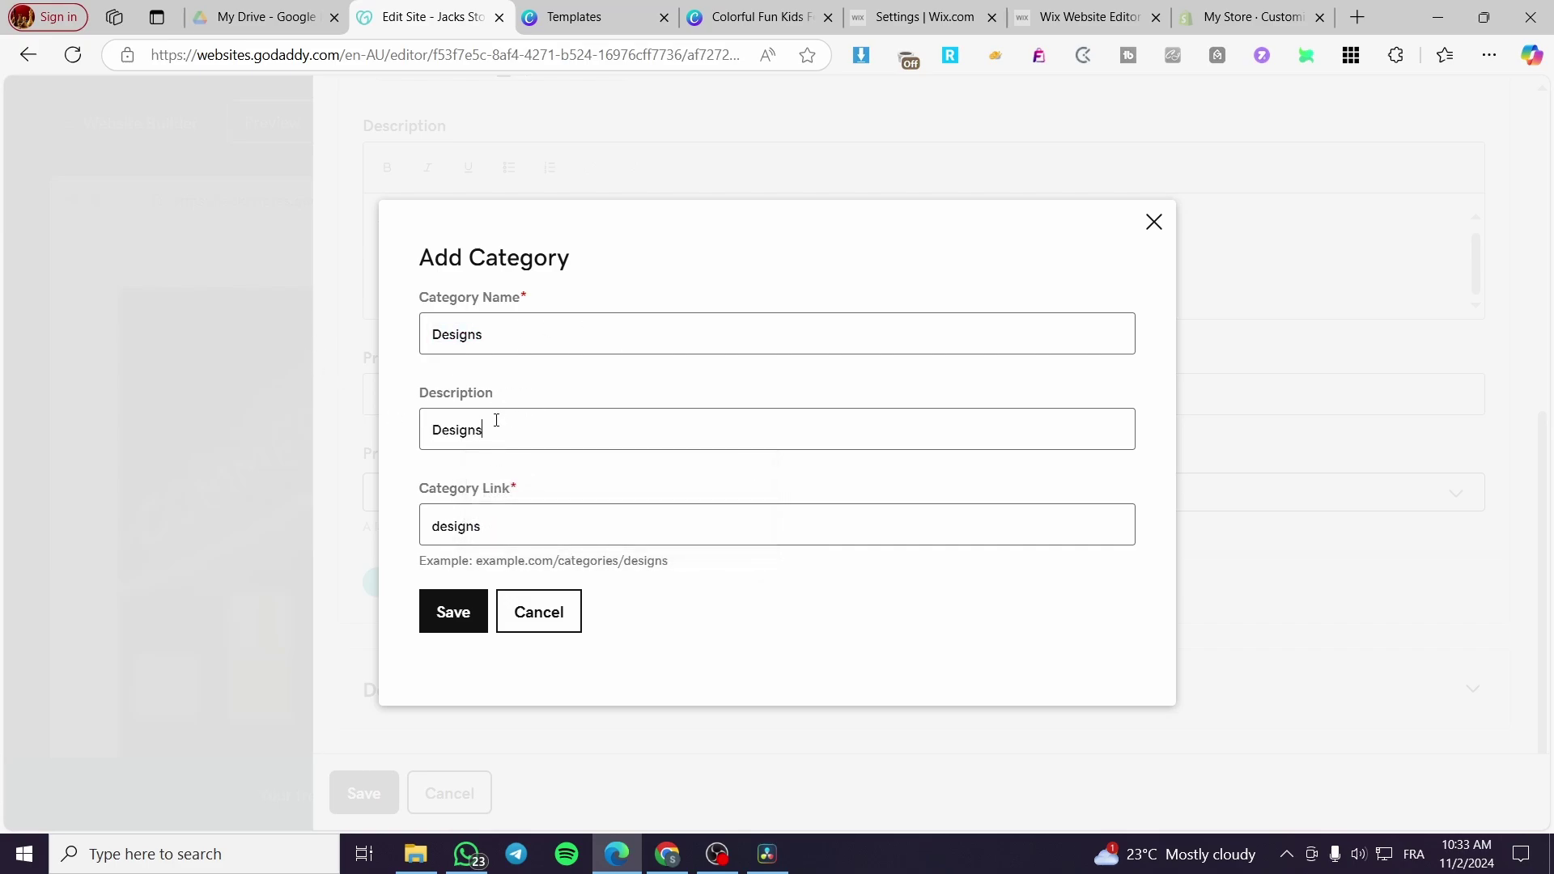
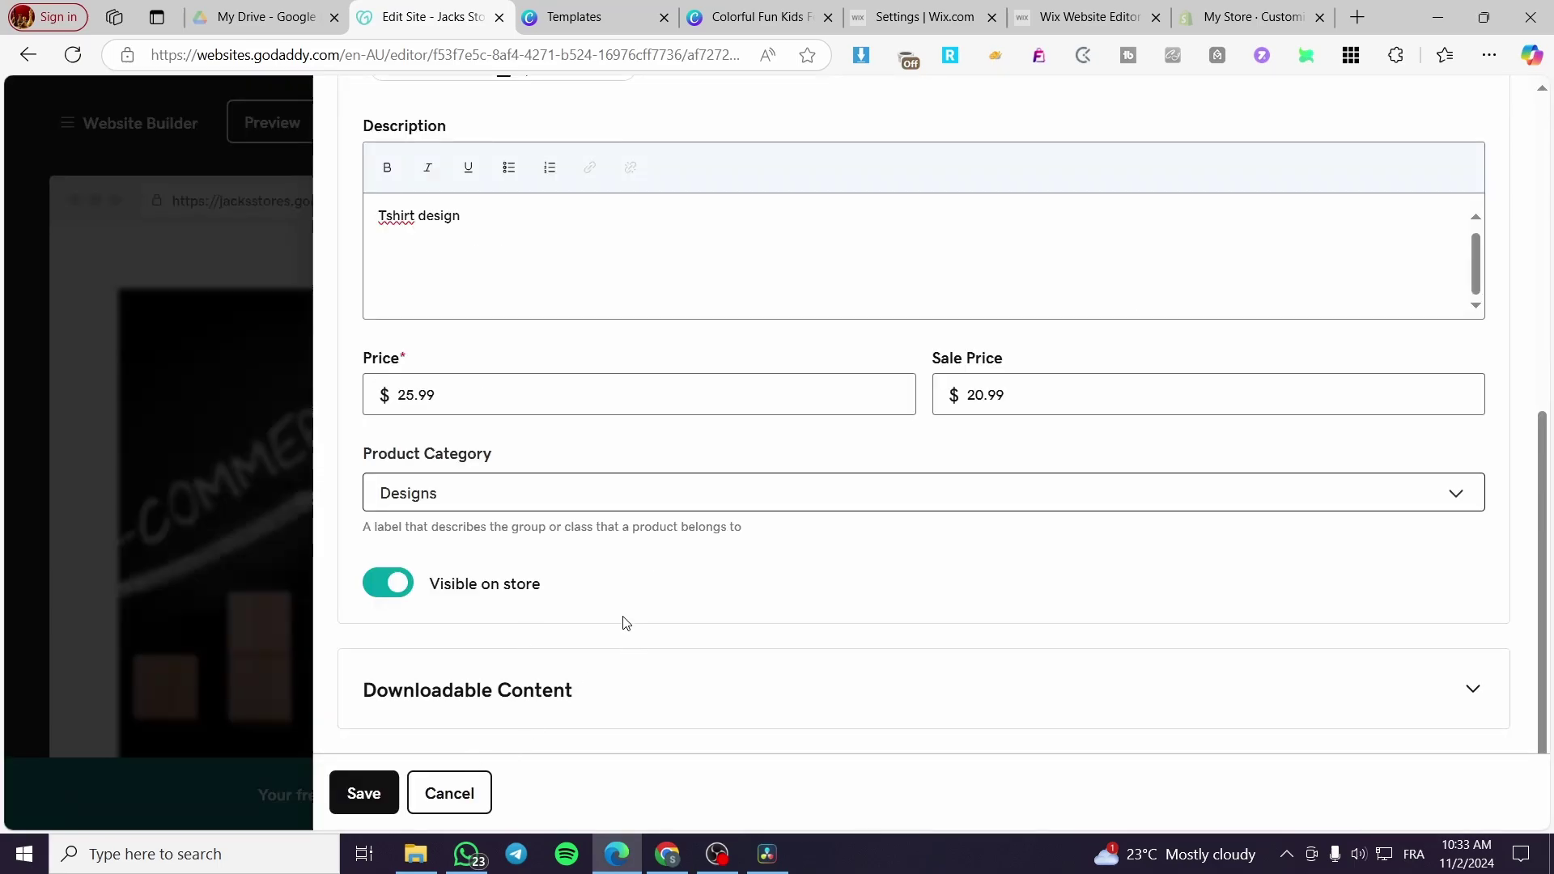
Step: Add "Blue Illustrated Shark Gym Lover T-Shirt (1).png" as the product's downloadable file with the display name "Design for tshirts"
click(657, 700)
scroll(906, 639, down, 2)
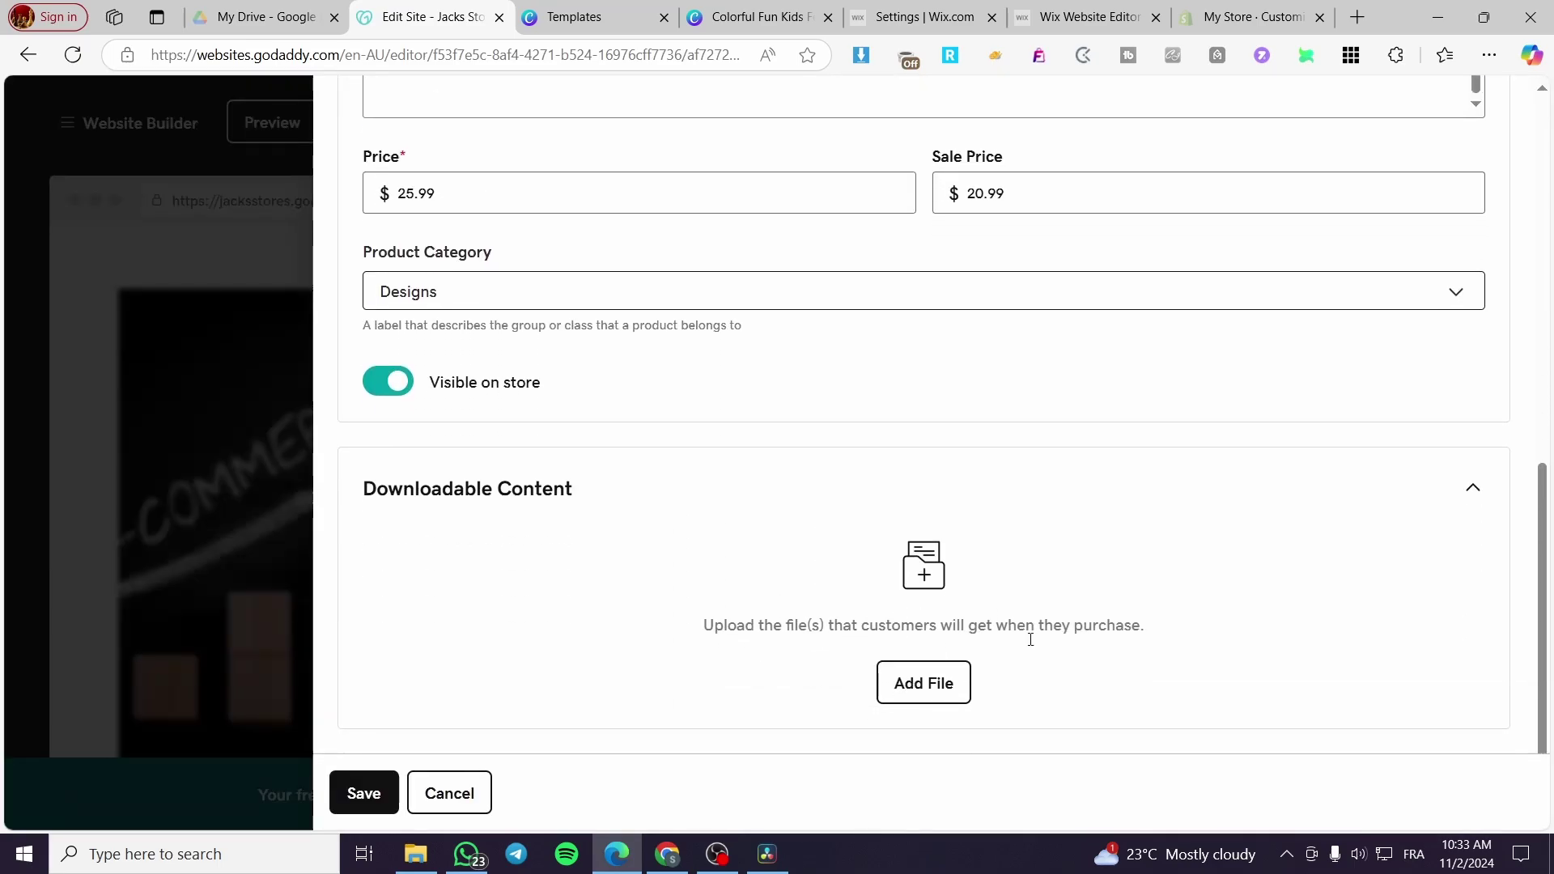
click(943, 683)
click(812, 523)
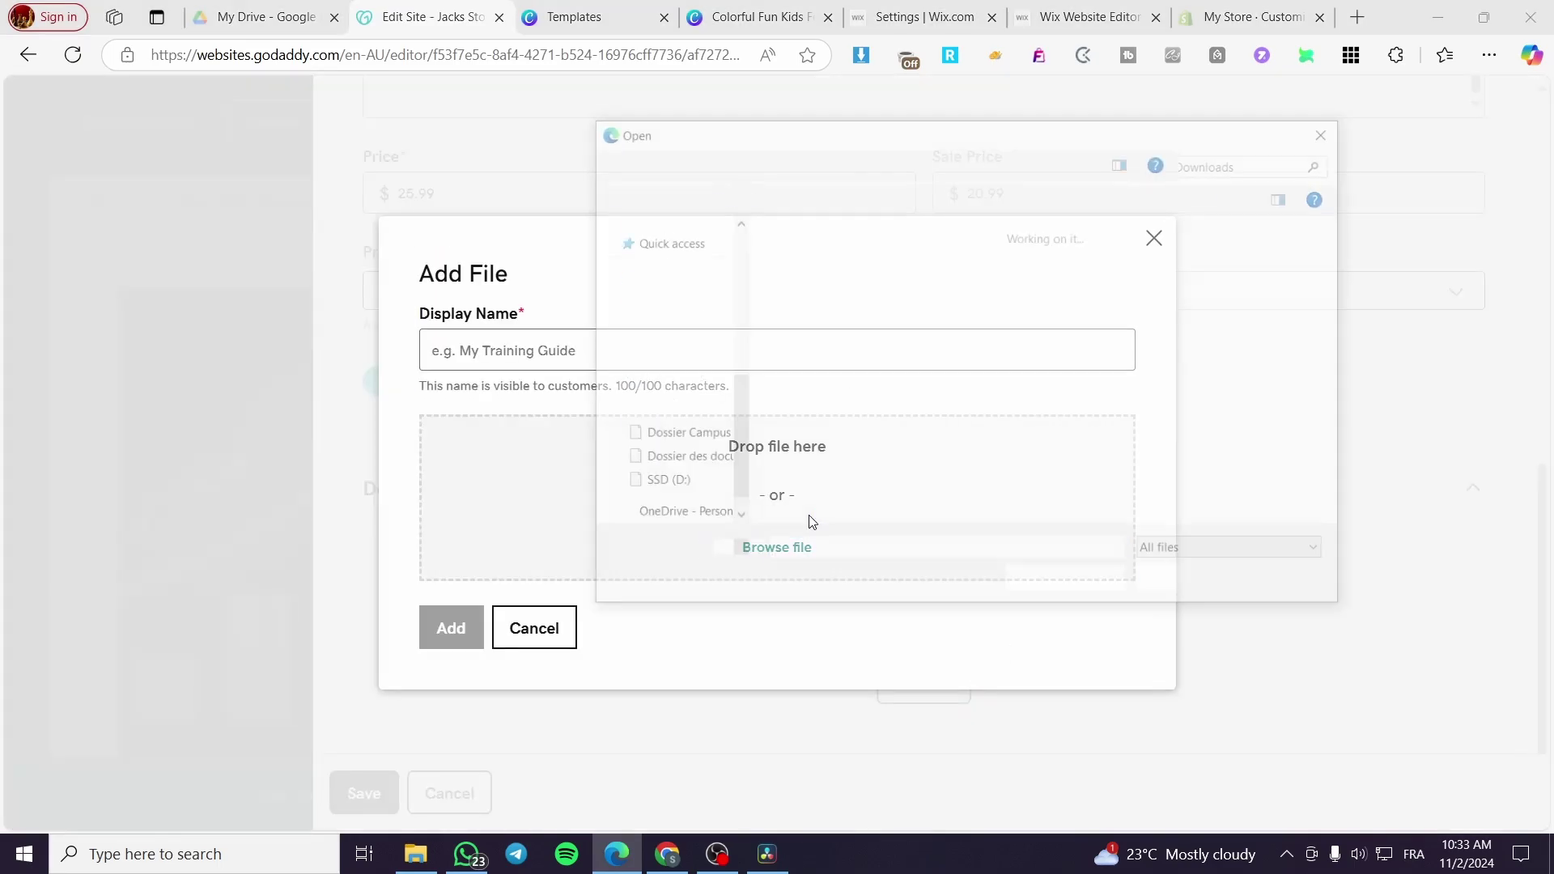
scroll(1133, 402, down, 5)
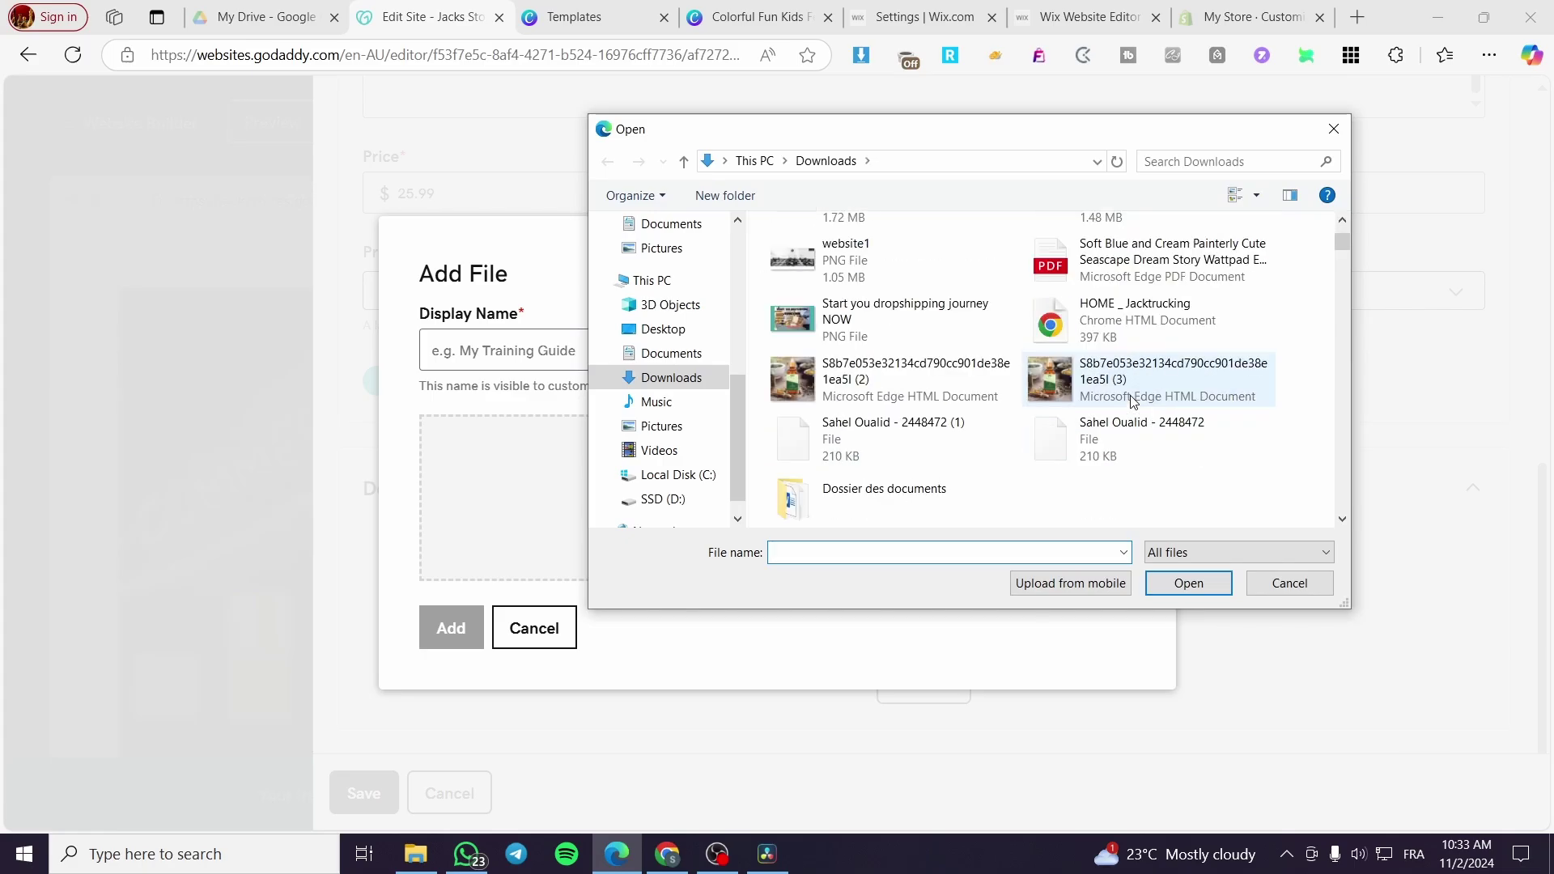
scroll(1133, 413, down, 3)
double_click(1113, 498)
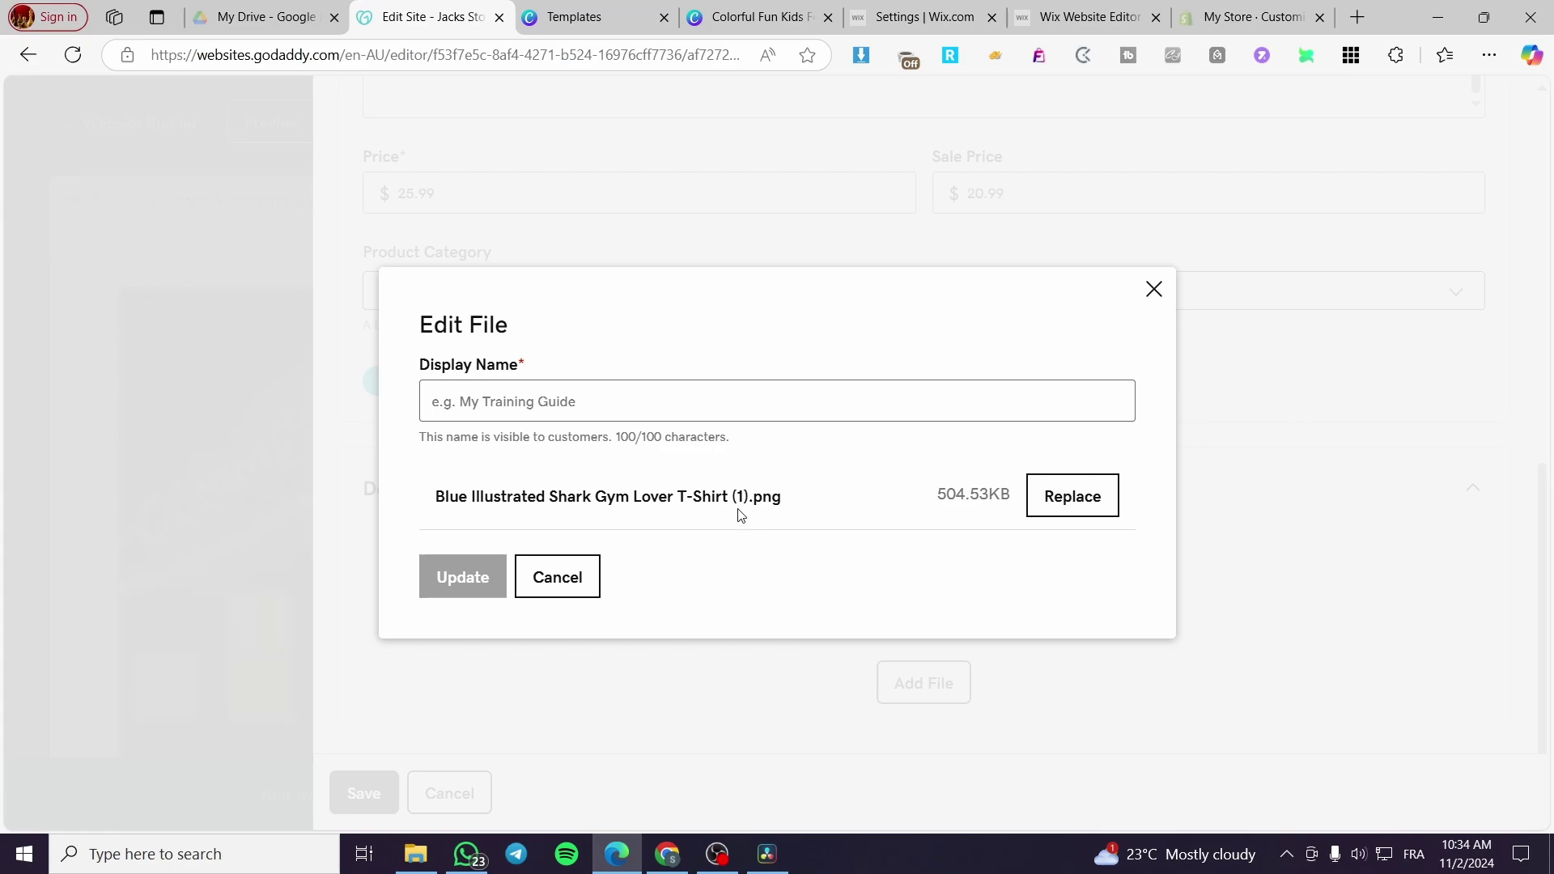
click(620, 405)
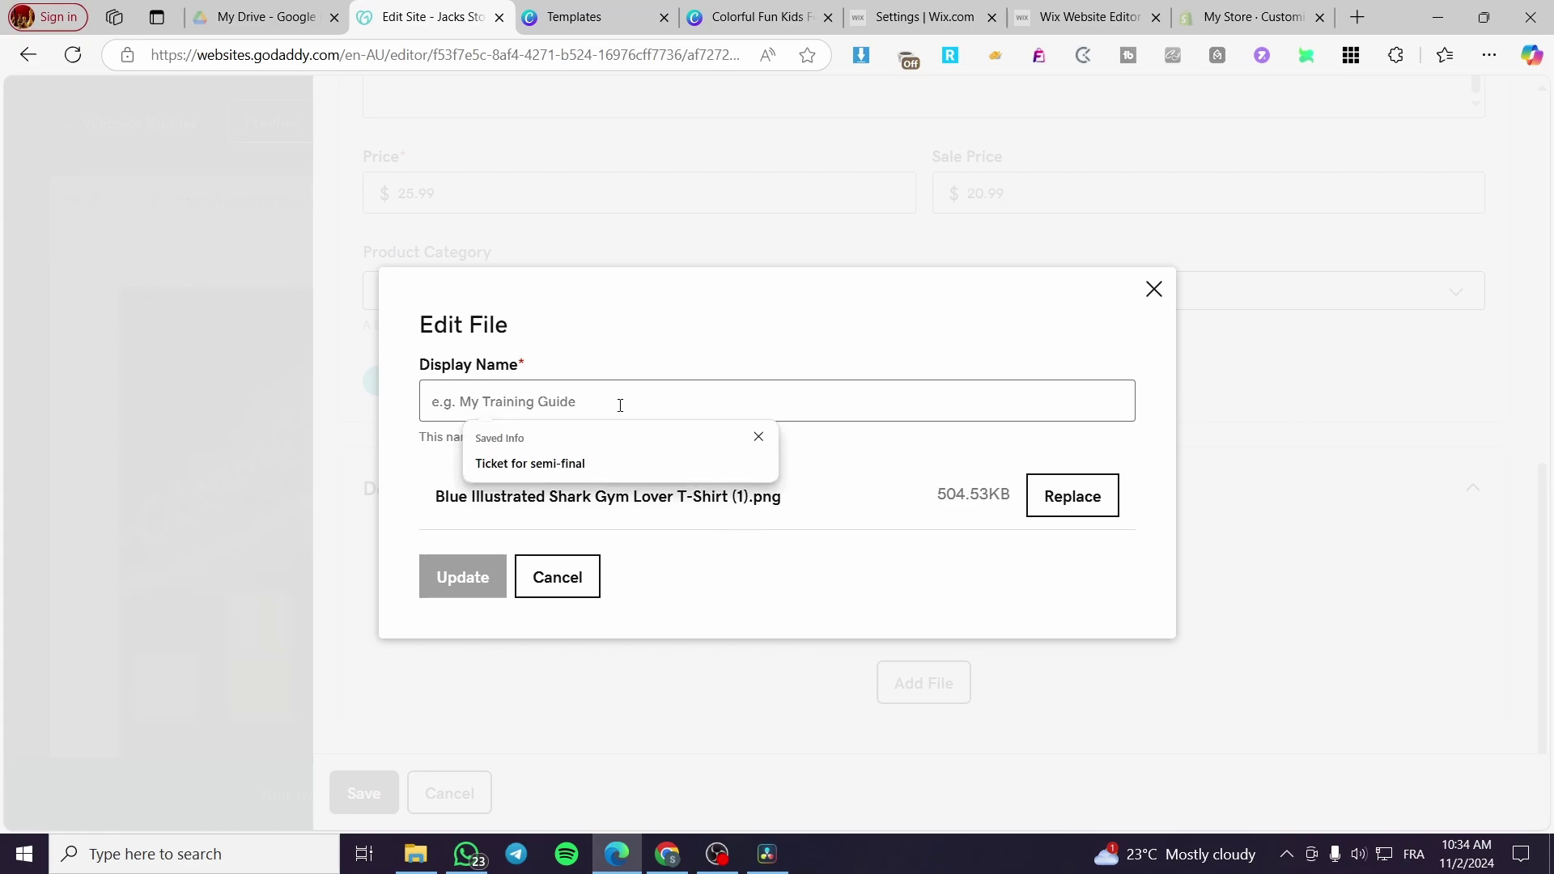
text(De)
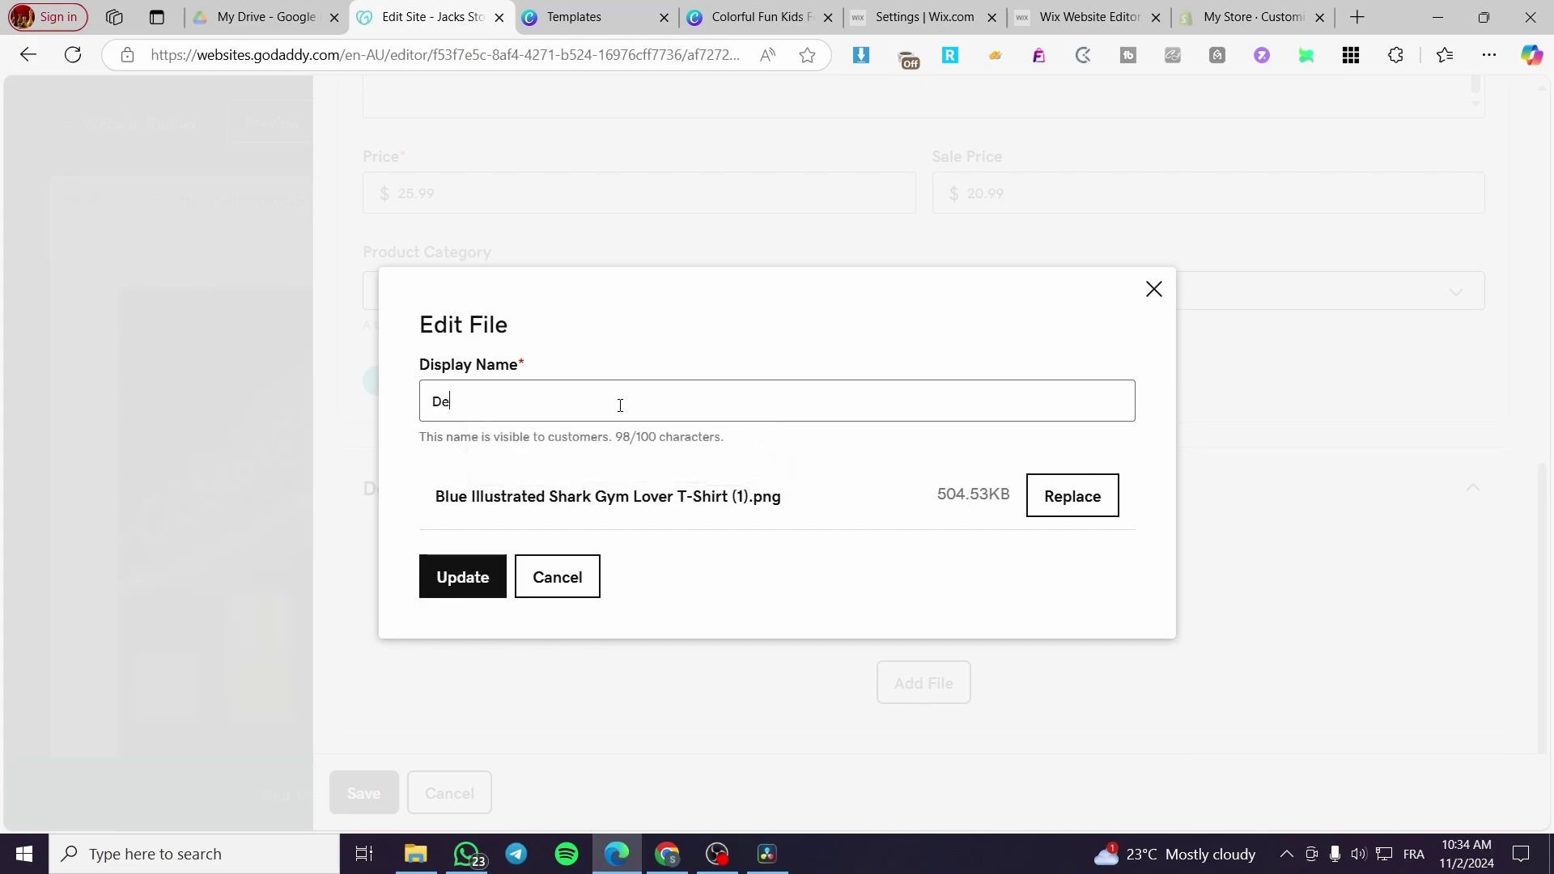
text(sign for tshirts)
click(453, 577)
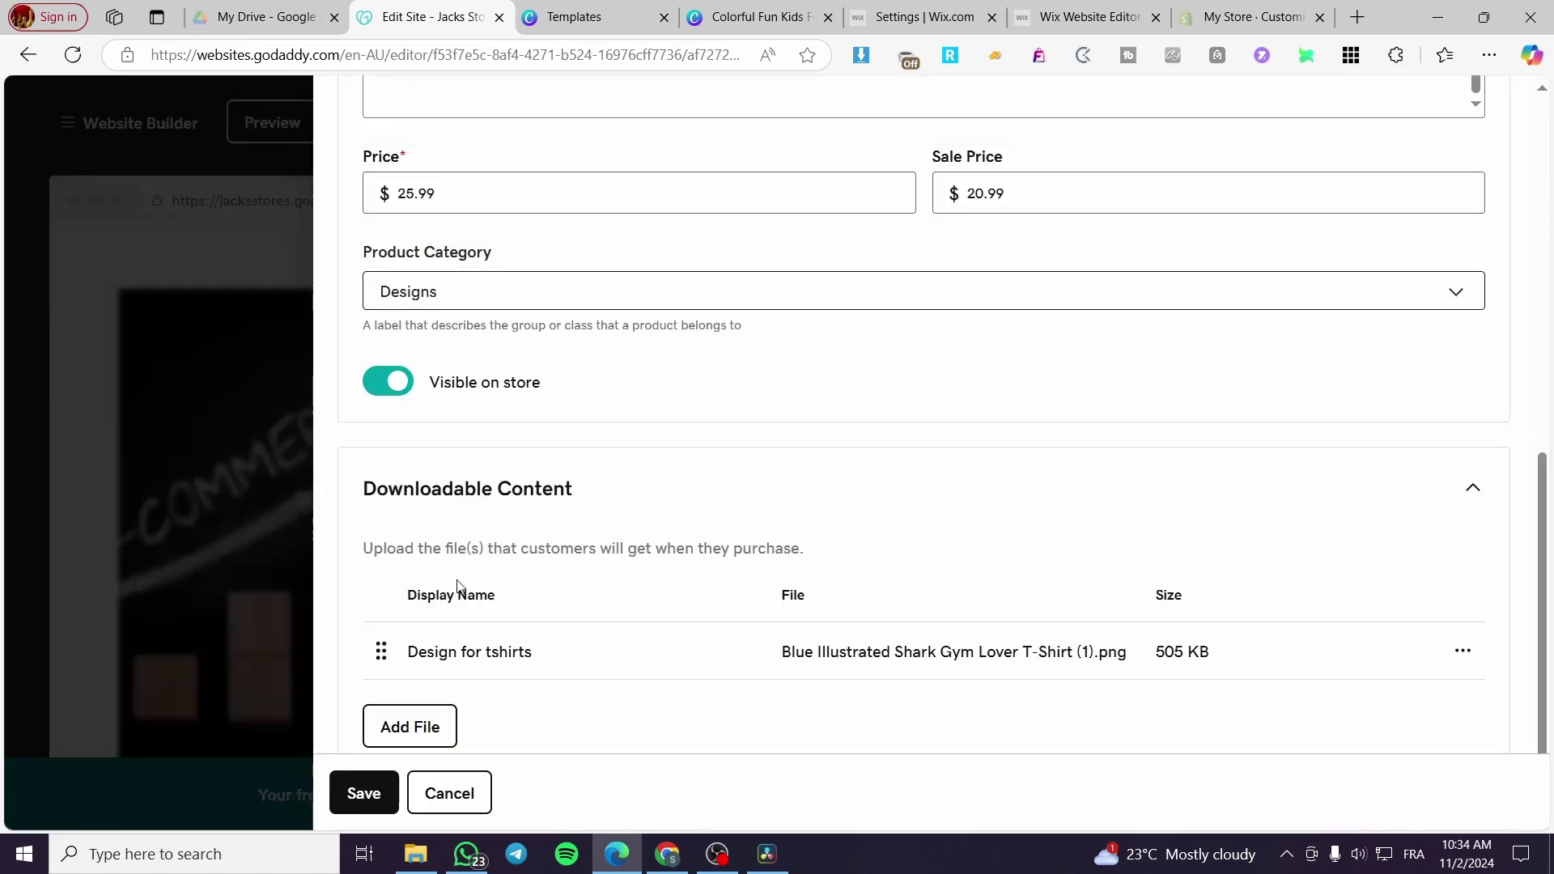
Step: Save the digital product and, once its file has uploaded, close the product form to return to the site editor
click(369, 792)
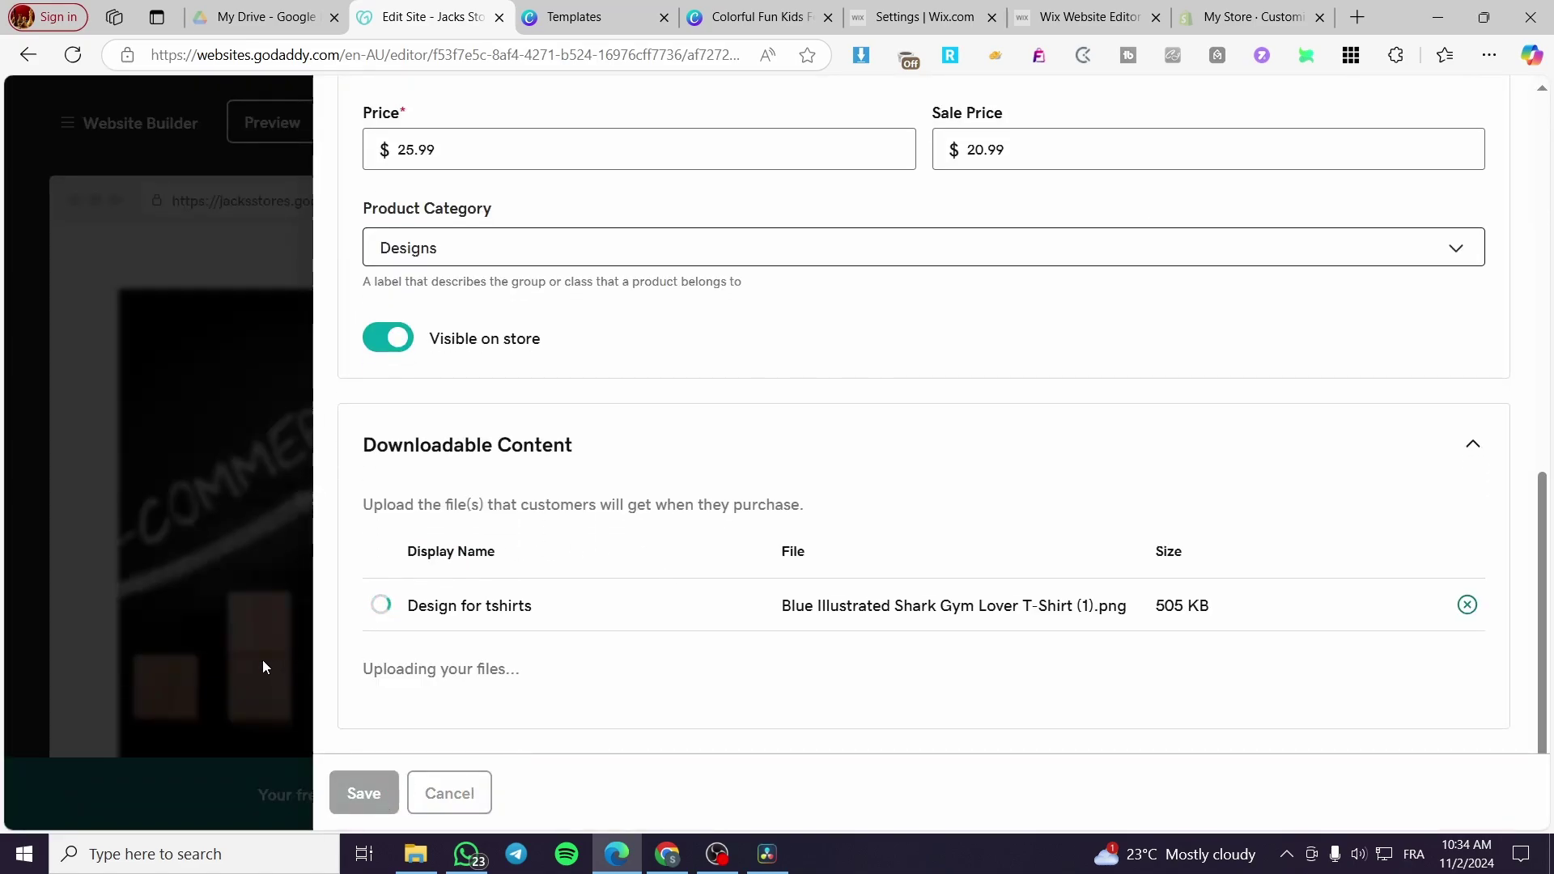
scroll(601, 603, up, 8)
scroll(597, 599, down, 8)
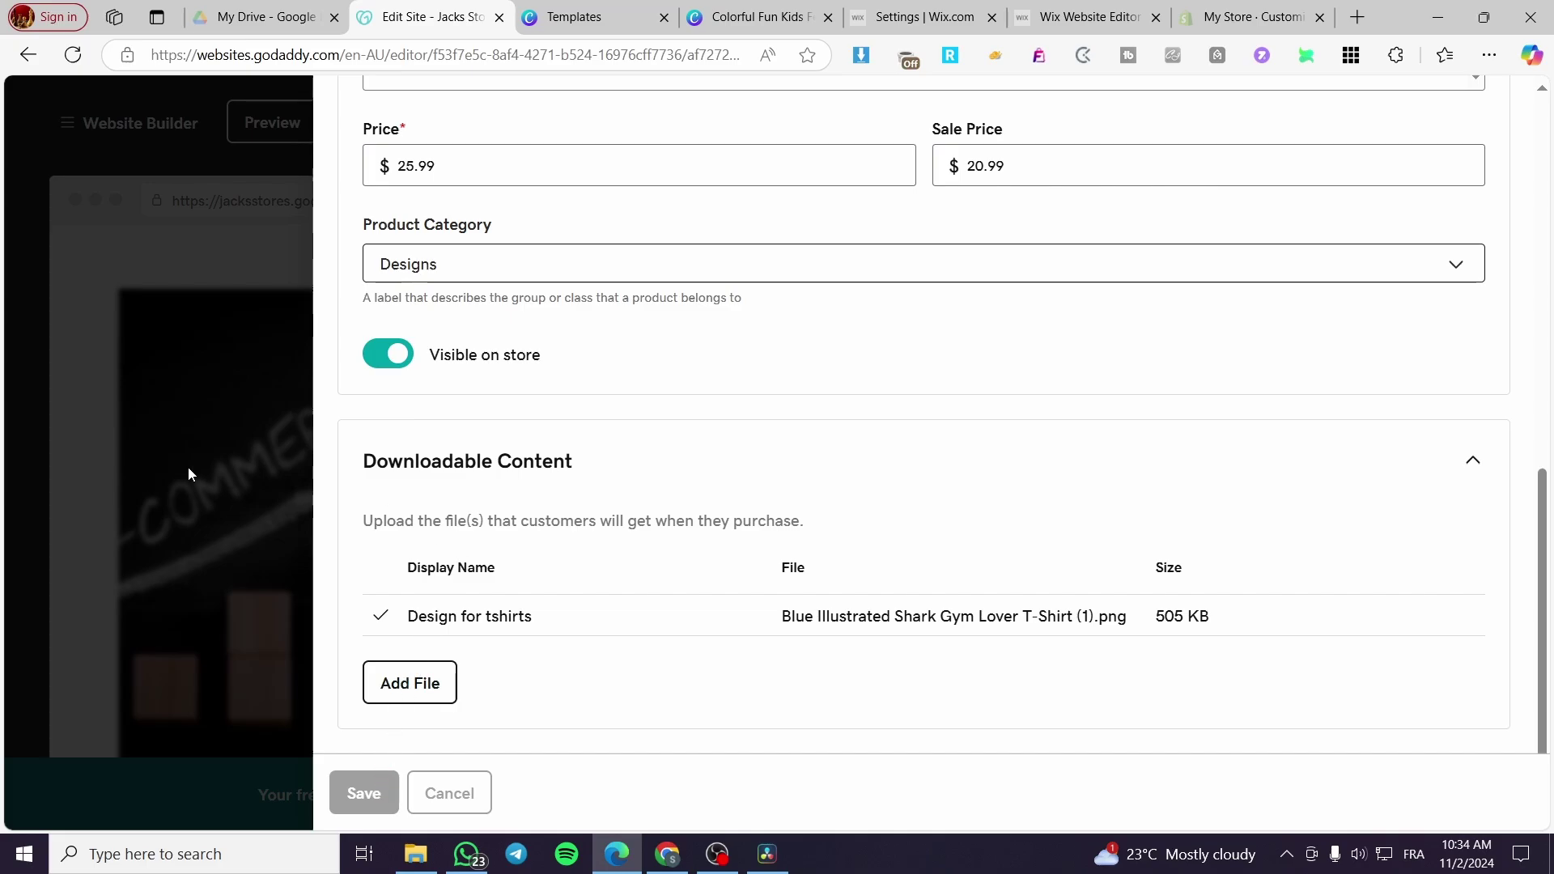
scroll(1189, 484, up, 10)
click(1506, 104)
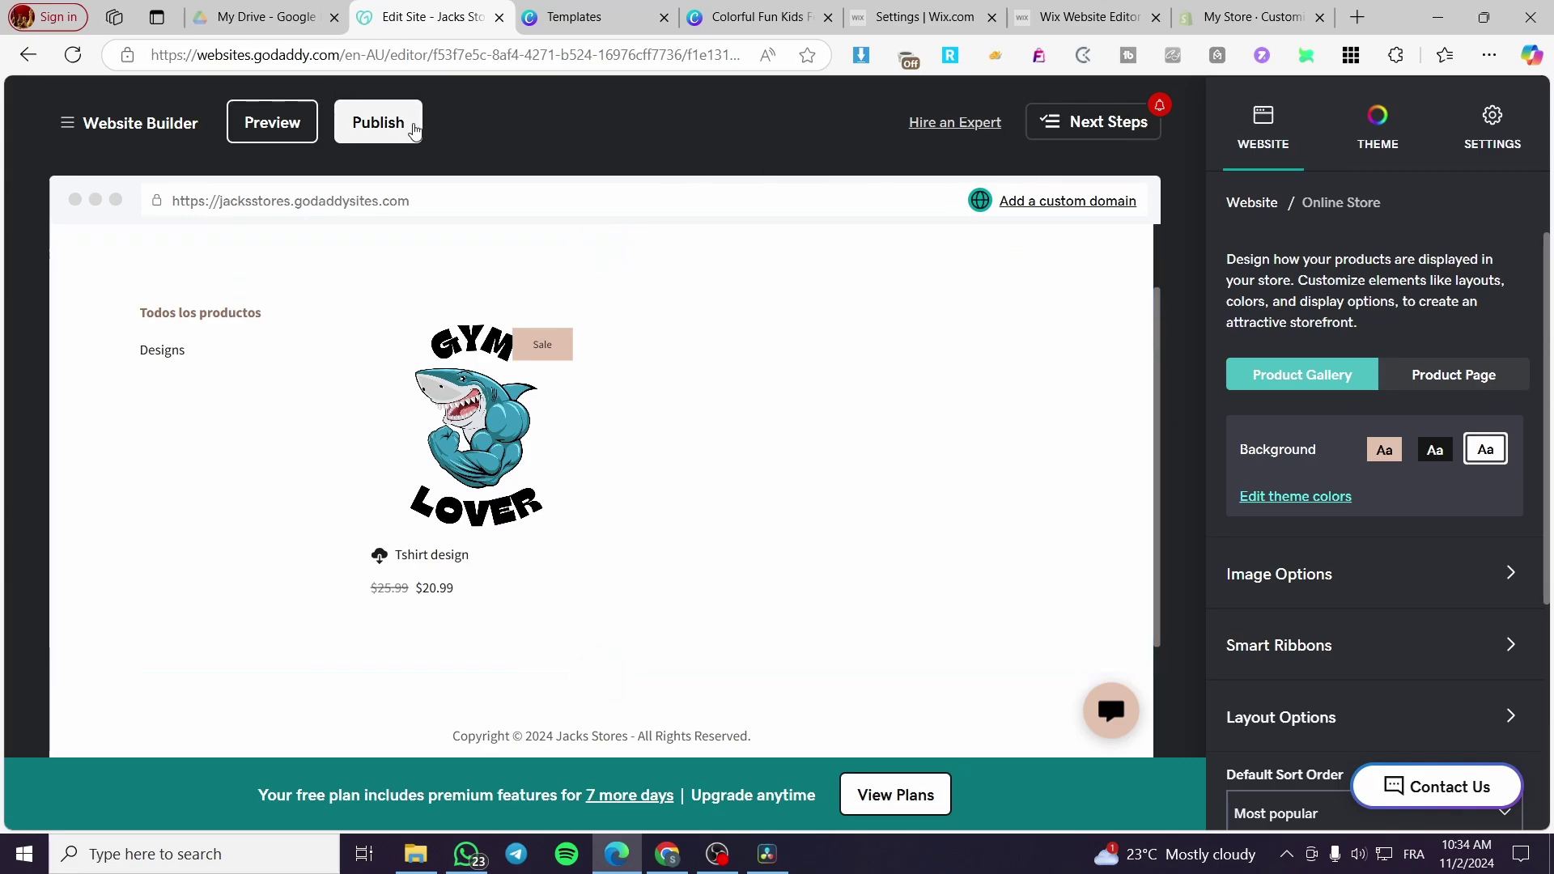
Step: Look over the site's theme options and its settings, including domain and site profile
click(1381, 118)
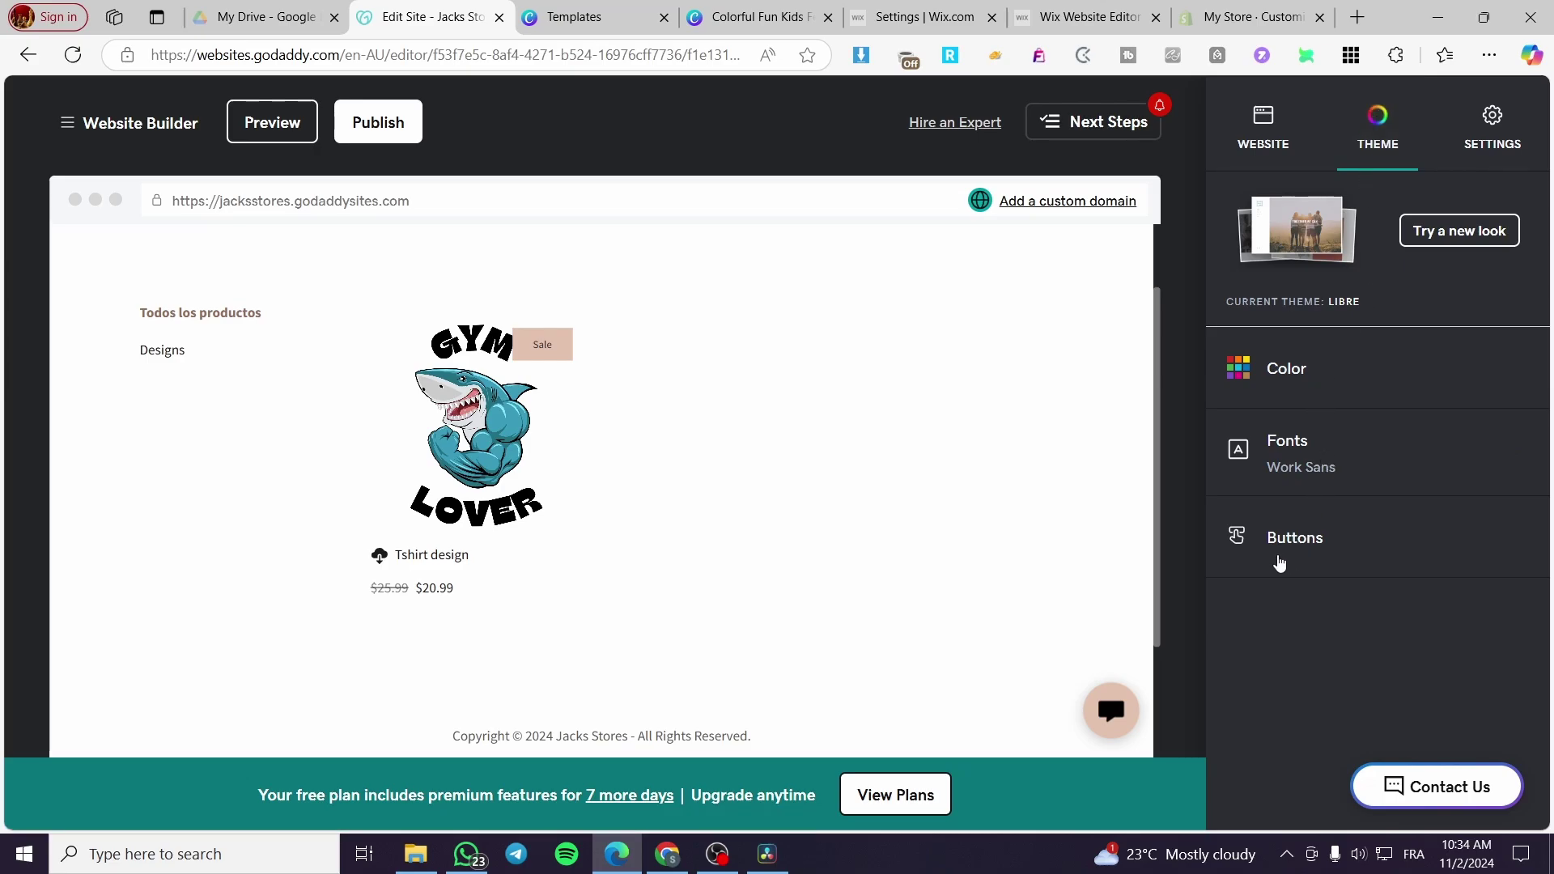
click(1505, 130)
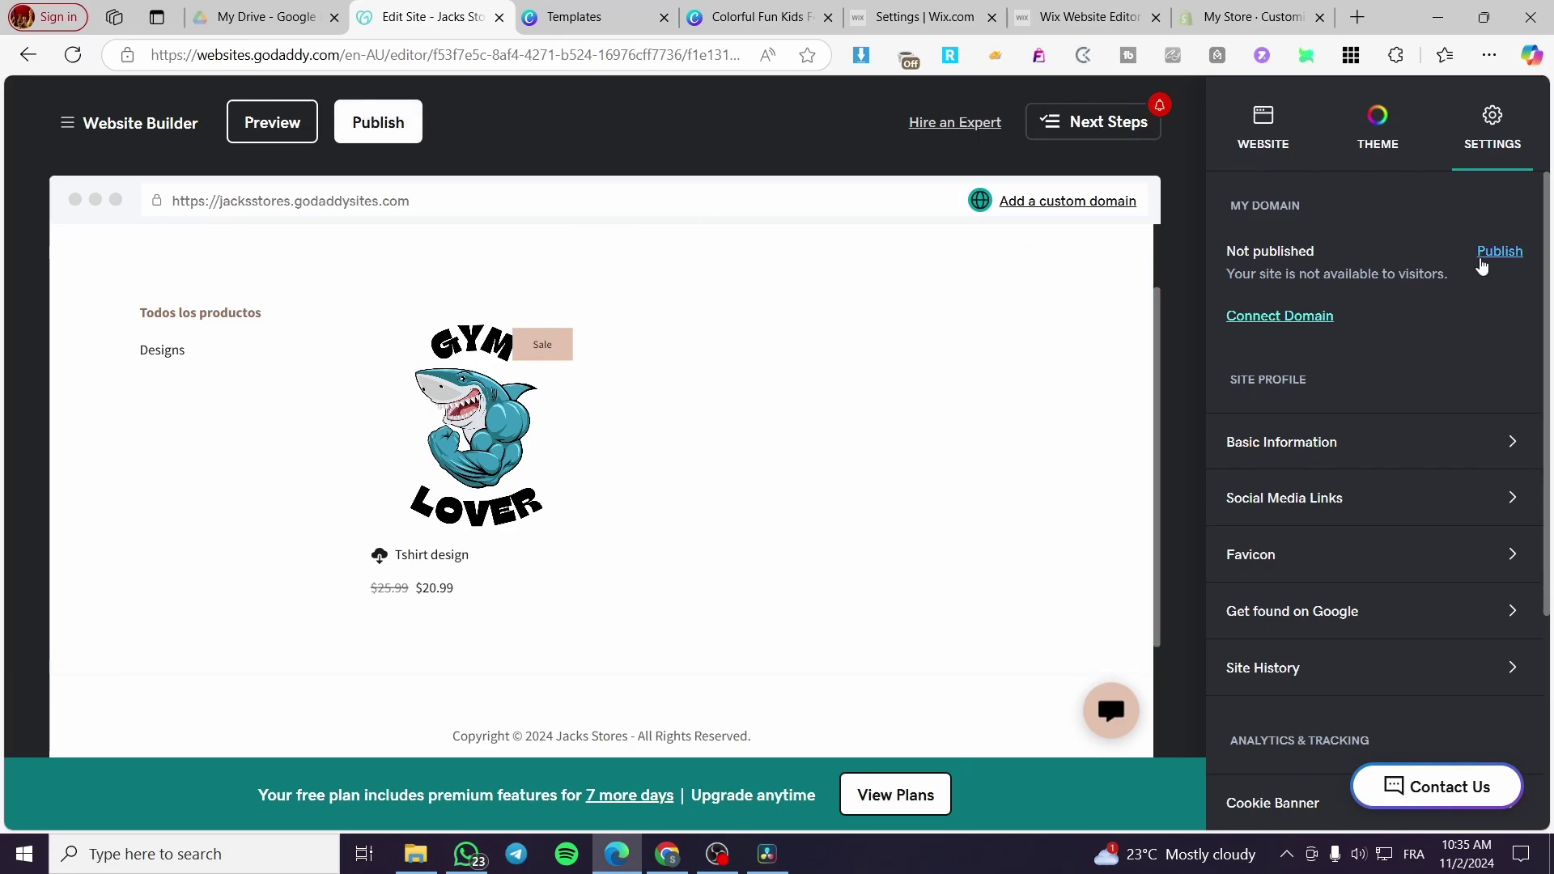
Step: Leave the site editor and open the Jacks Stores website dashboard from the account's product list
click(76, 126)
click(67, 141)
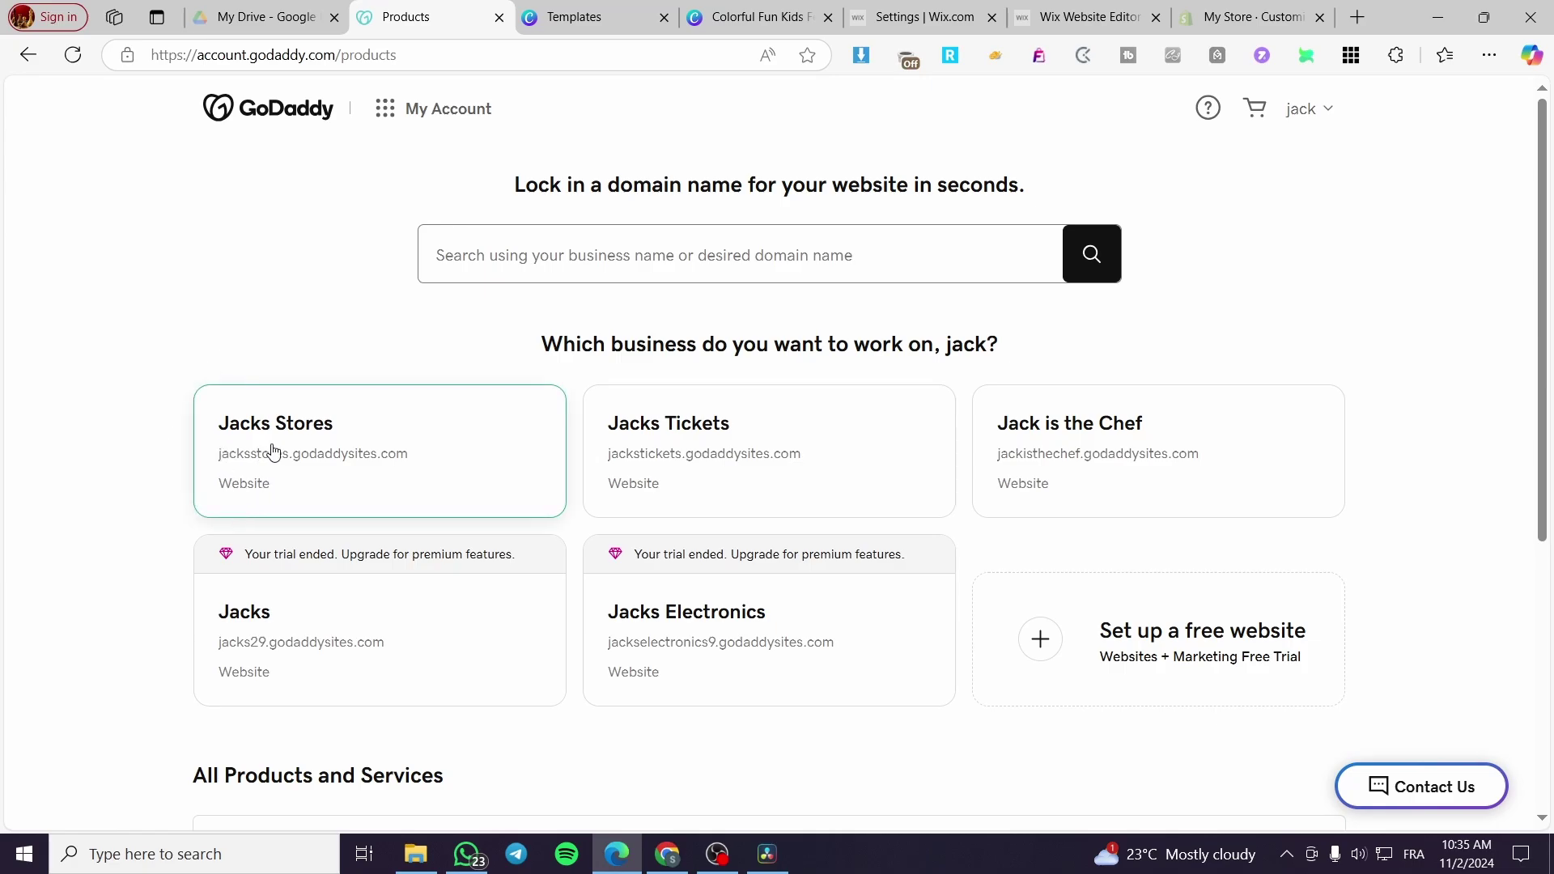
click(490, 444)
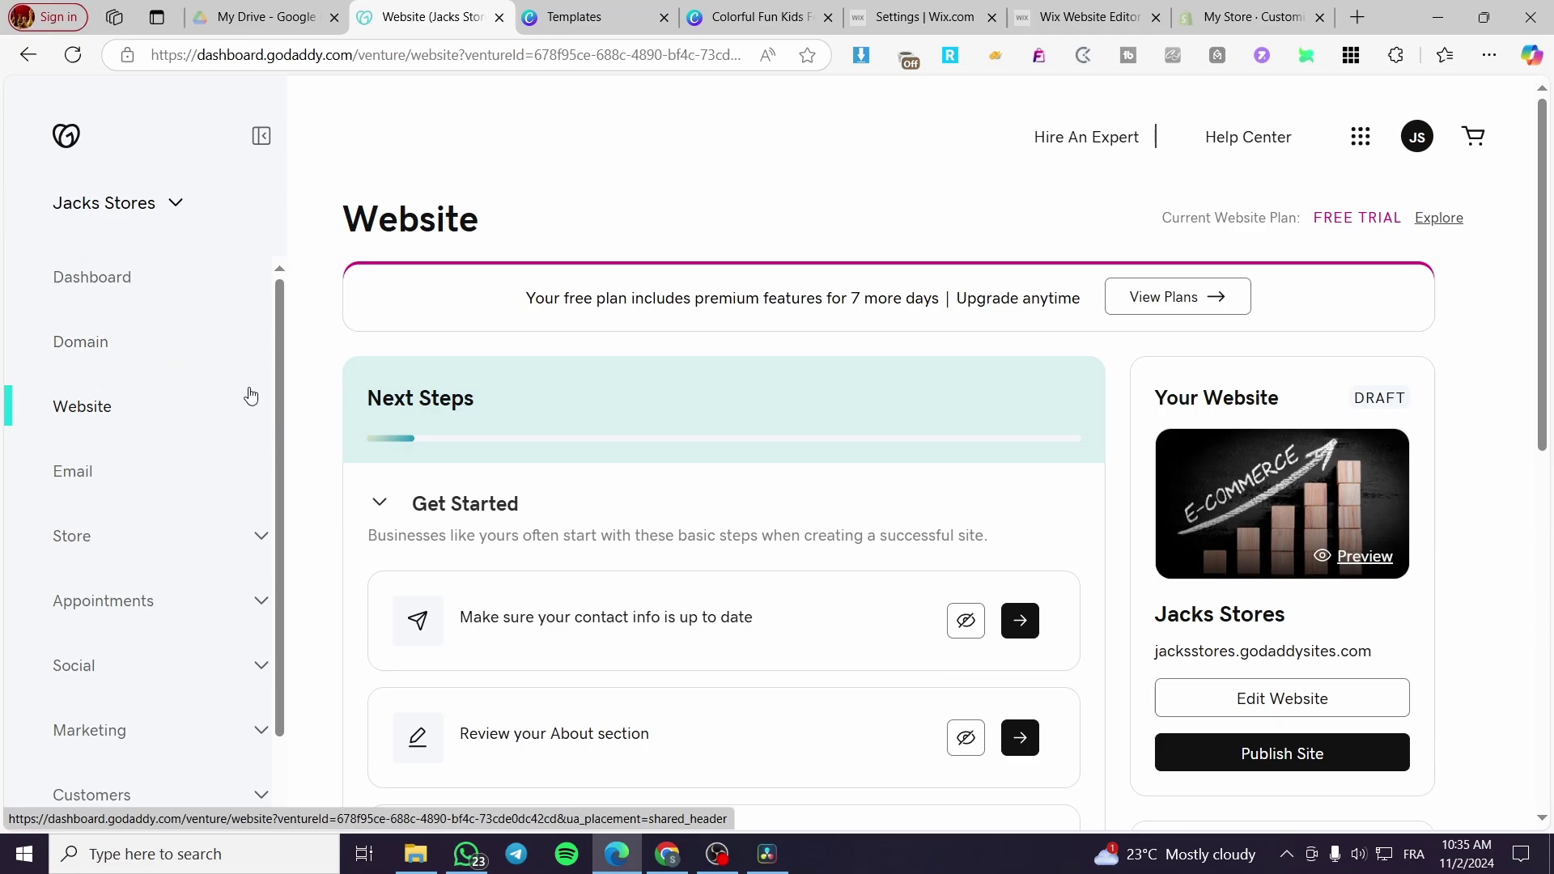
scroll(154, 410, down, 1)
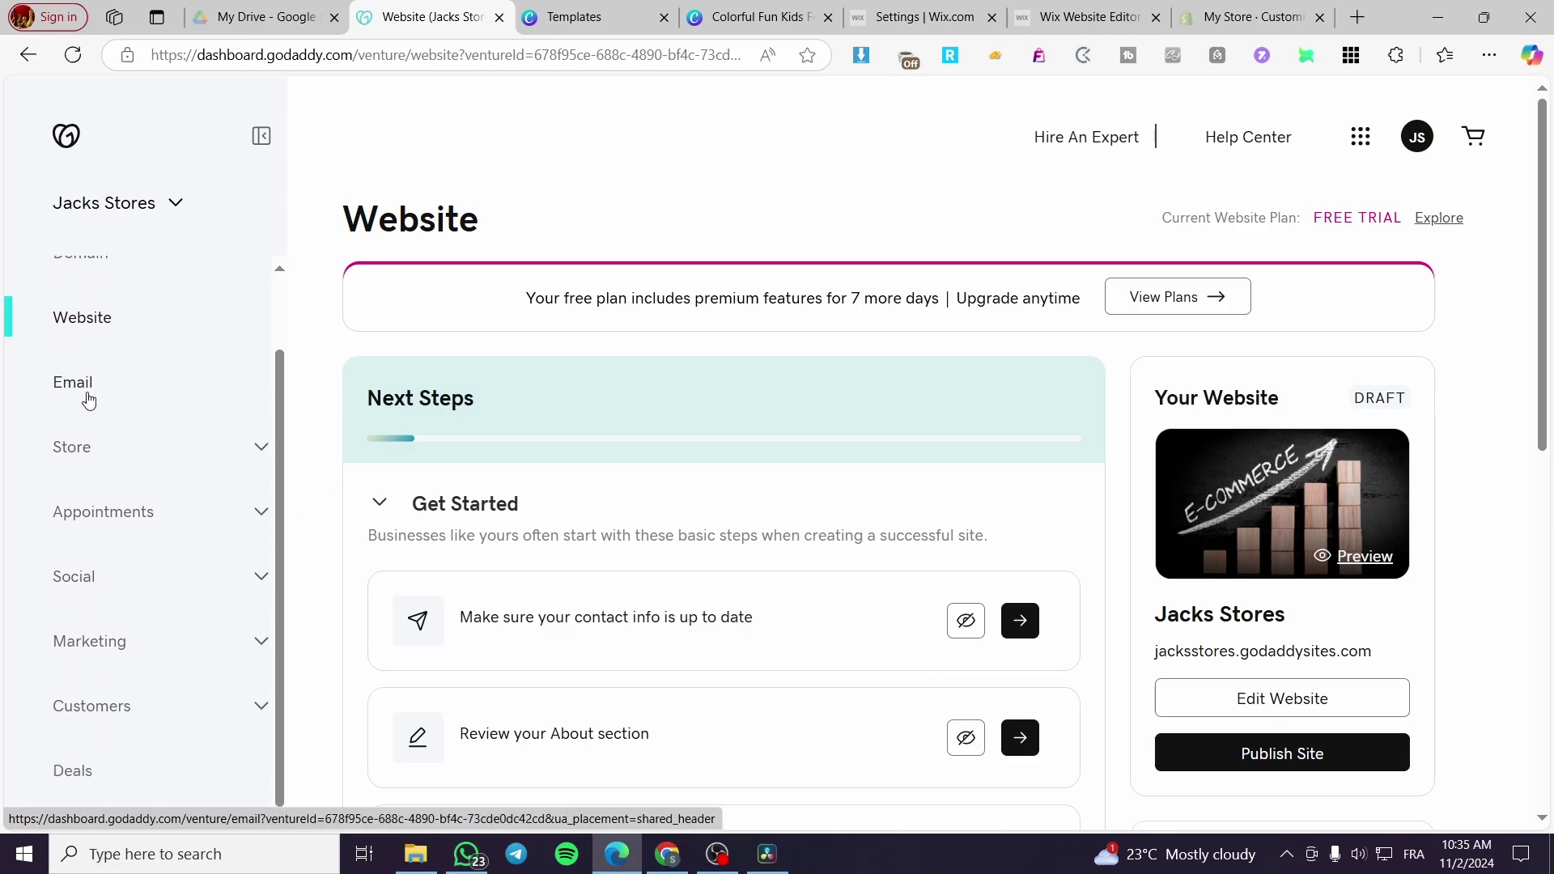
Step: Open the Settings page of the Jacks Stores online store
click(86, 395)
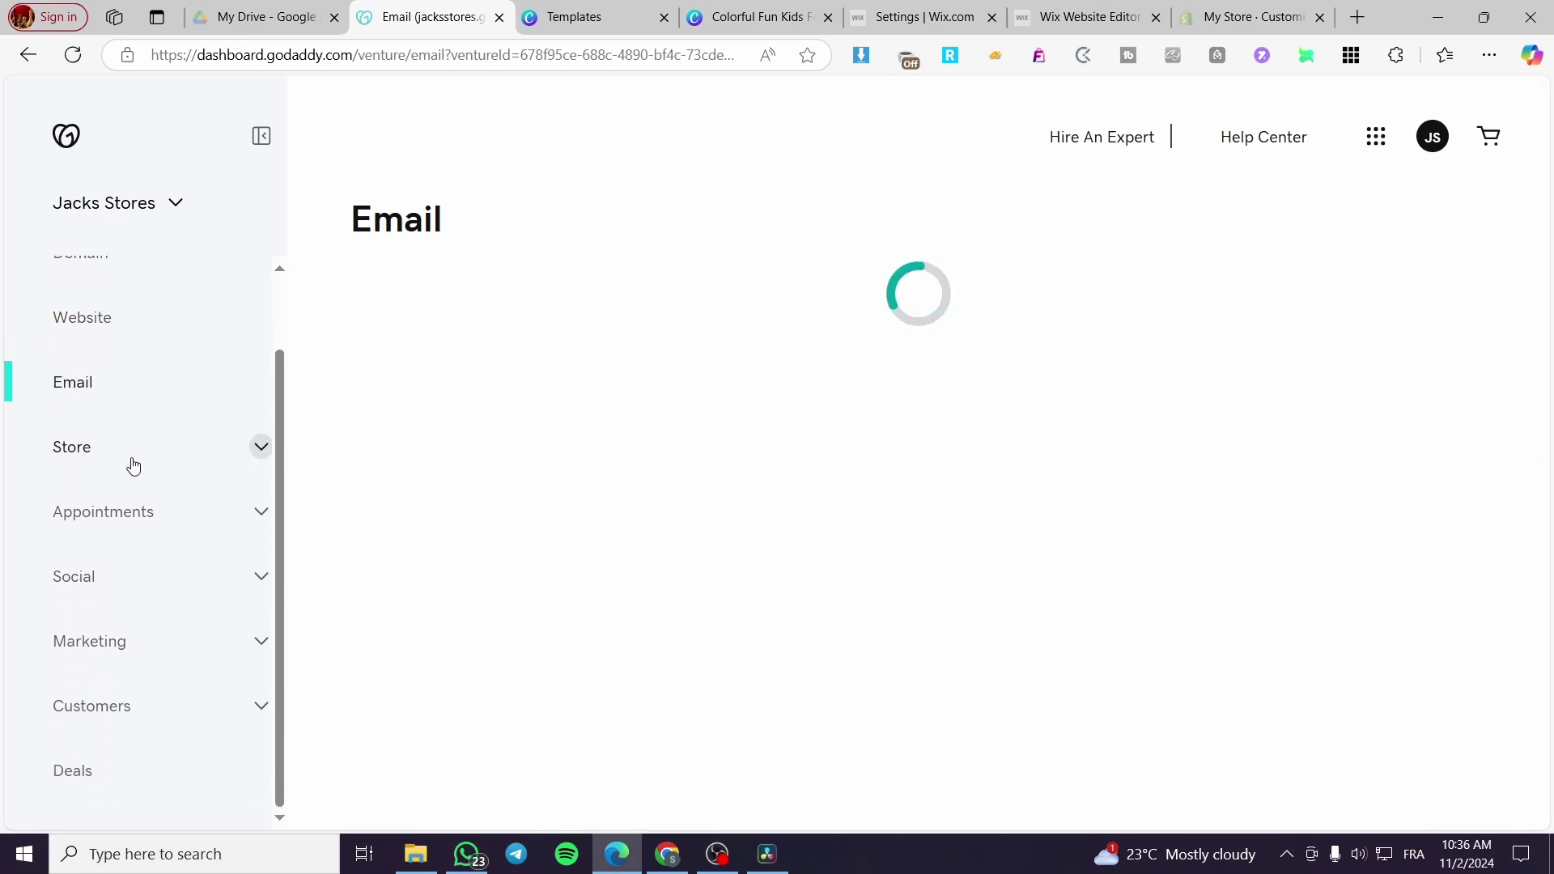
click(133, 466)
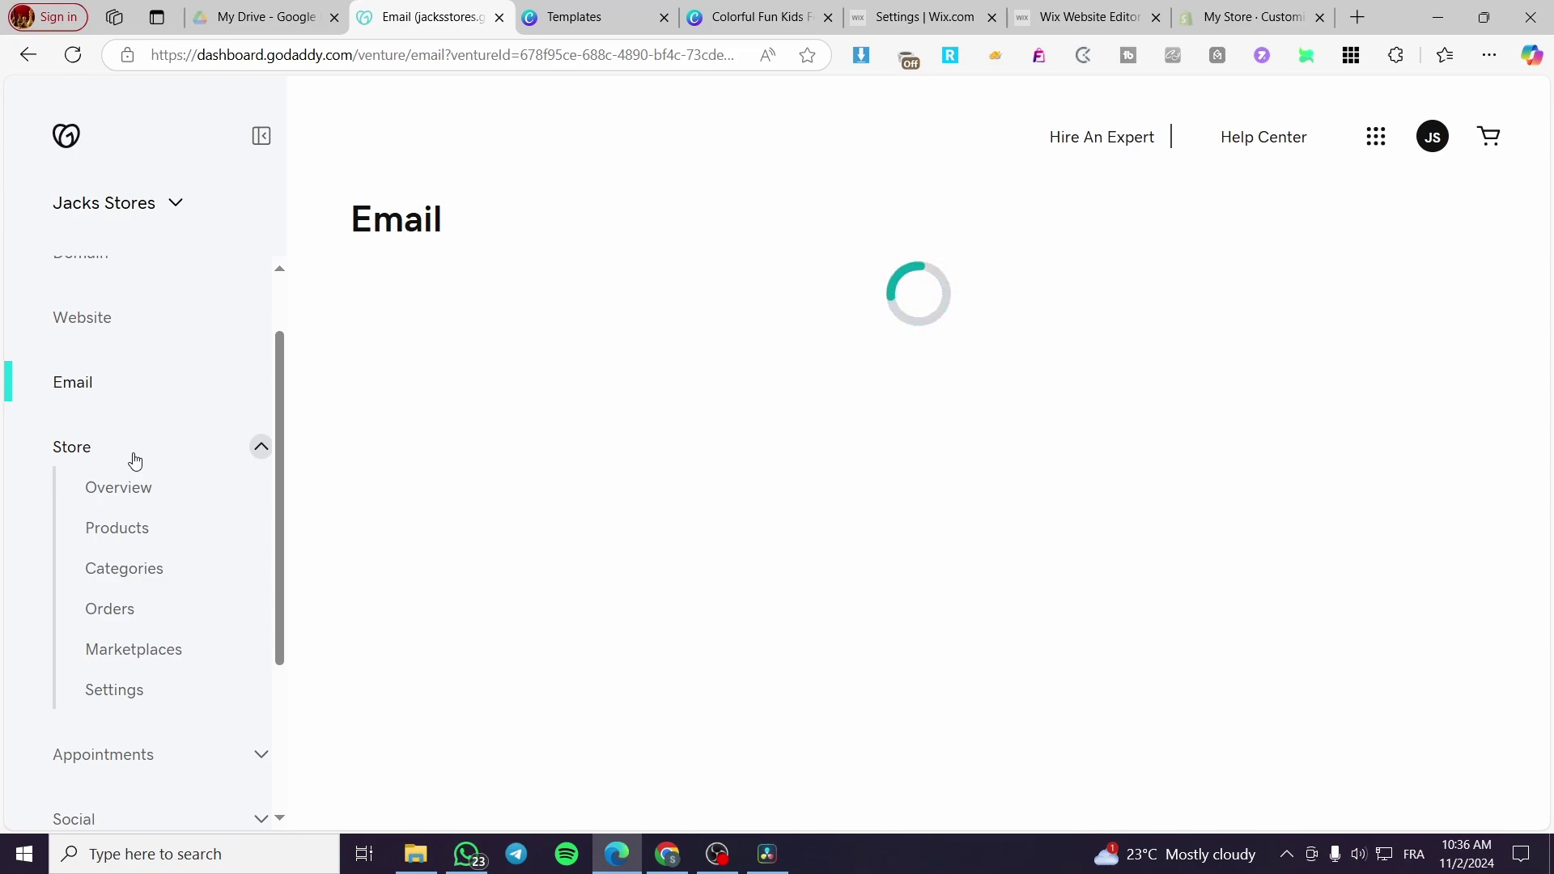
click(139, 488)
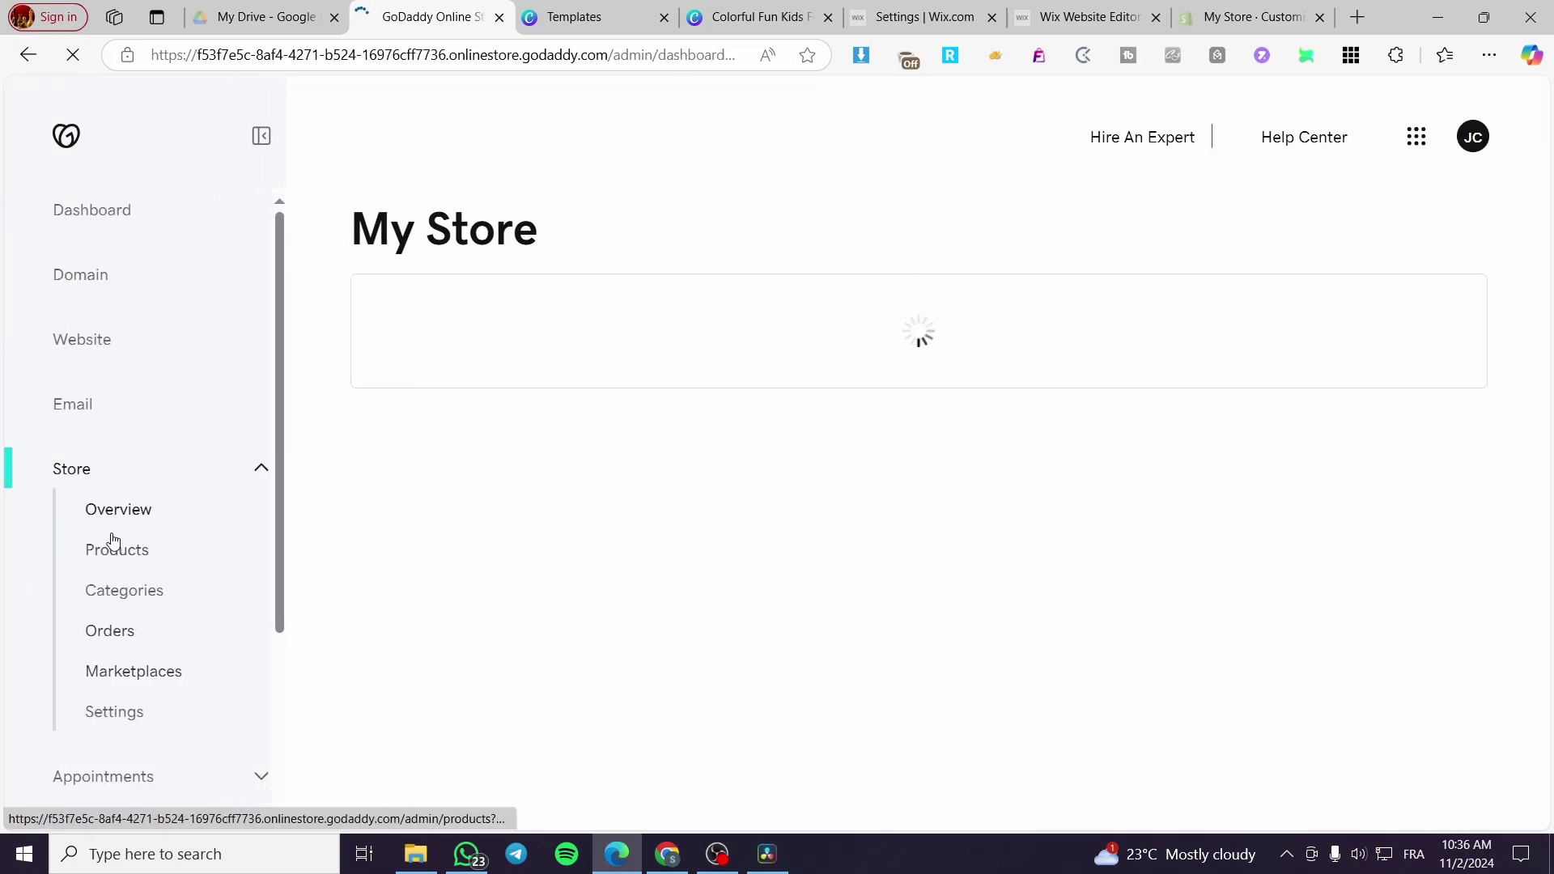
scroll(164, 666, down, 3)
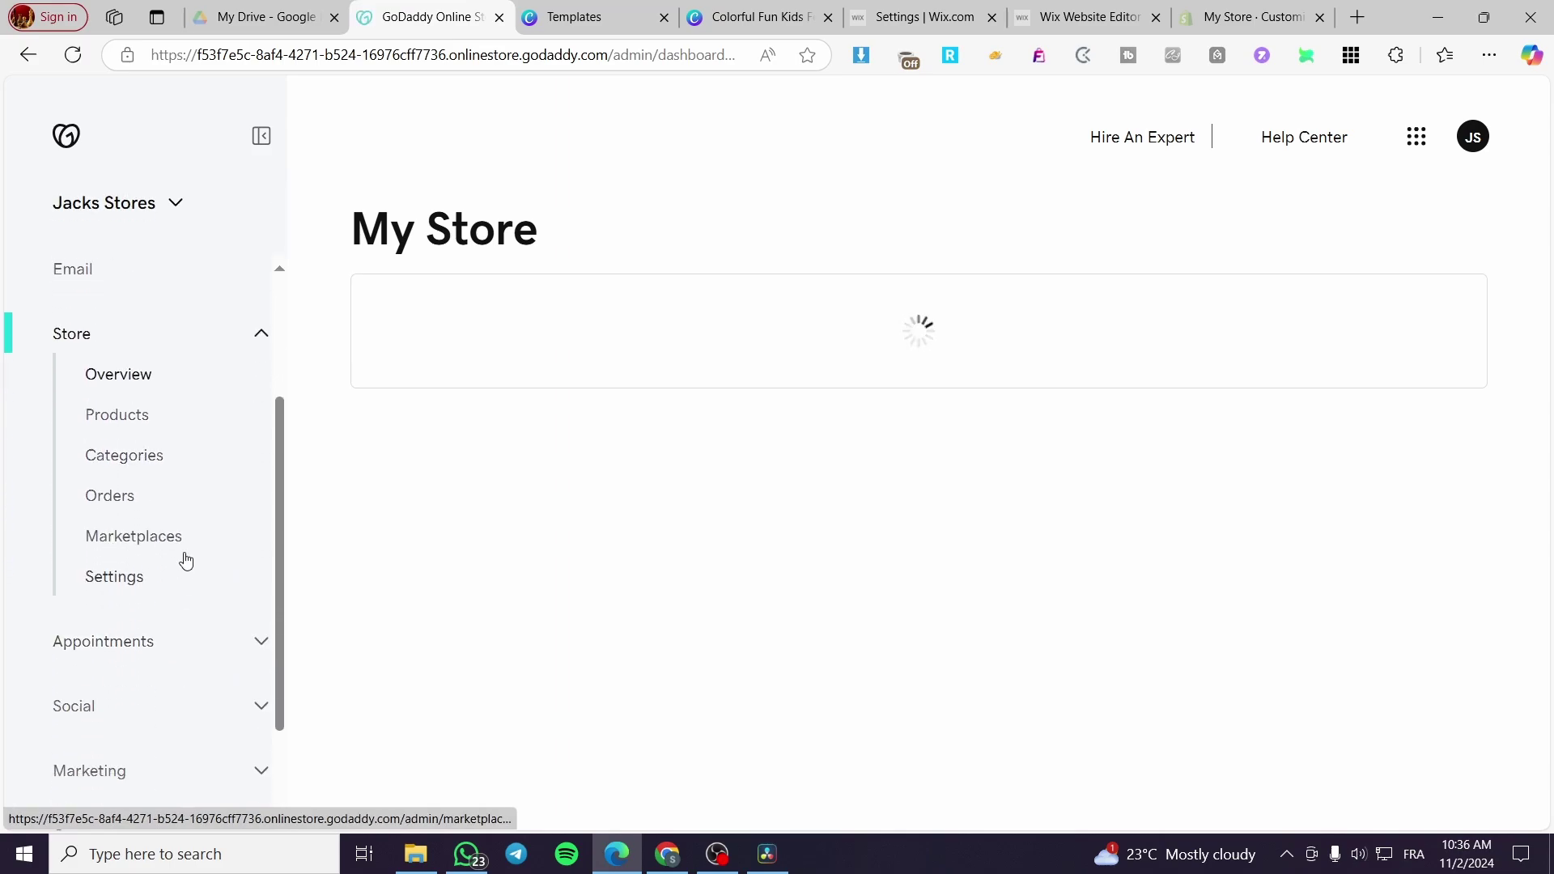
click(111, 580)
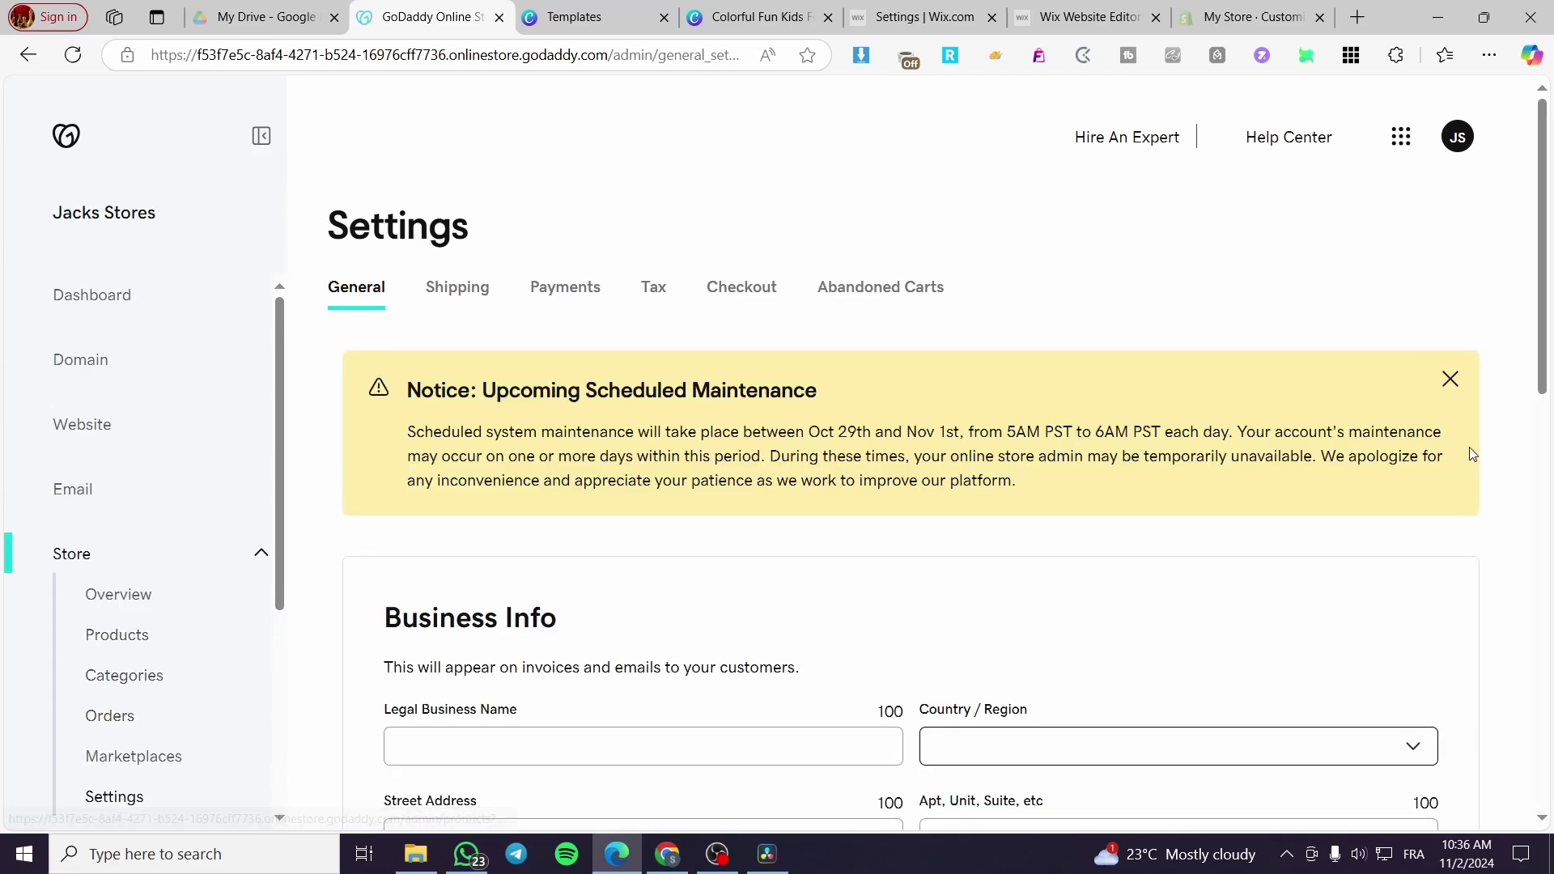
Step: Dismiss the maintenance notice and look over the store's business info and delivery methods
click(1450, 380)
scroll(559, 340, down, 1)
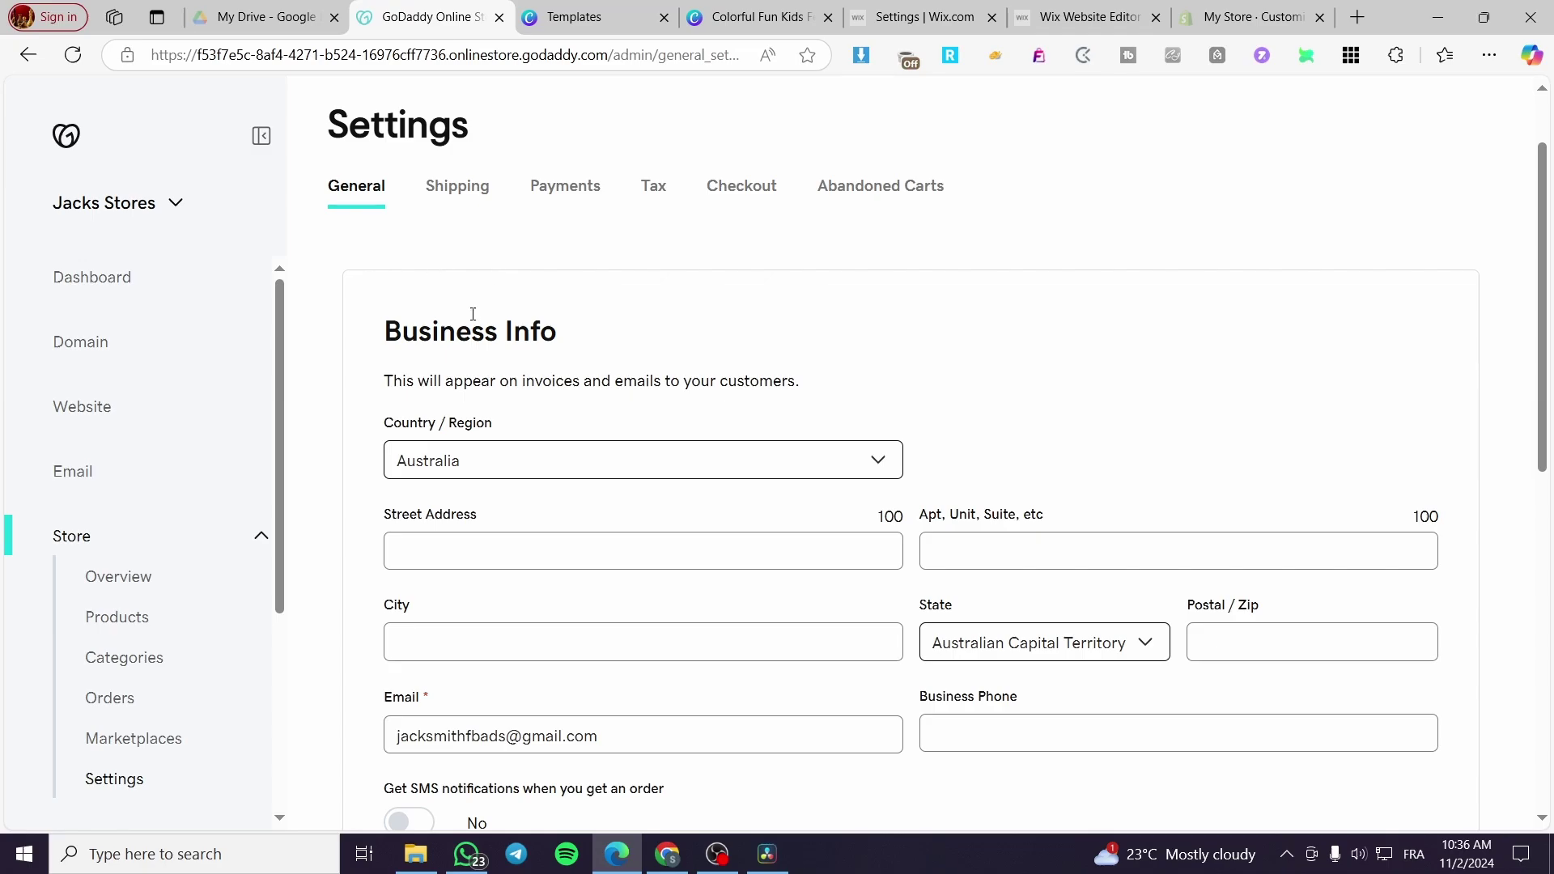
scroll(666, 423, down, 8)
scroll(606, 452, up, 9)
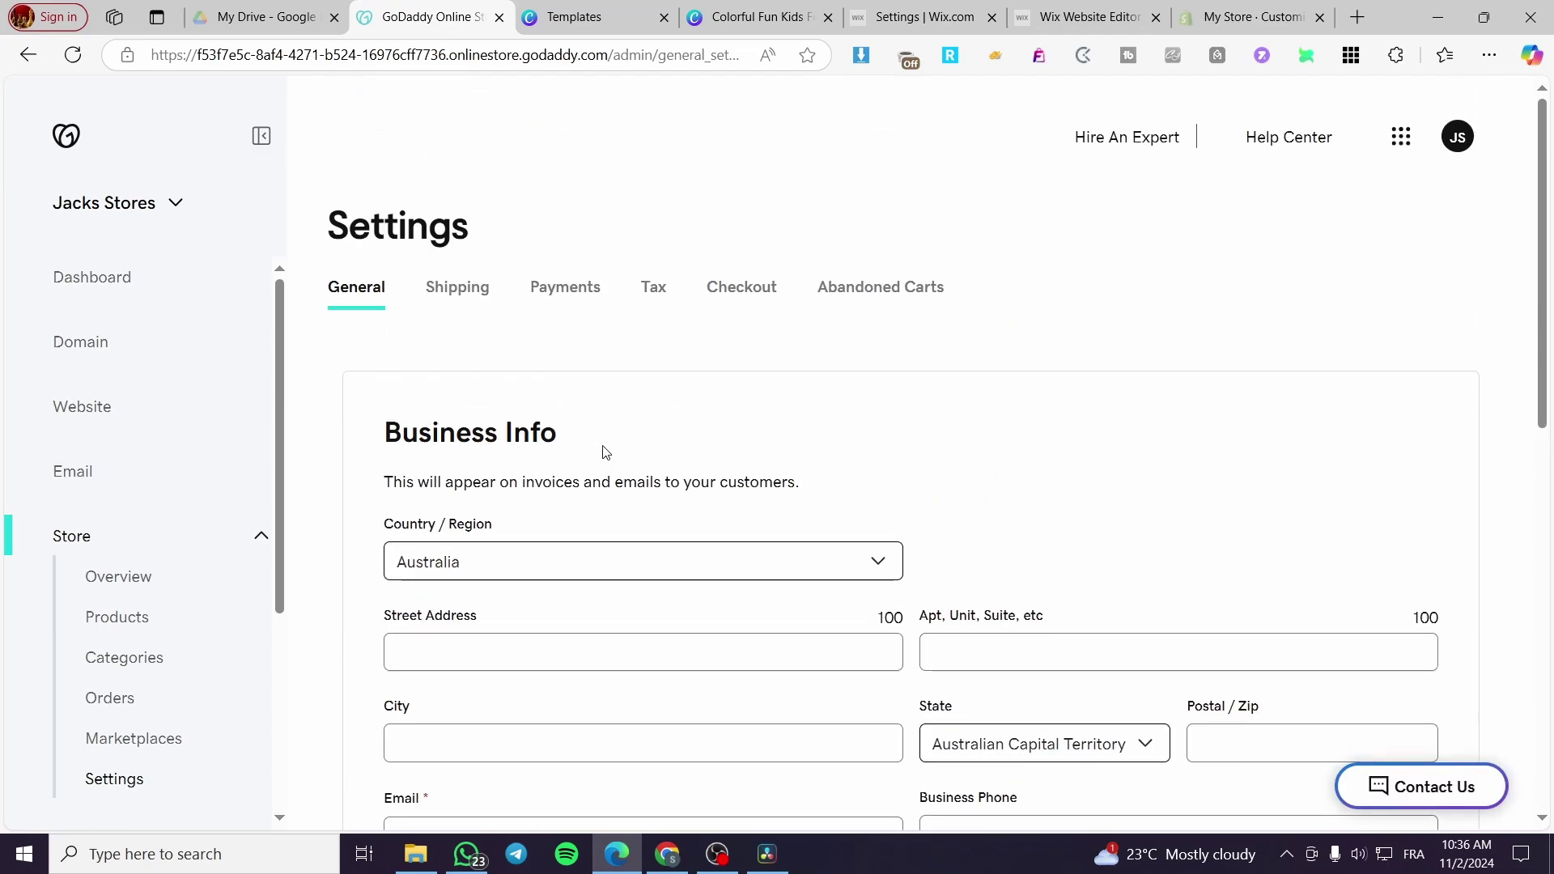
click(466, 284)
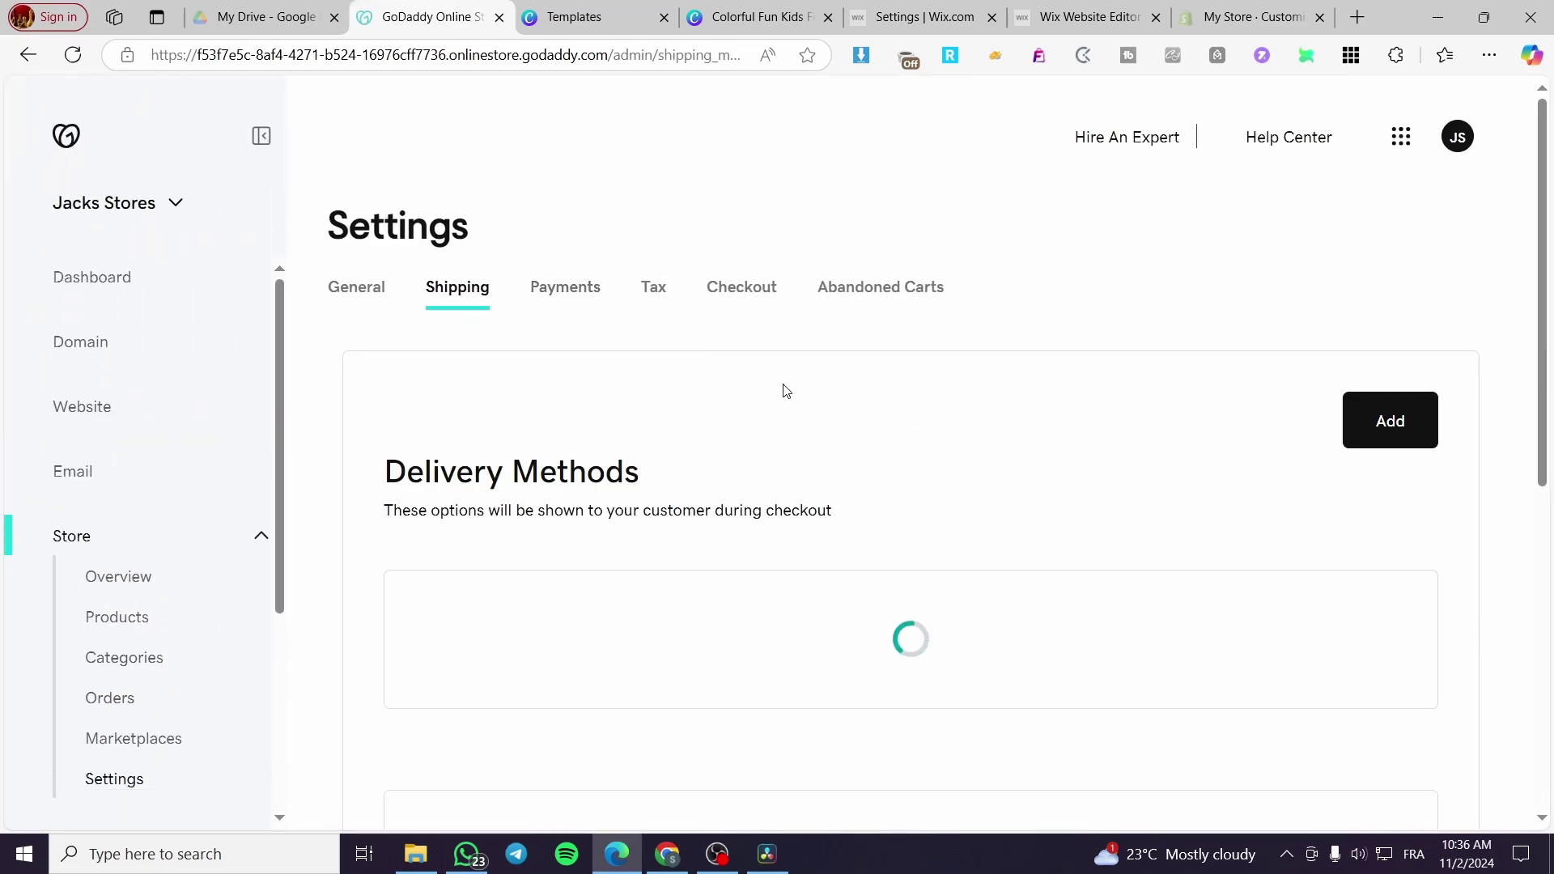
scroll(773, 389, down, 4)
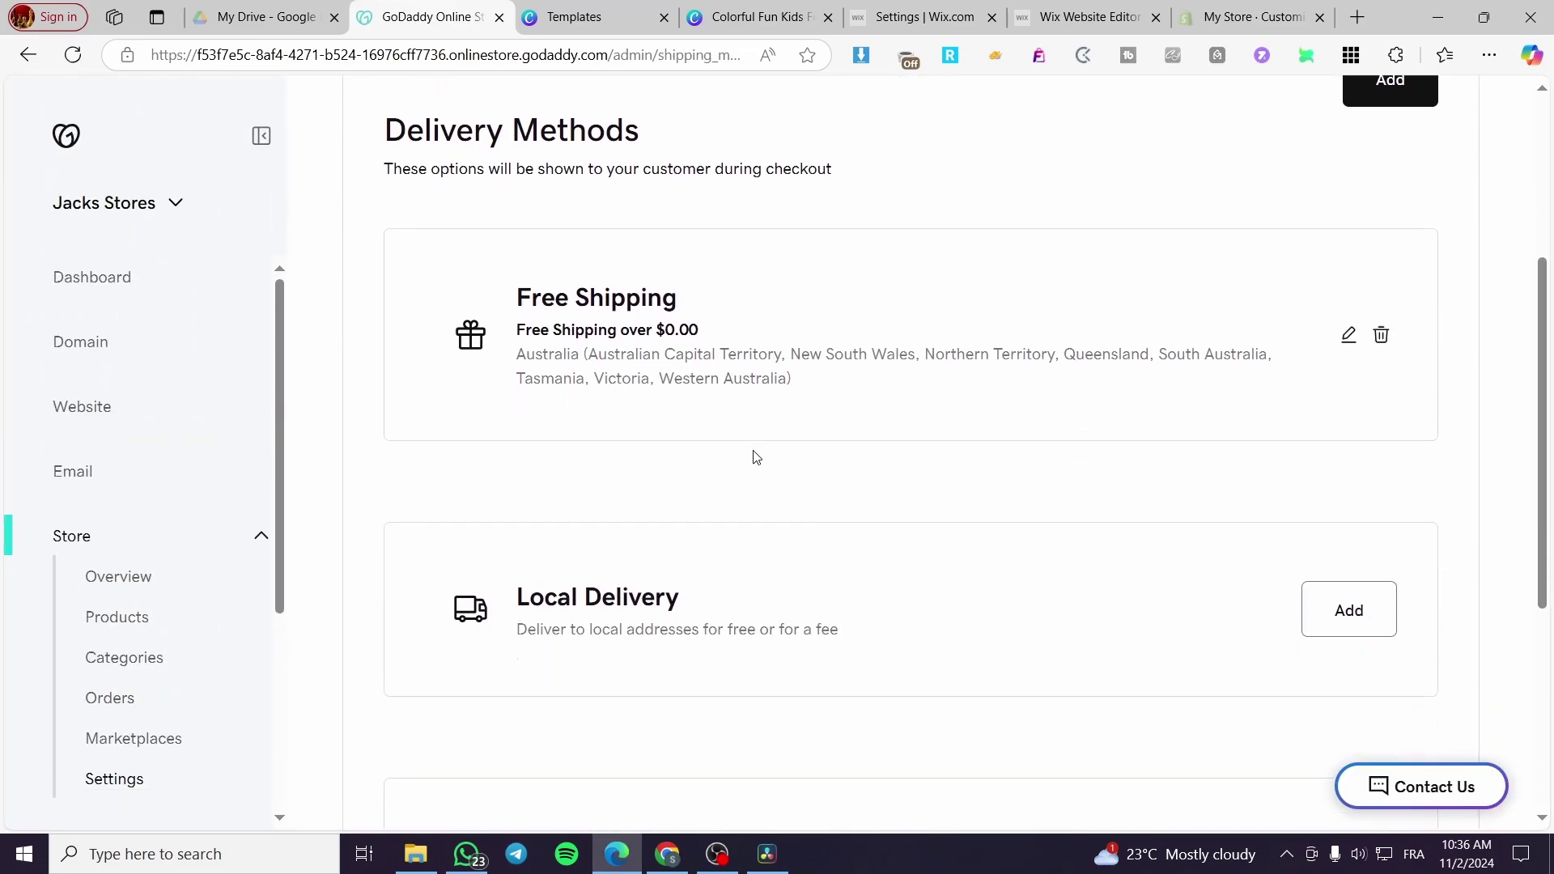
scroll(753, 457, up, 4)
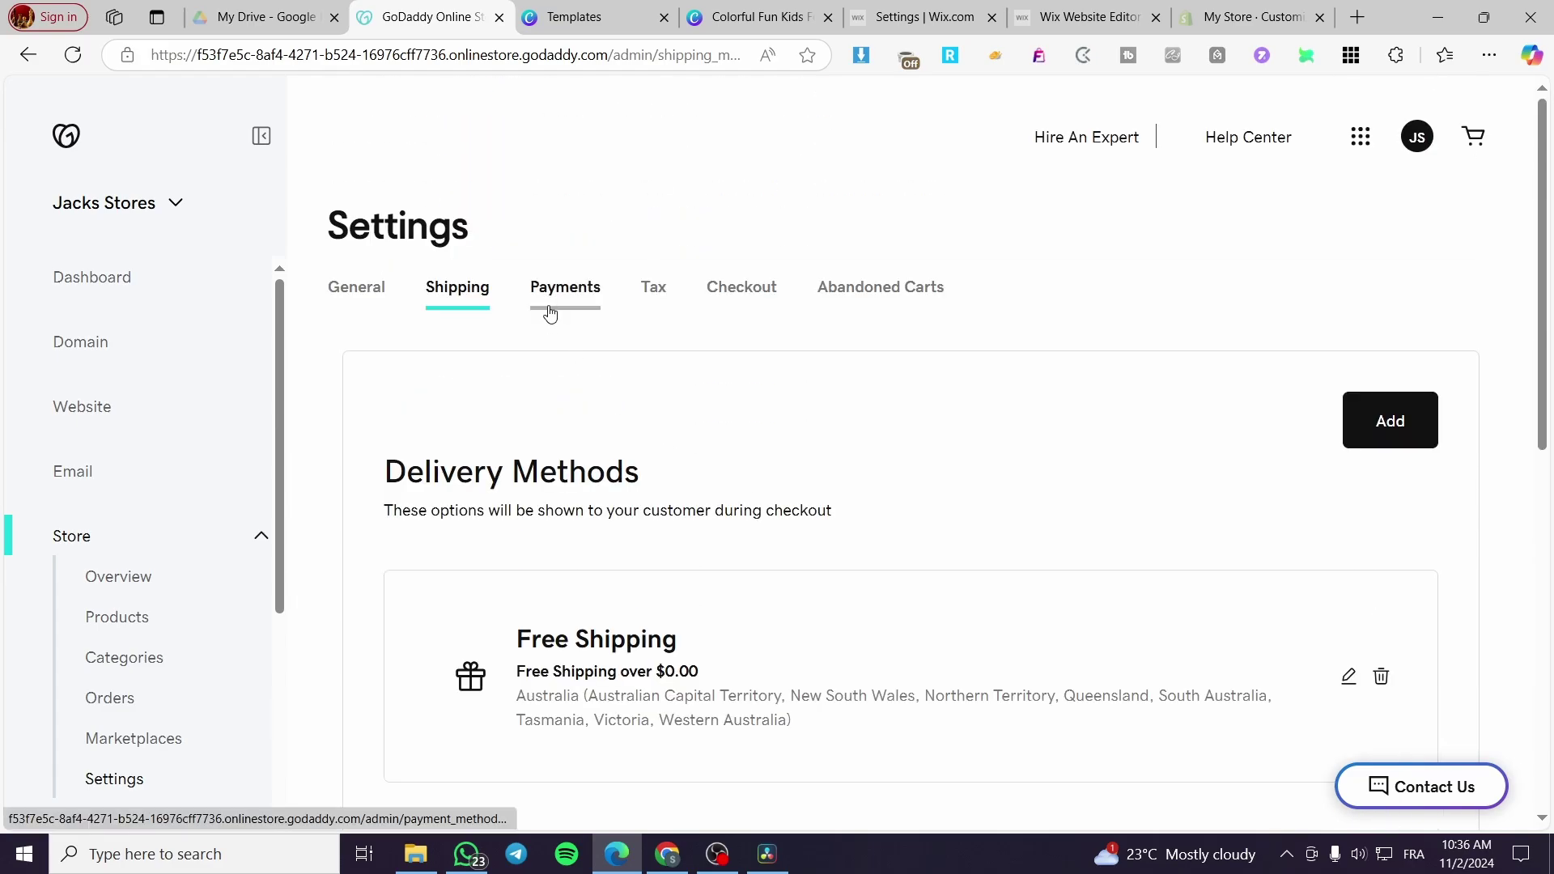
Step: Examine the store's payment options, covering card providers, PayPal and offline payments
click(550, 312)
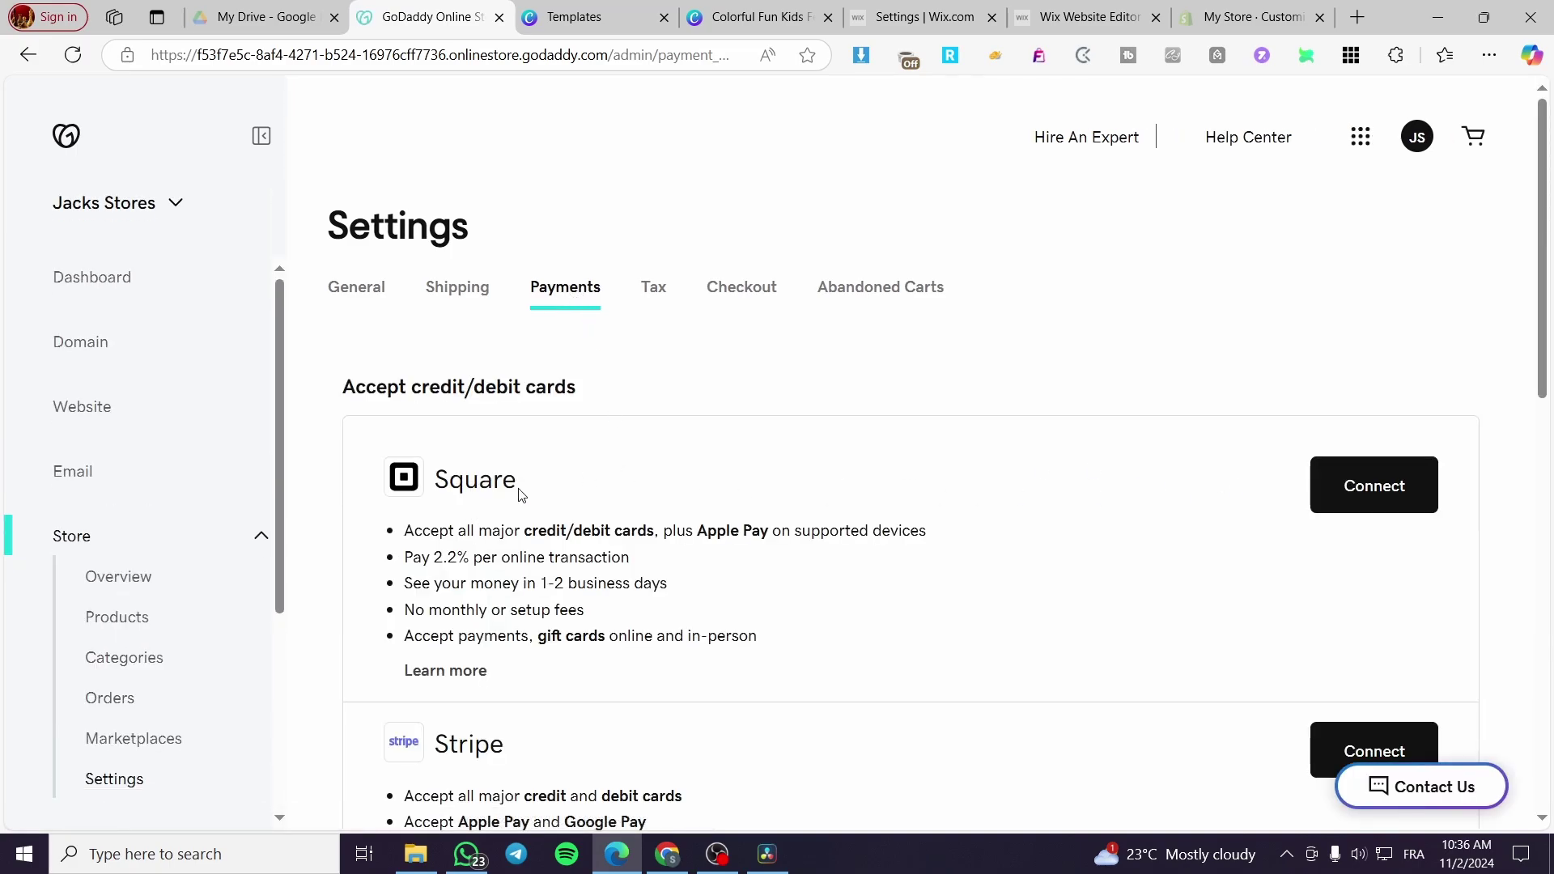
scroll(521, 497, down, 1)
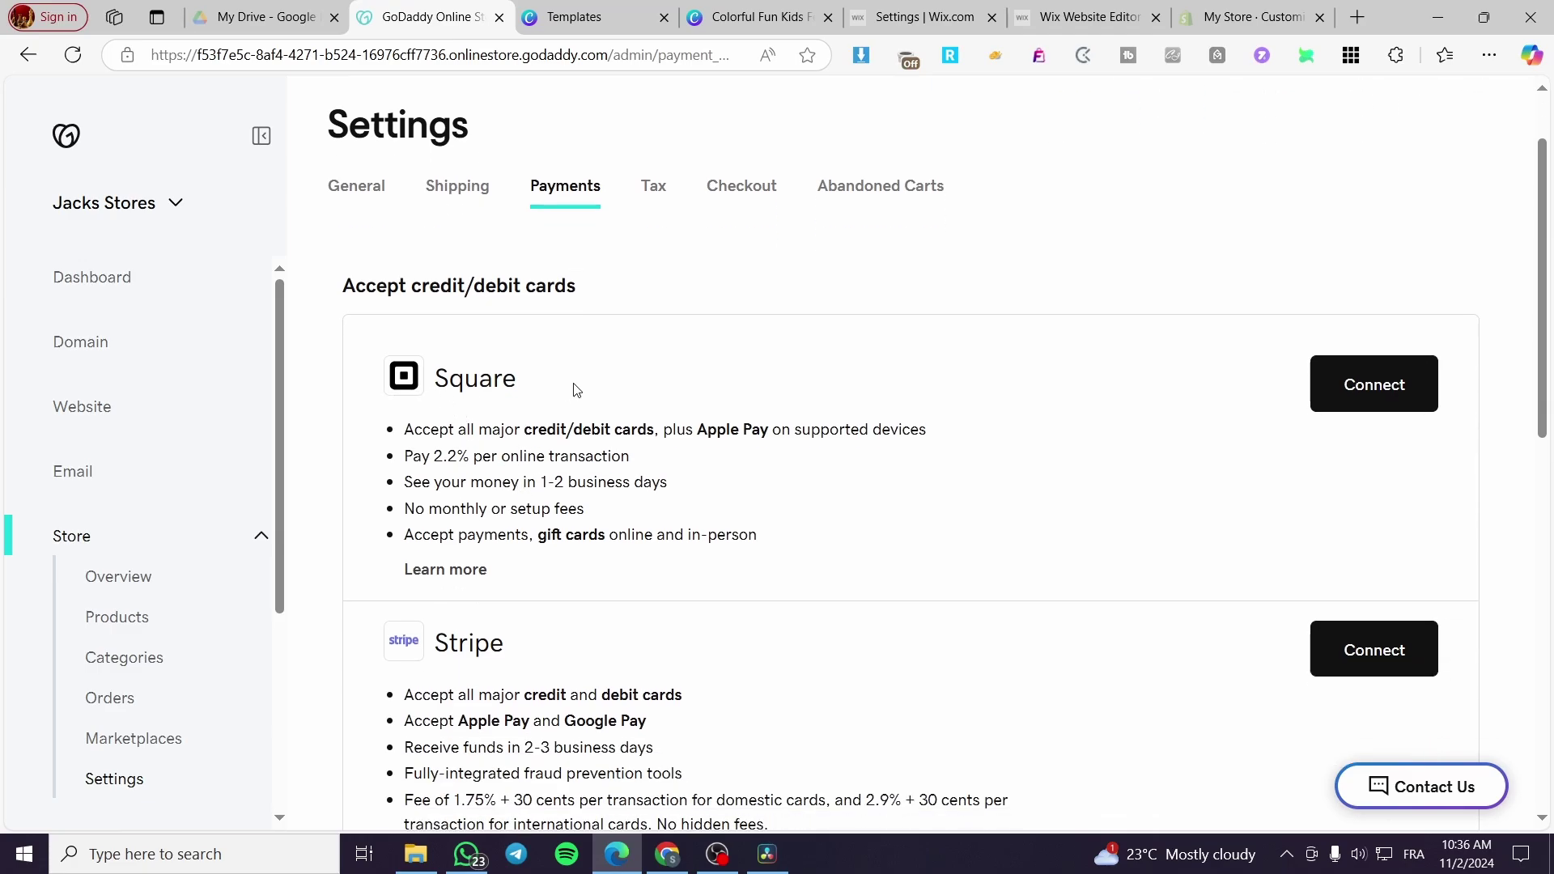
scroll(576, 391, down, 3)
scroll(709, 392, down, 3)
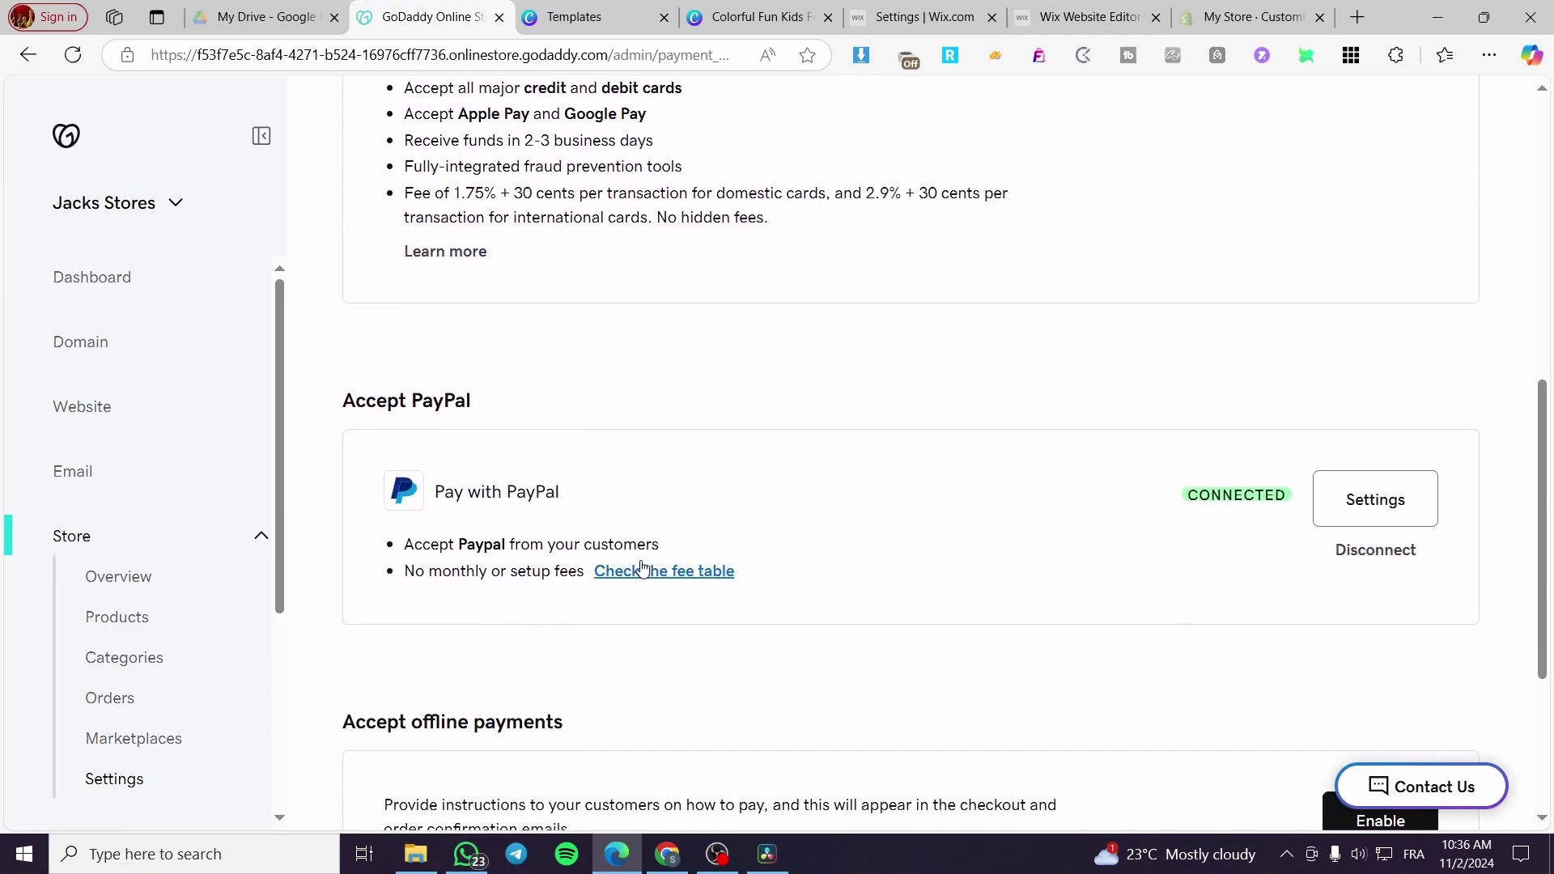
scroll(648, 567, down, 3)
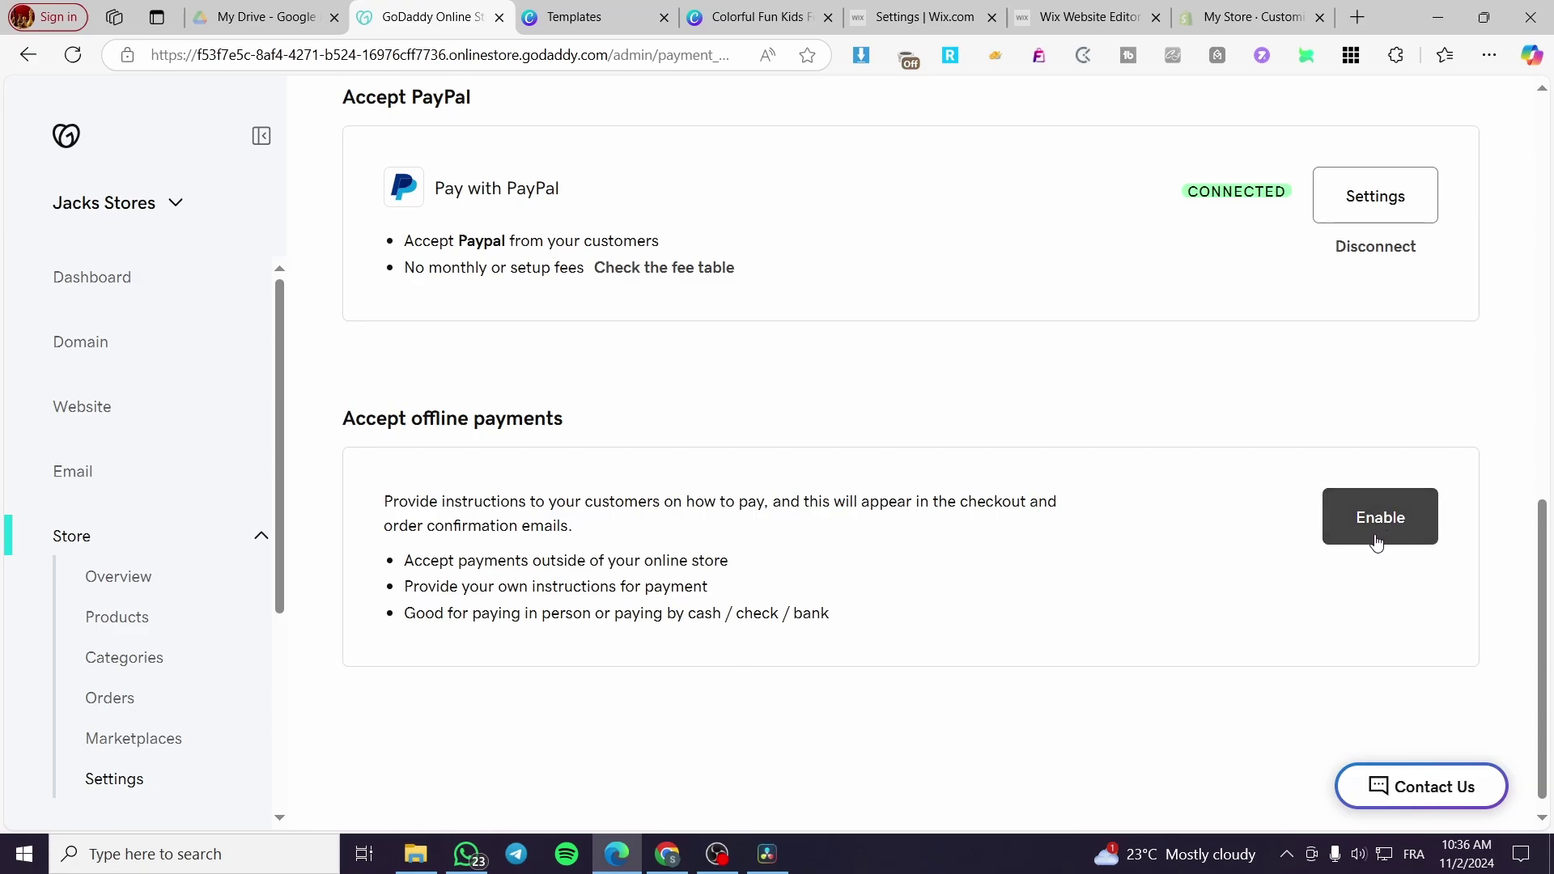
right_click(1316, 571)
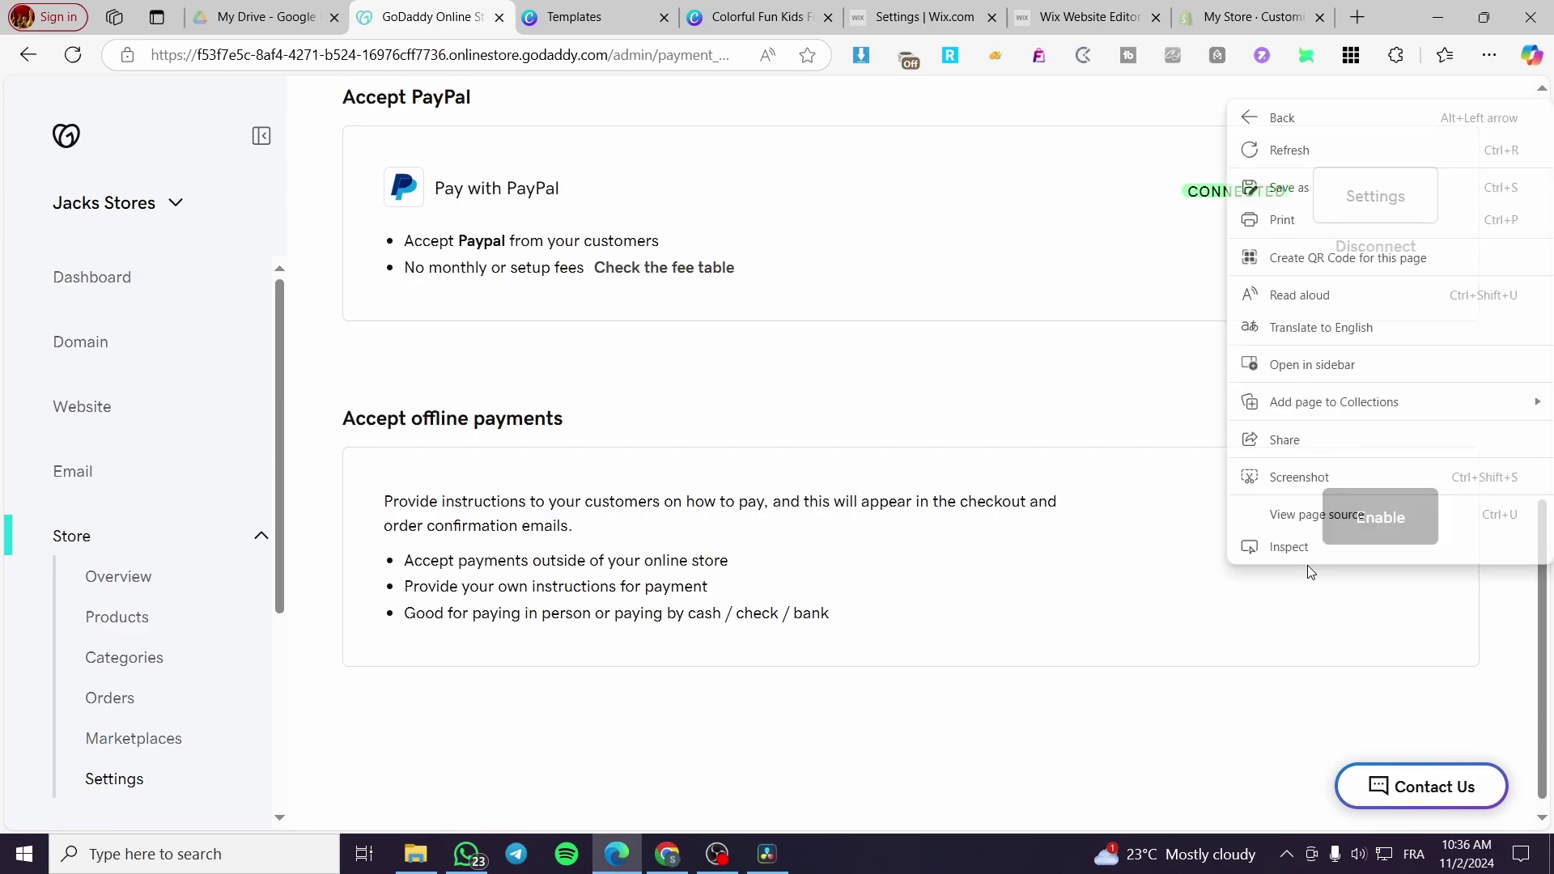
click(1155, 637)
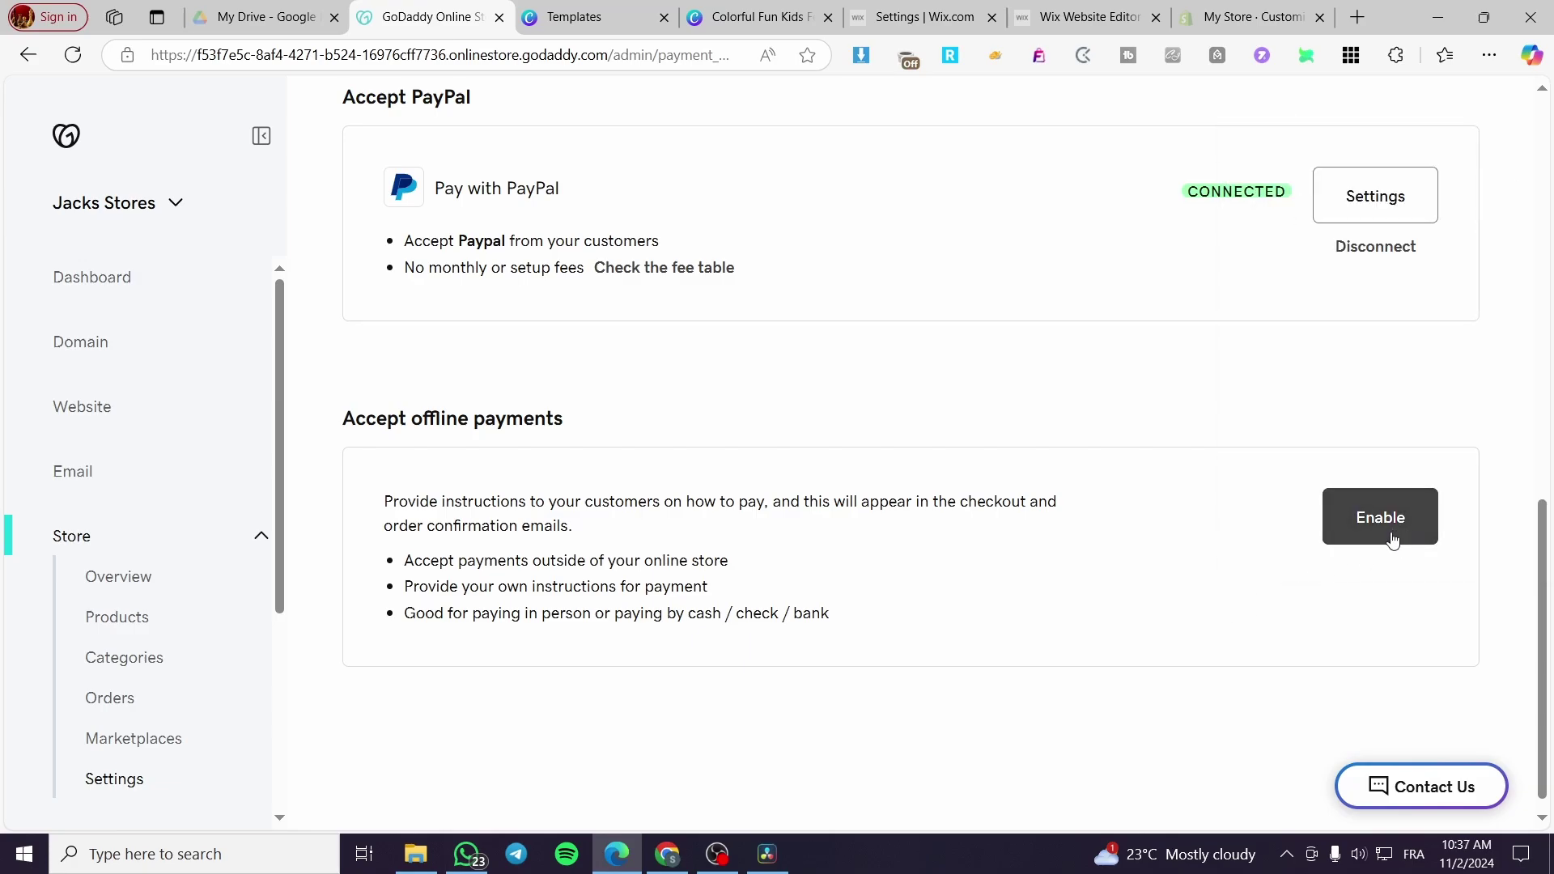
scroll(1252, 572, up, 10)
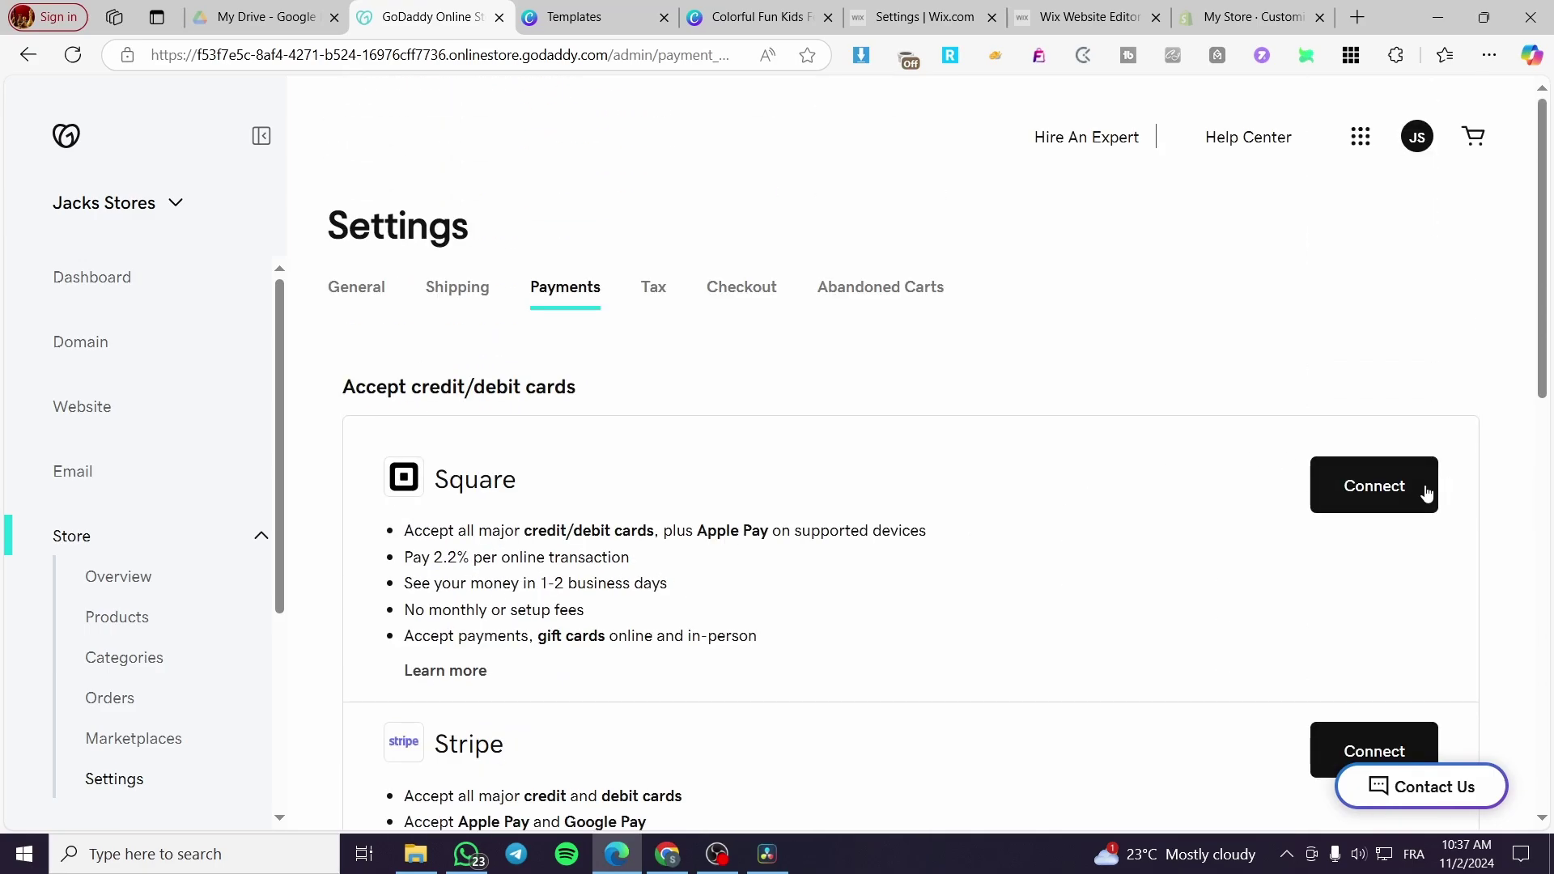
Step: Connect Square as the store's credit and debit card payment provider
click(1374, 497)
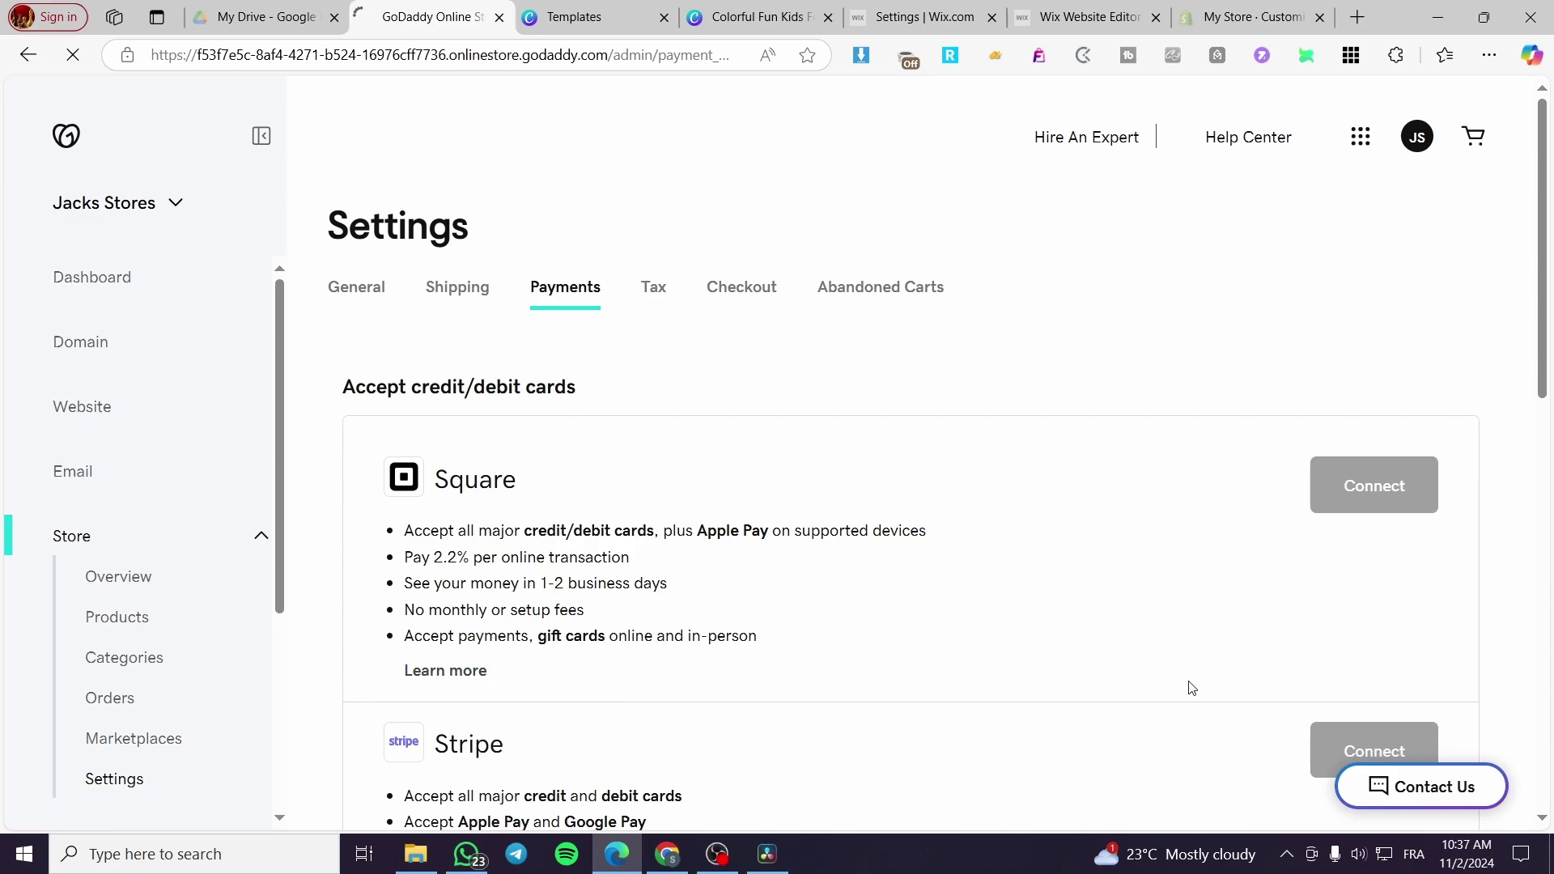
scroll(1192, 687, down, 4)
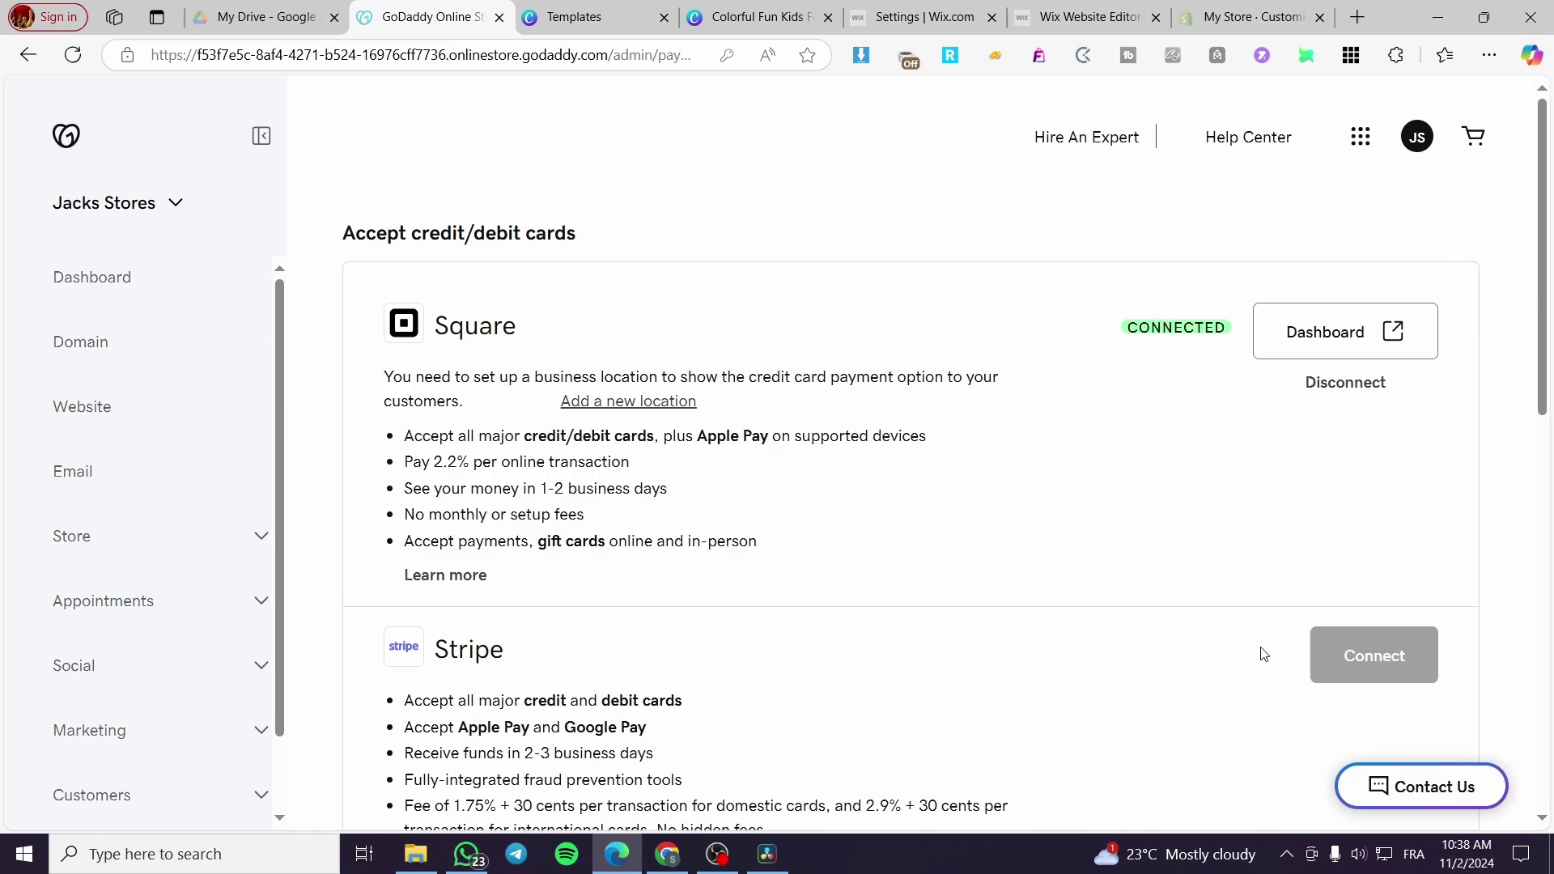
mouse_move(1425, 656)
scroll(1449, 531, down, 3)
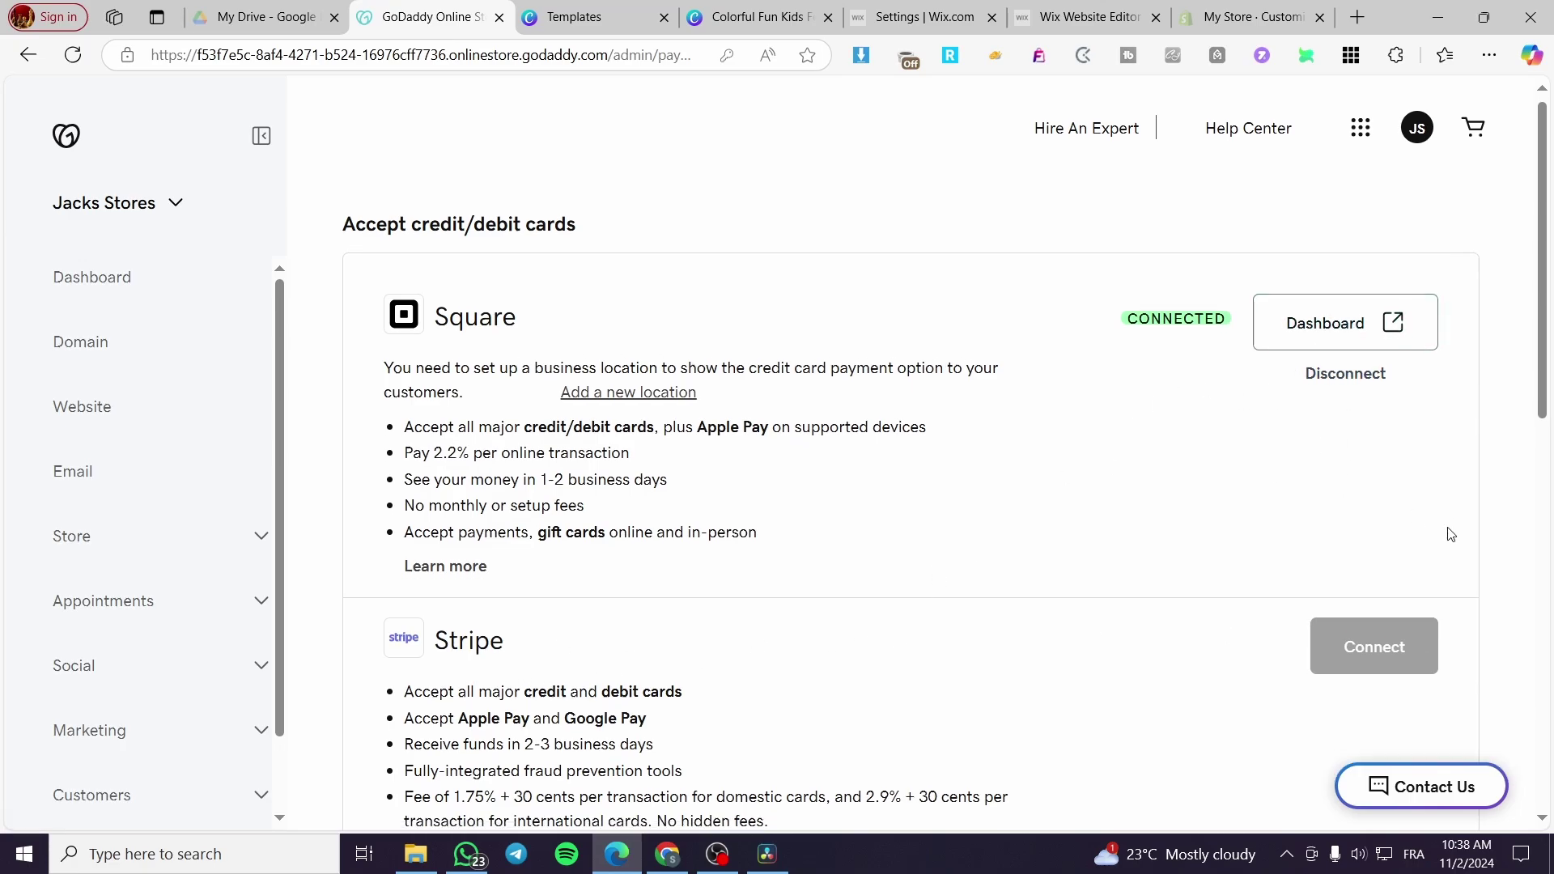
scroll(1027, 458, up, 3)
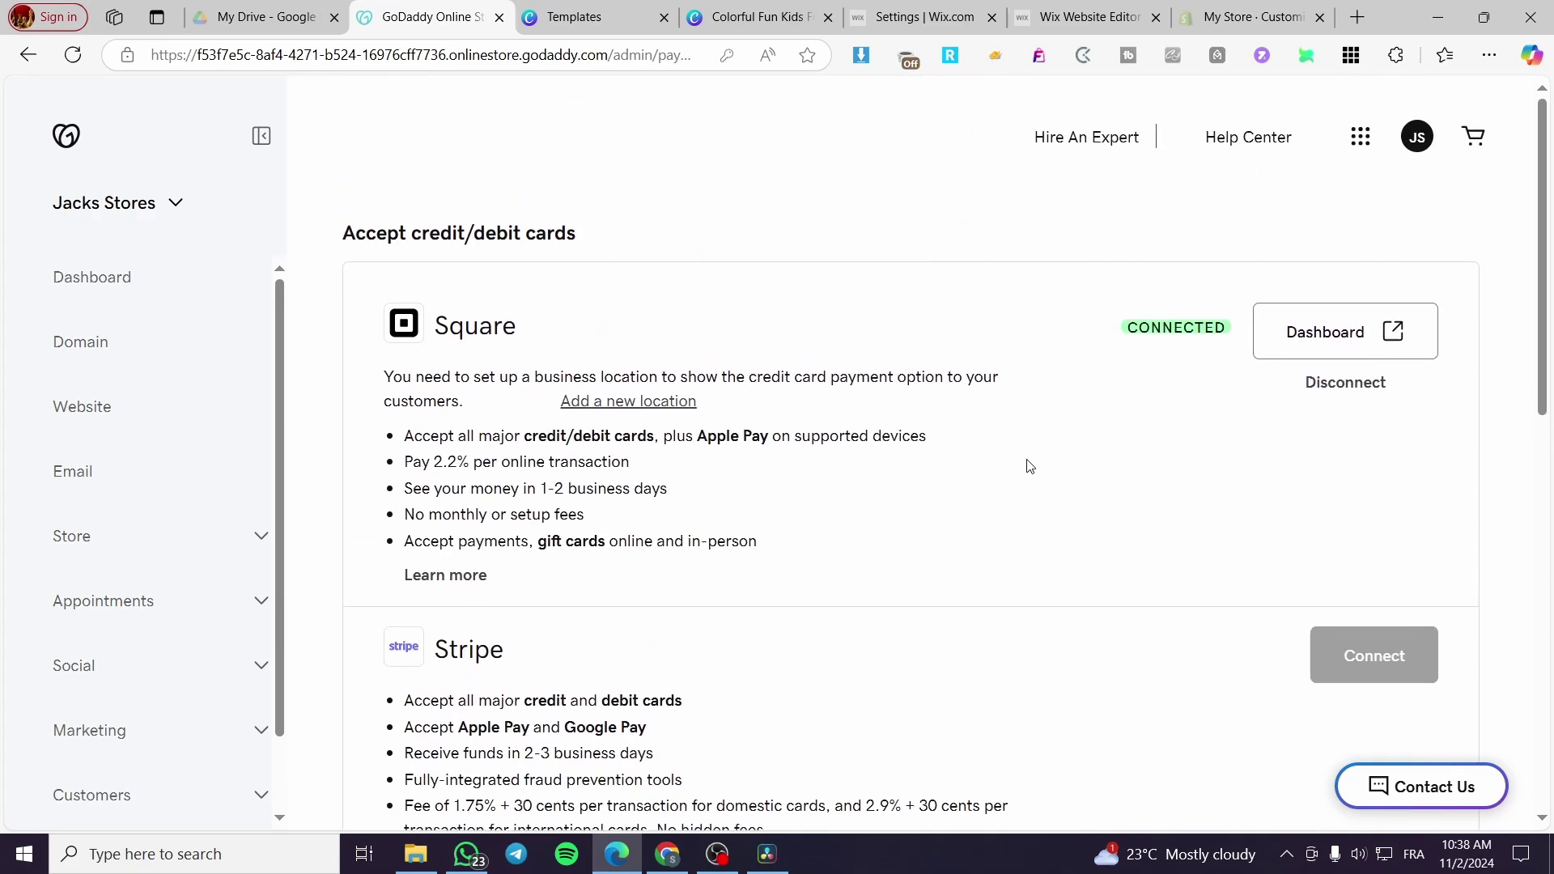
Step: Start enabling offline payments and enter "COD ( Cash On Delivery)" as the payment title shown to customers
scroll(1021, 472, down, 1)
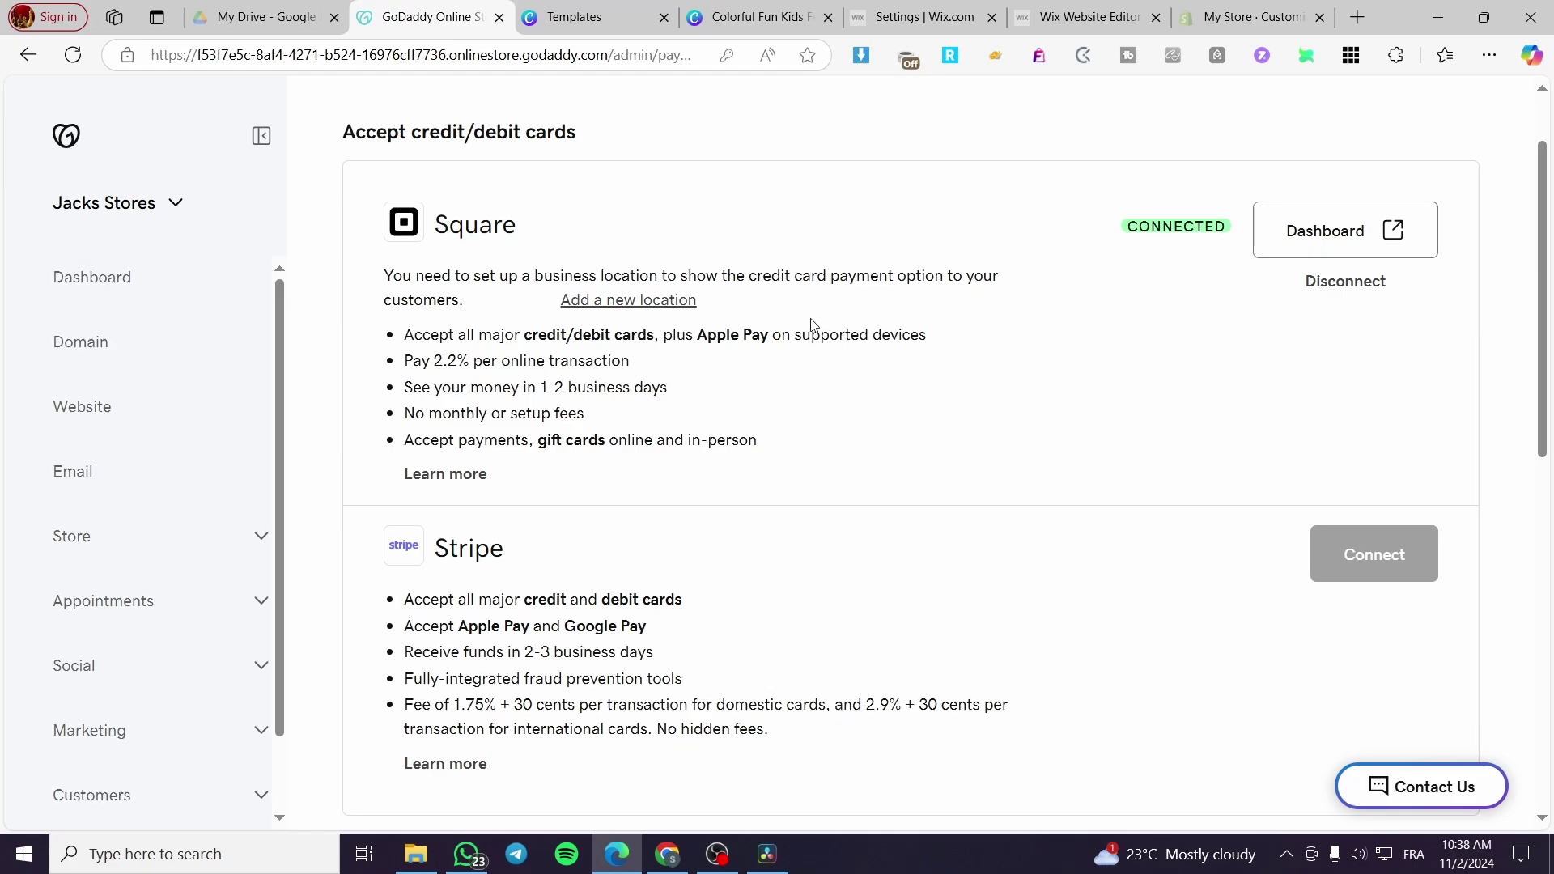
scroll(815, 323, down, 3)
scroll(822, 462, down, 2)
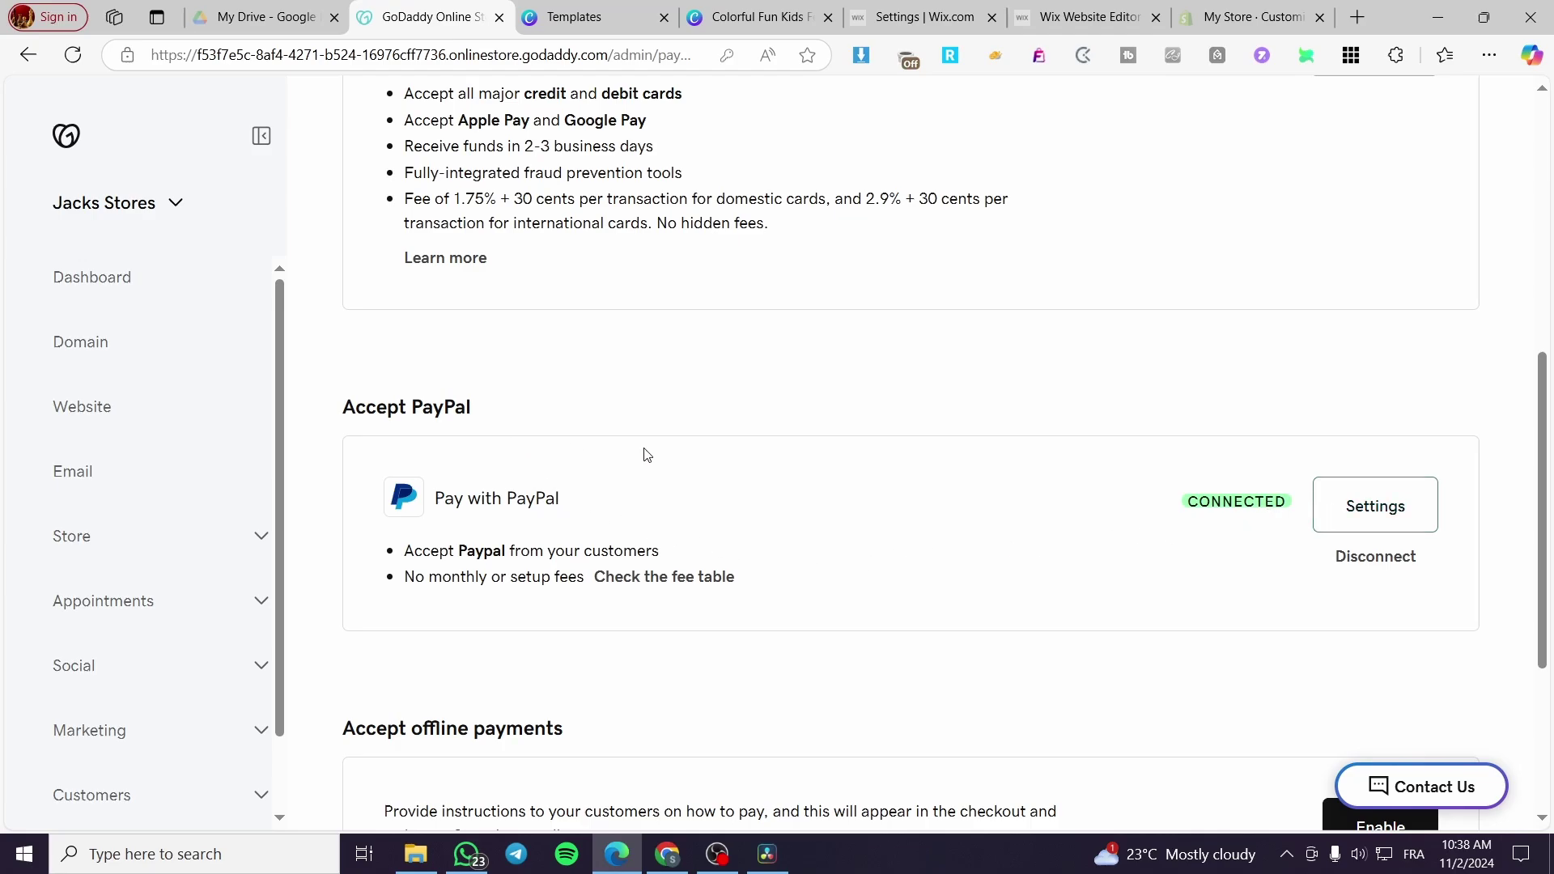
scroll(1163, 539, down, 2)
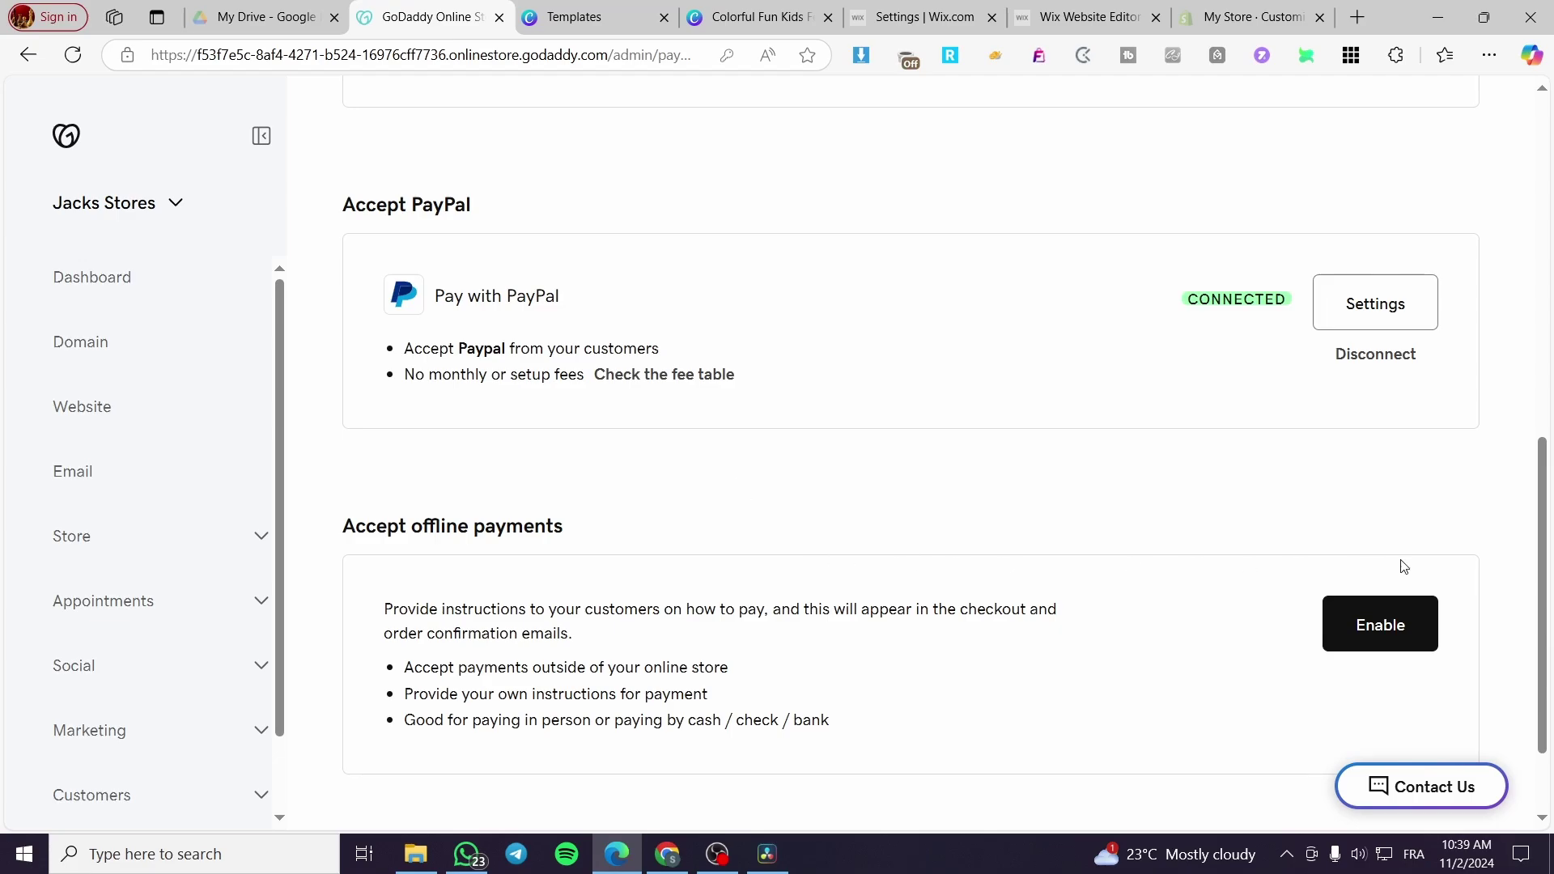
click(1387, 625)
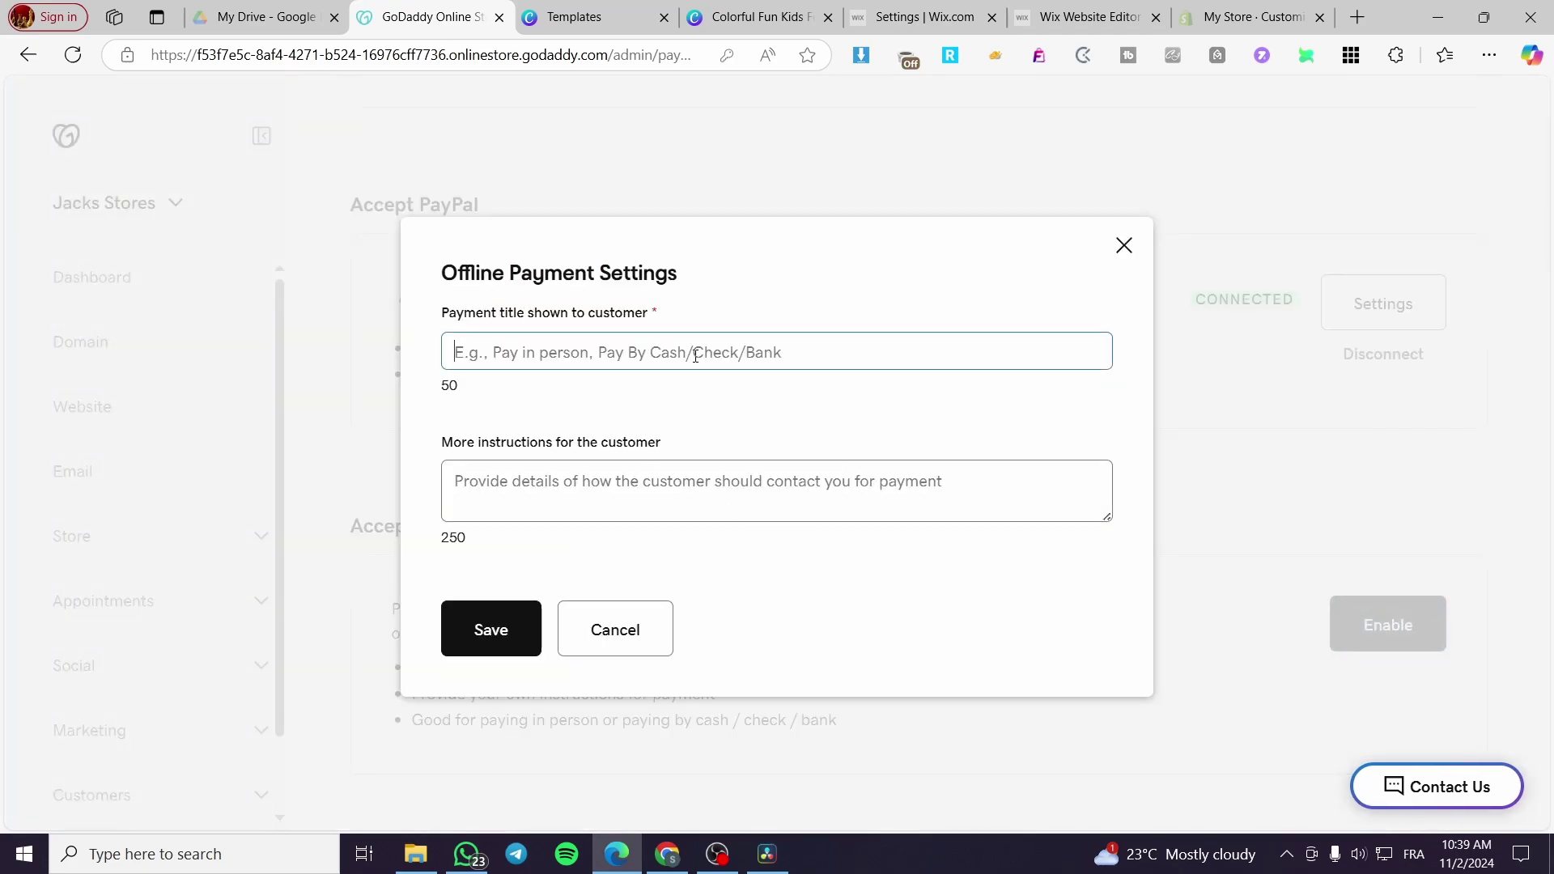
text(COD)
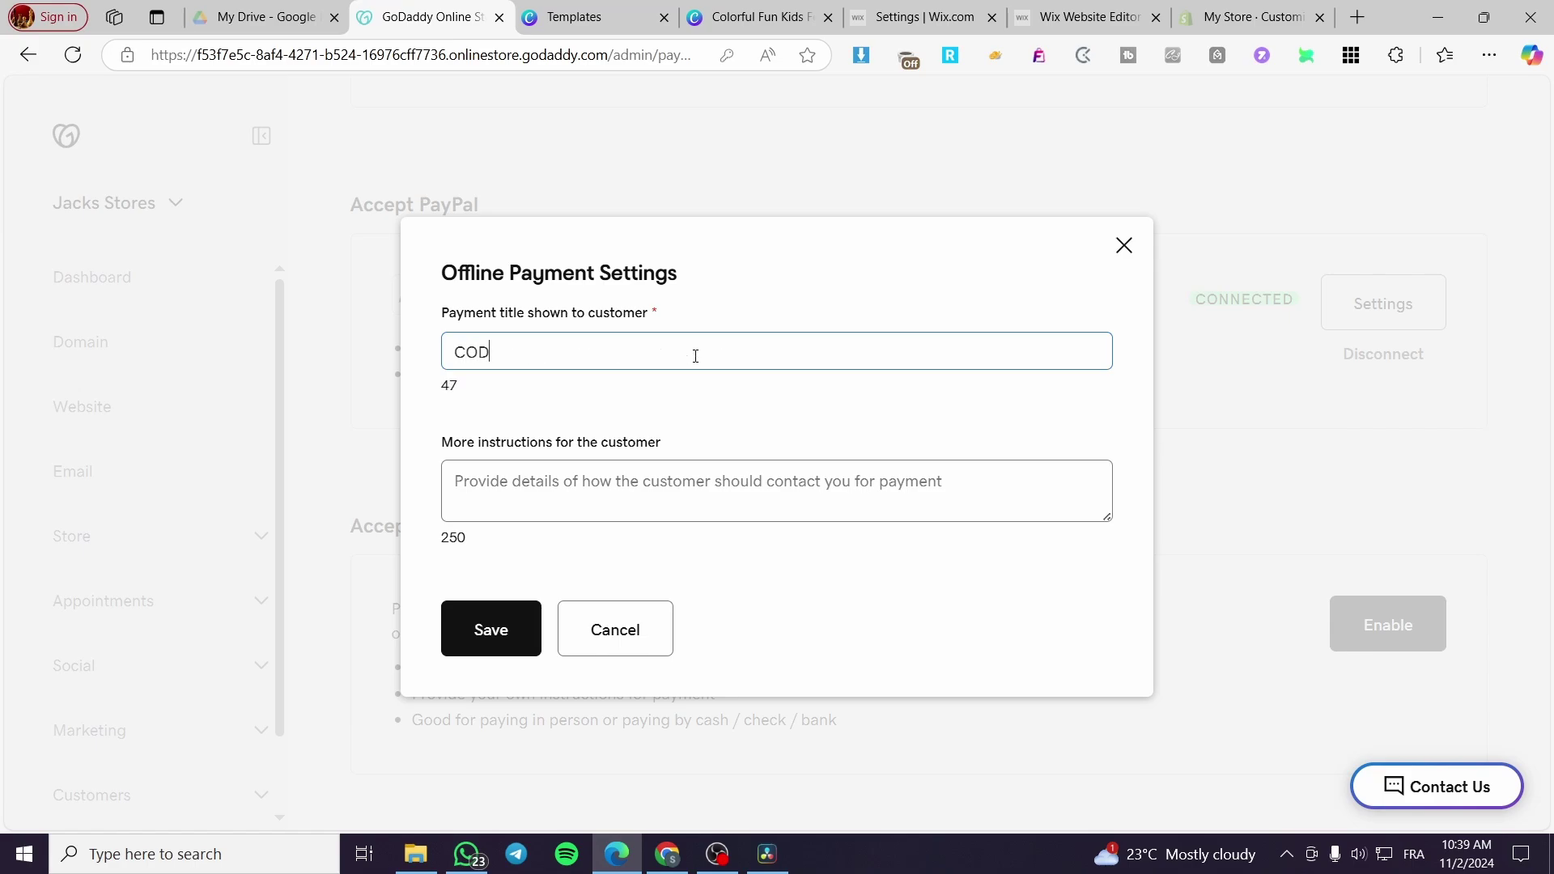
text( ( C)
text(ash )
text(On Dema)
text(n)
key(BackSpace)
key(BackSpace)
key(BackSpace)
key(BackSpace)
text(elivery)
Step: Copy the payment title into the customer instructions, save the offline payment settings and dismiss the notification
key(ctrl+a)
key(ctrl+c)
click(651, 500)
key(ctrl+v)
click(505, 627)
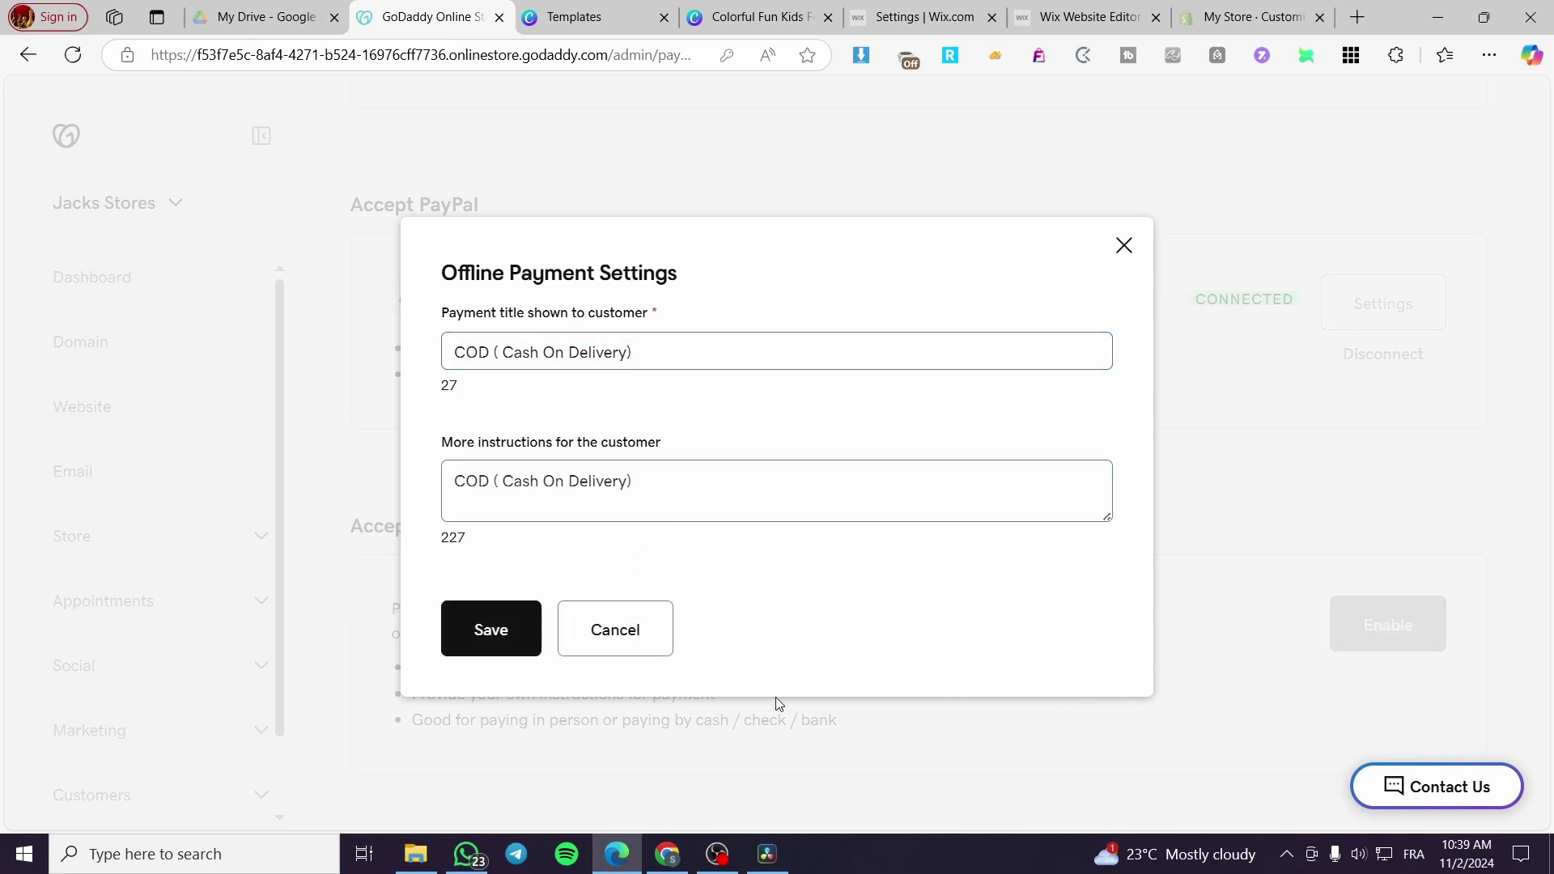
scroll(1446, 428, up, 3)
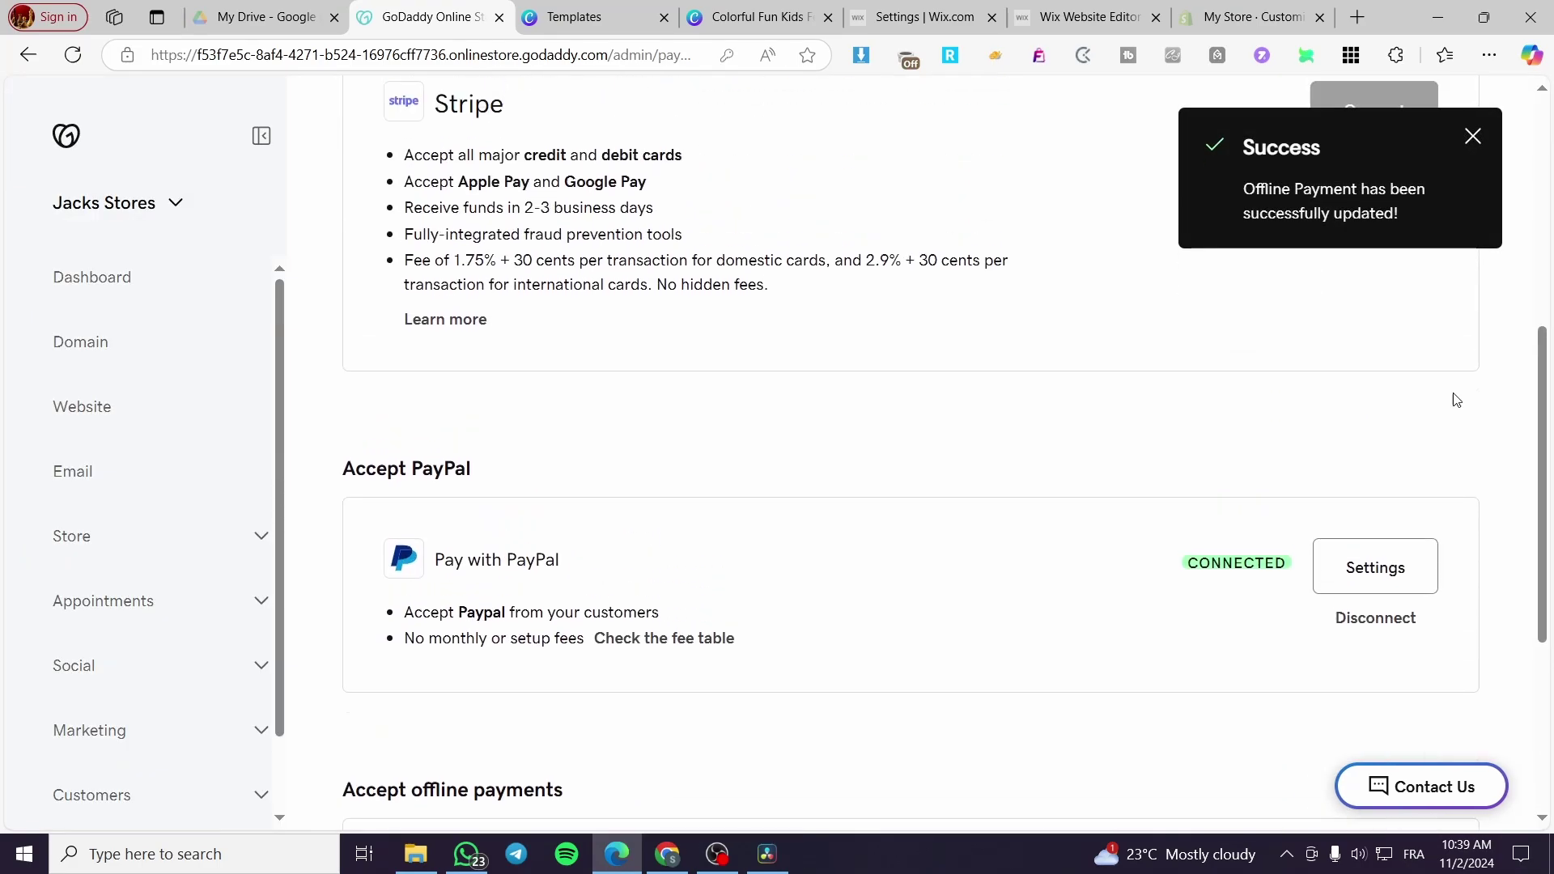
click(1474, 152)
Step: Review the connection status of Square, Stripe, PayPal and offline payments on the payments page
scroll(1295, 615, down, 5)
scroll(1247, 575, up, 5)
scroll(1239, 599, up, 2)
scroll(1228, 632, down, 5)
scroll(1263, 559, up, 1)
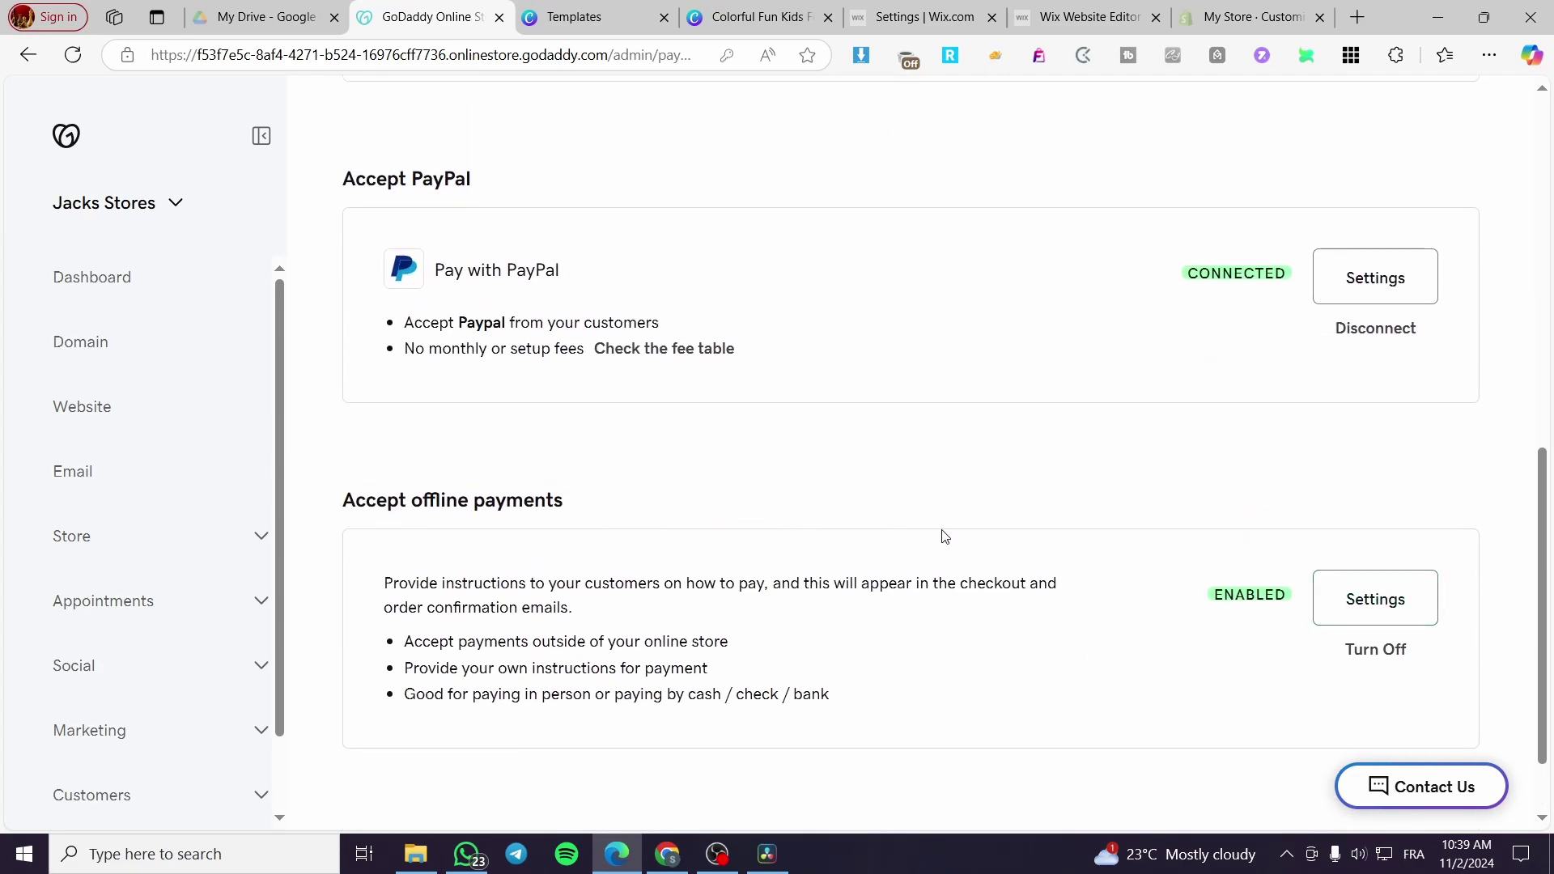
scroll(933, 536, up, 3)
scroll(878, 596, up, 2)
scroll(1114, 697, up, 5)
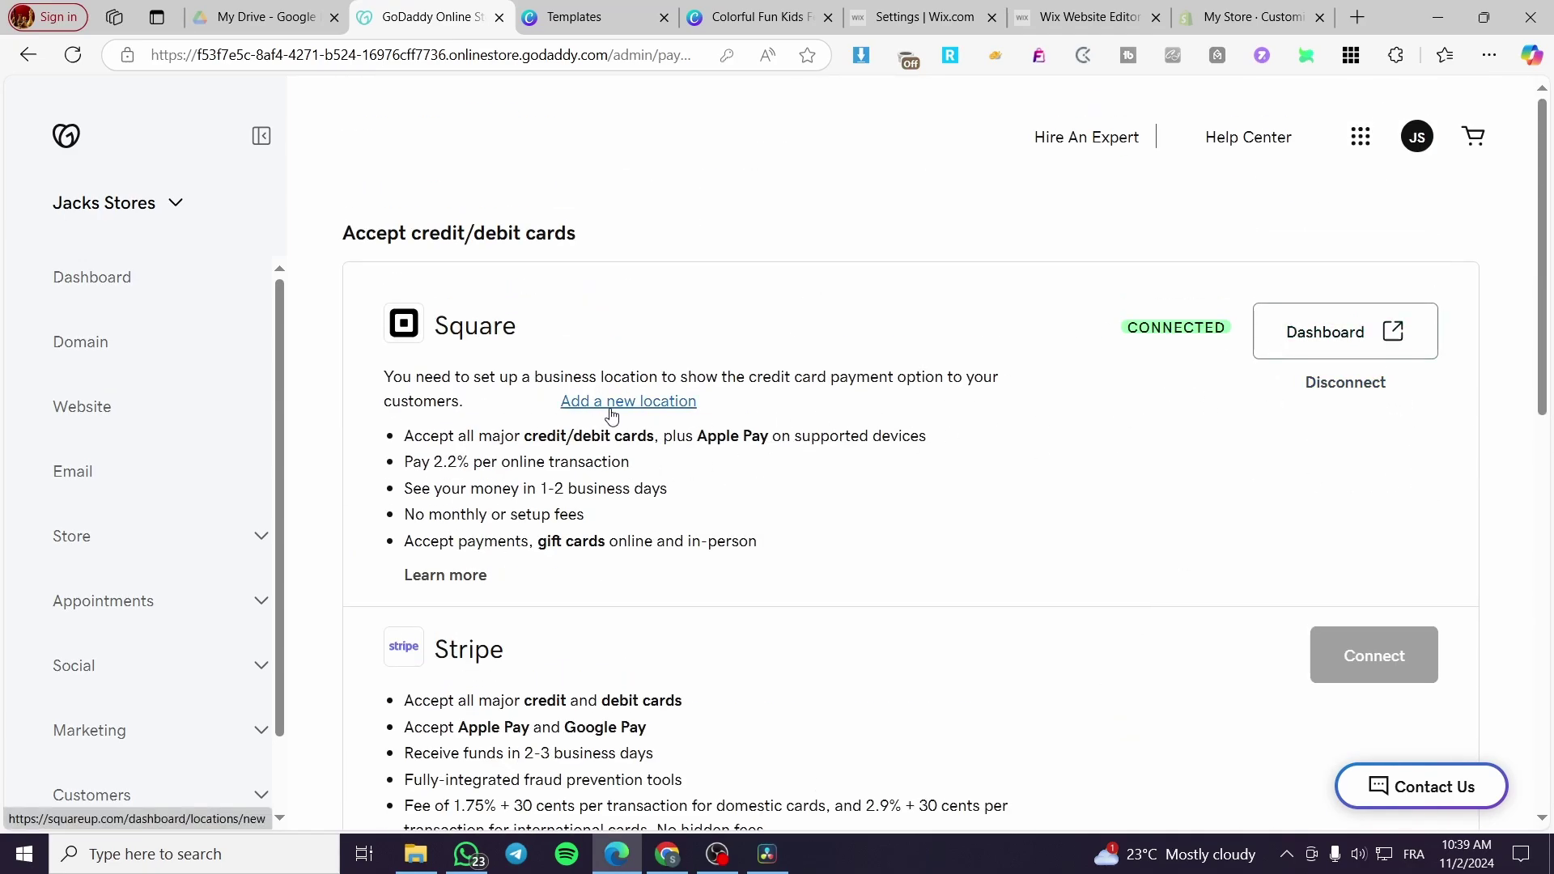
scroll(1061, 455, down, 4)
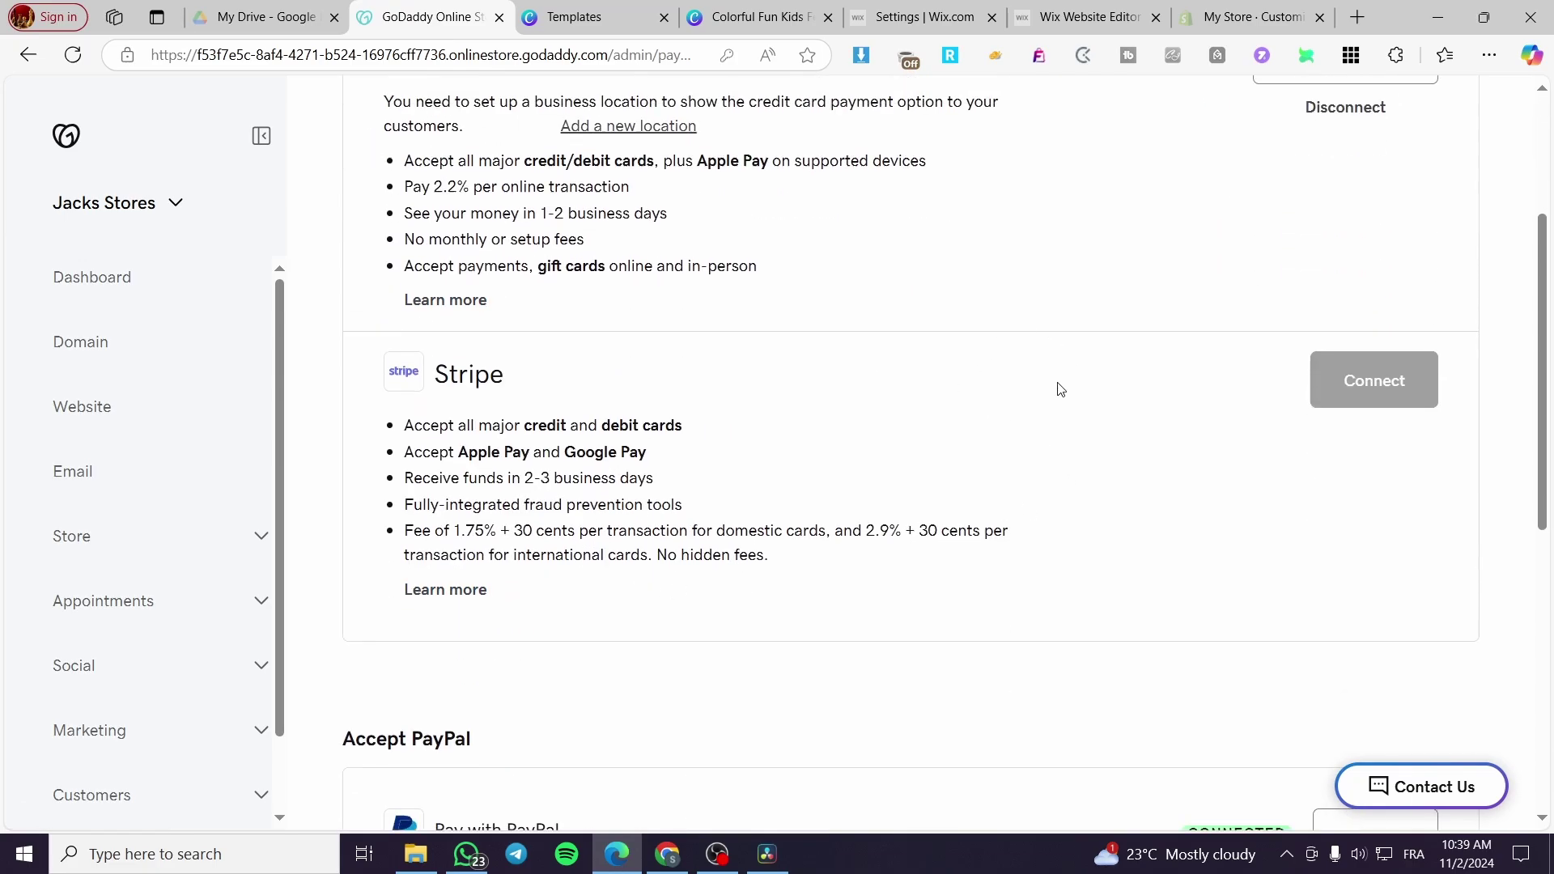
scroll(767, 467, up, 2)
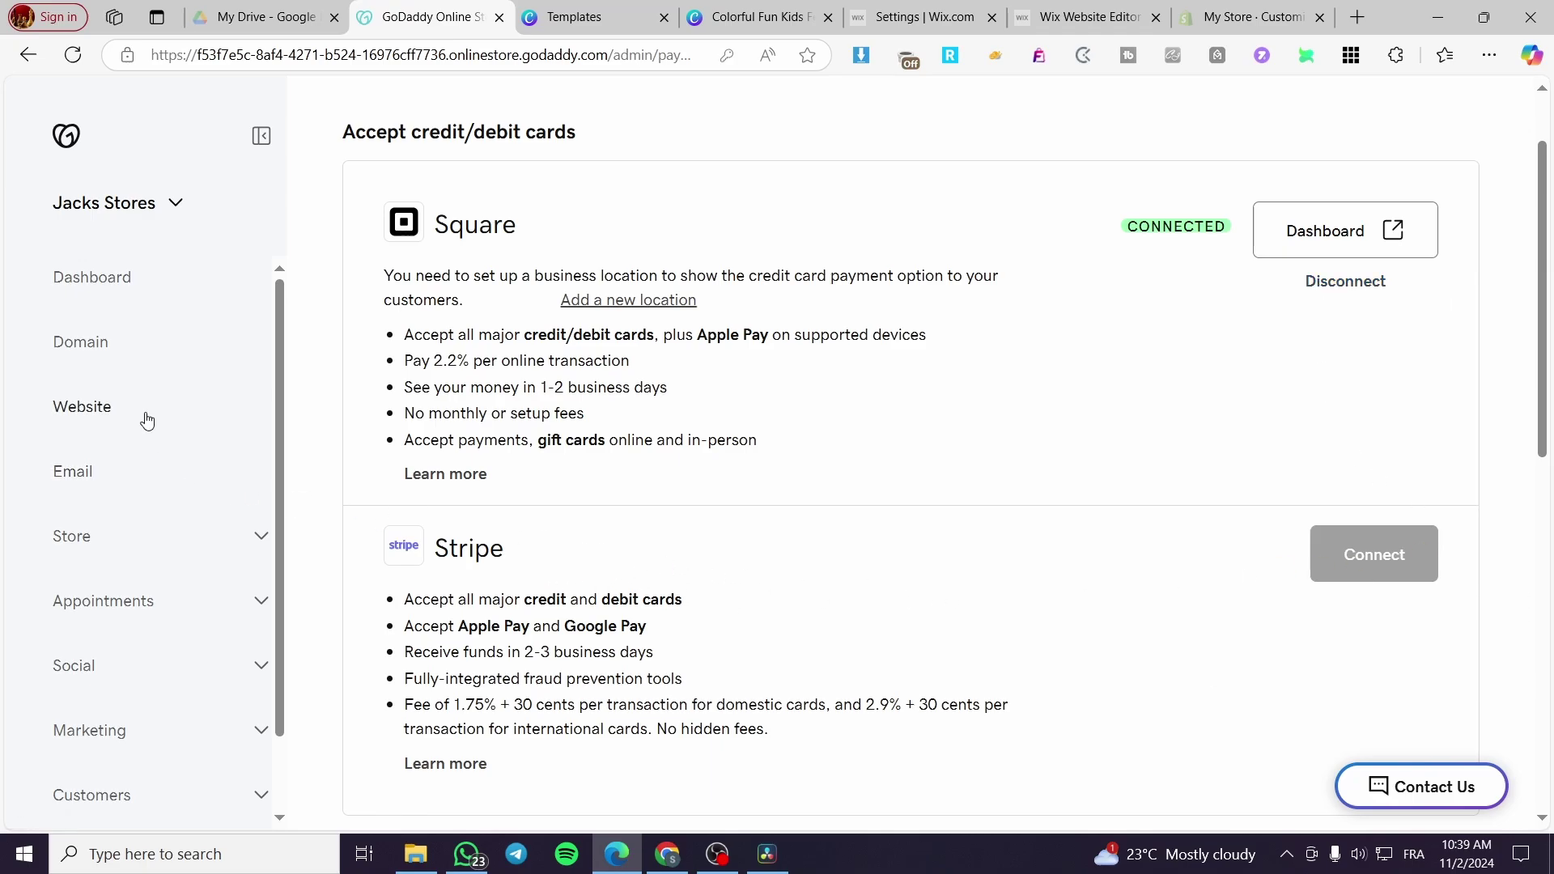
Step: Open the store settings, dismissing the payment notification, and examine the options for manually adding sales taxes
click(163, 544)
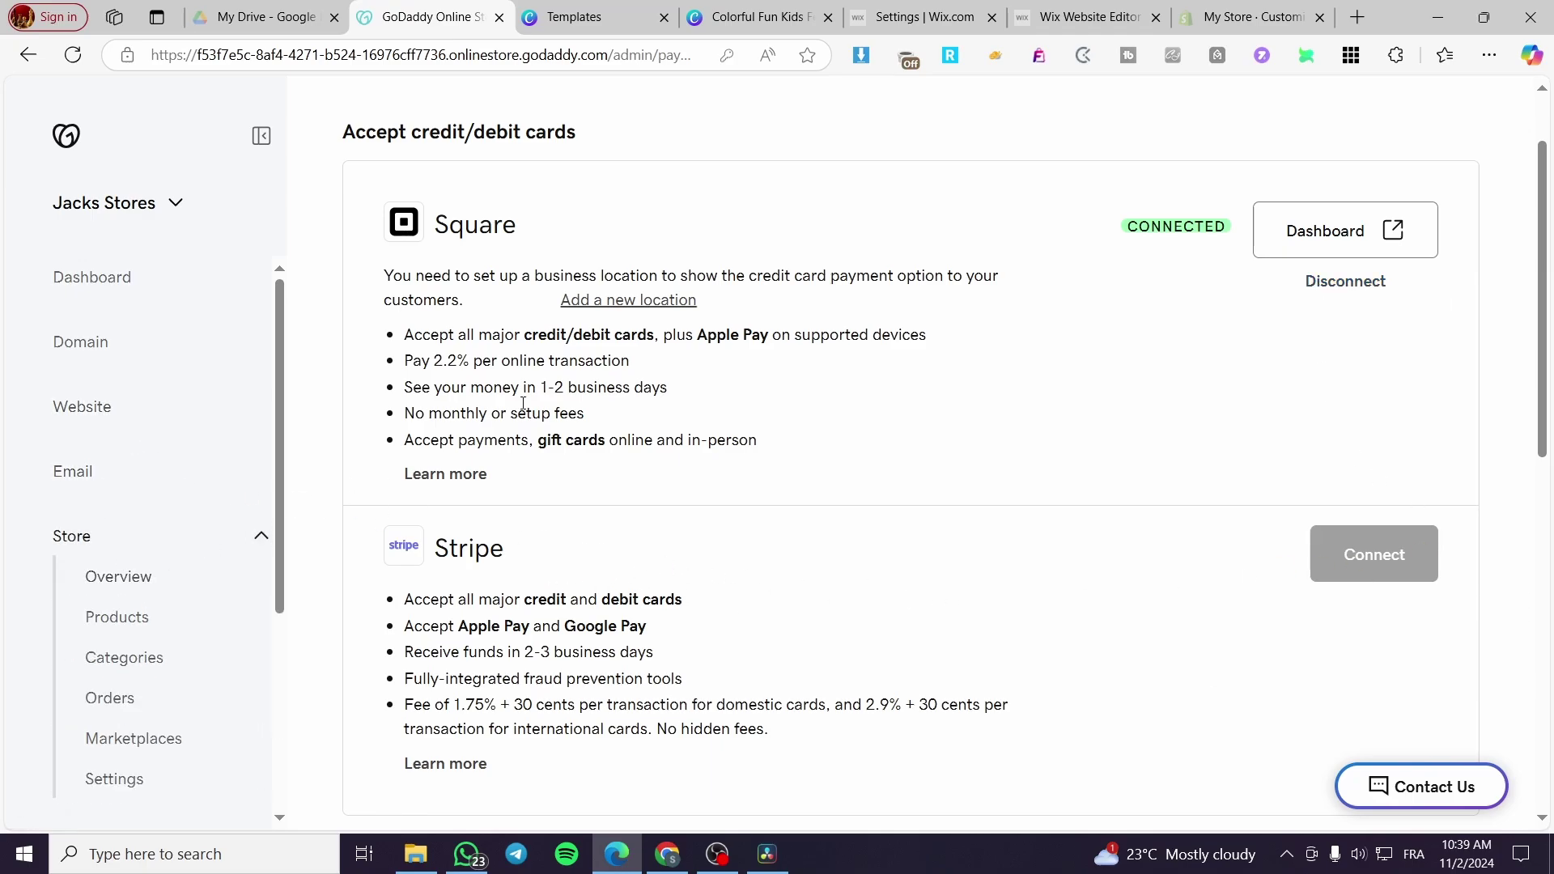
scroll(792, 560, up, 2)
click(85, 538)
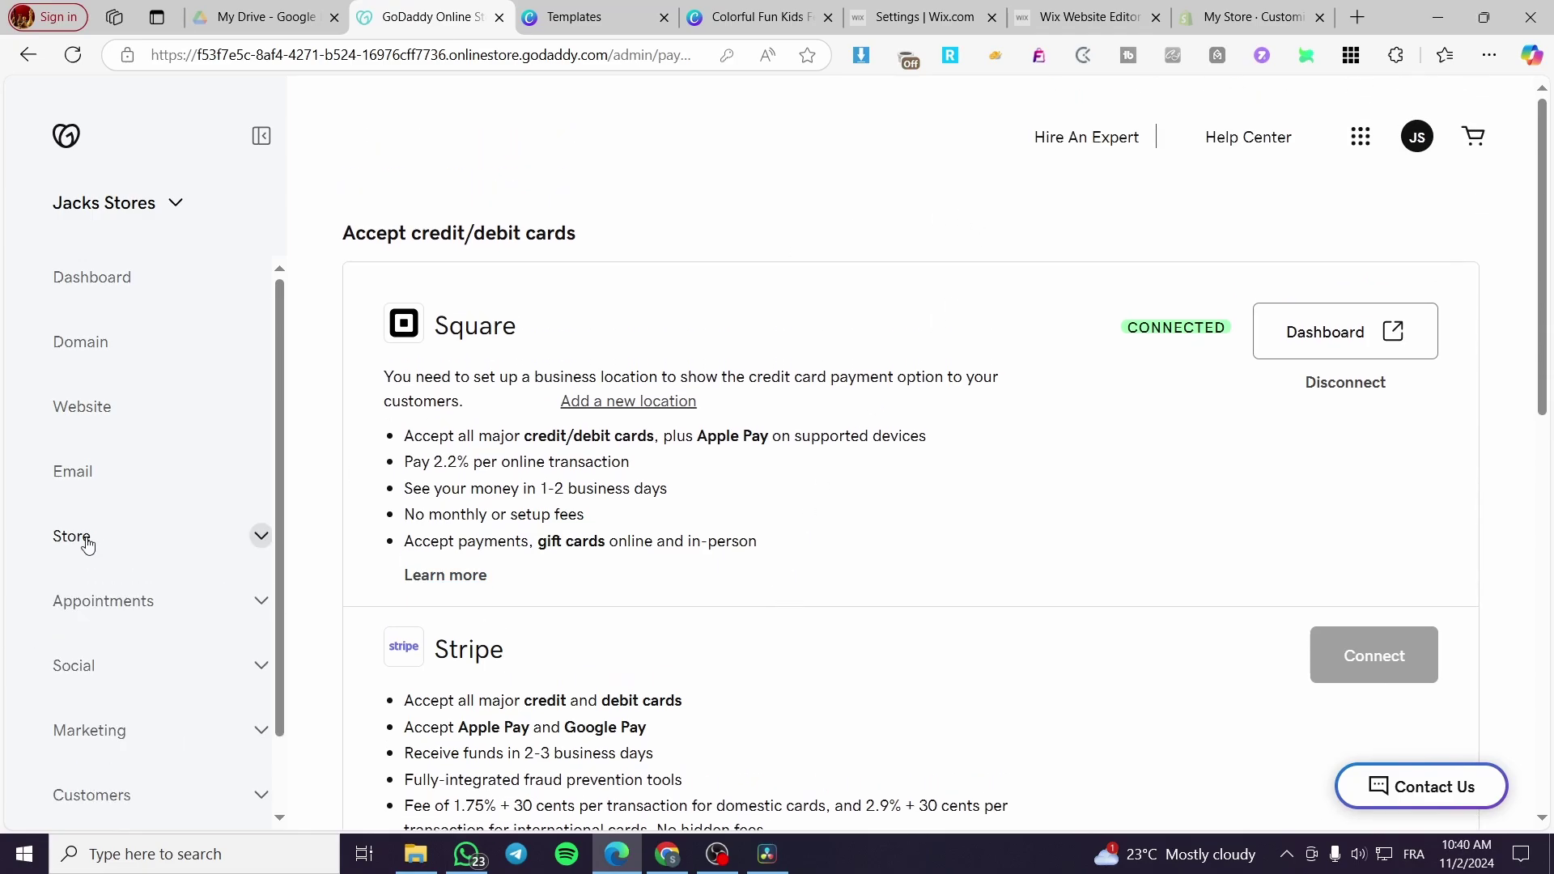
click(122, 536)
click(126, 779)
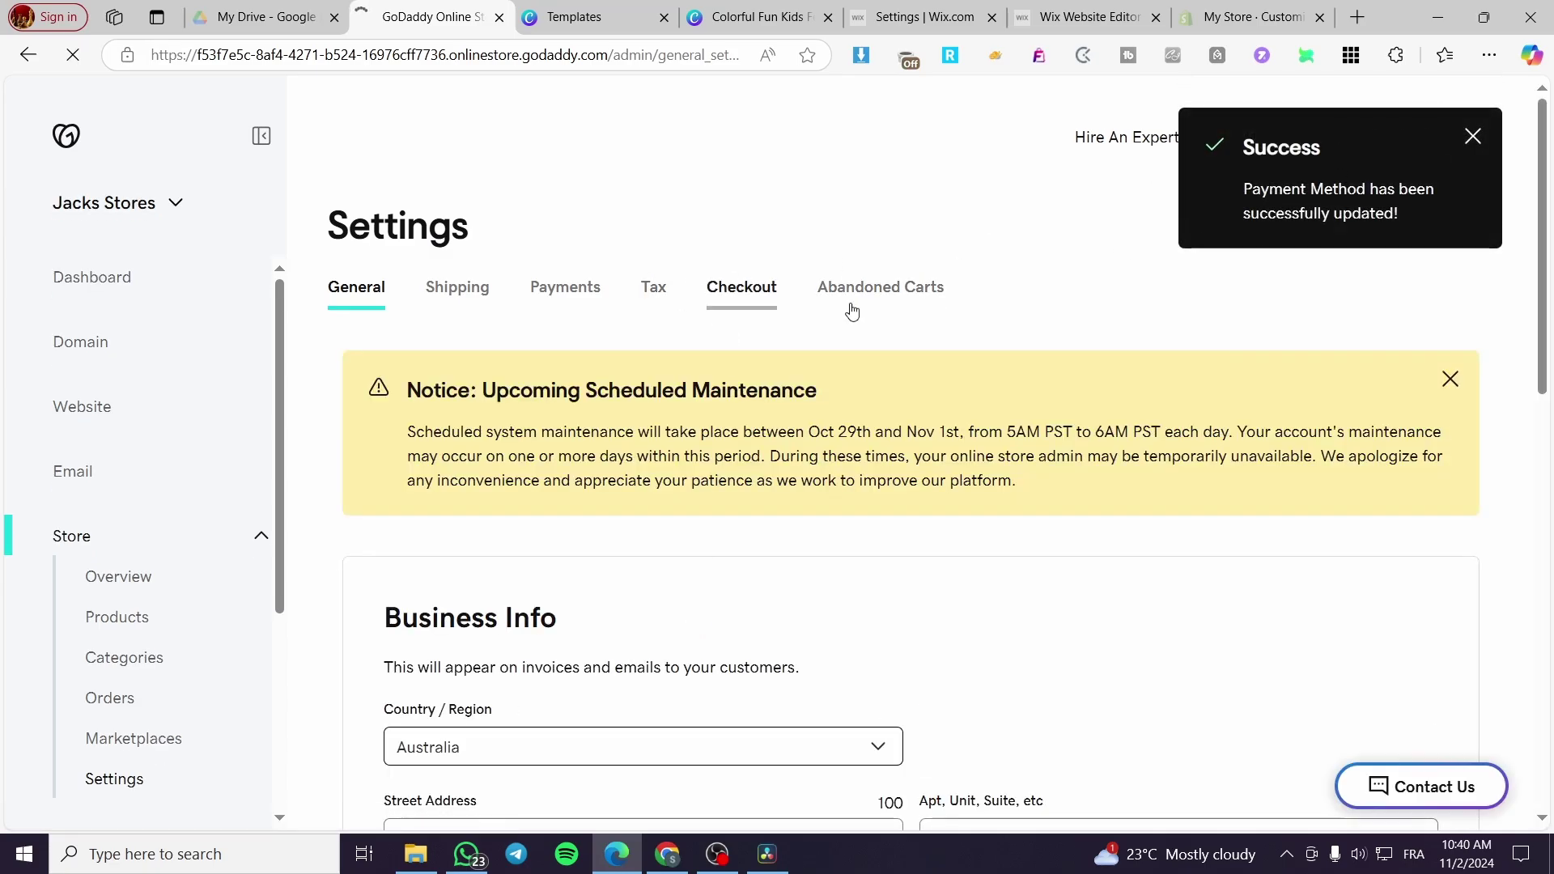
click(1472, 136)
click(652, 288)
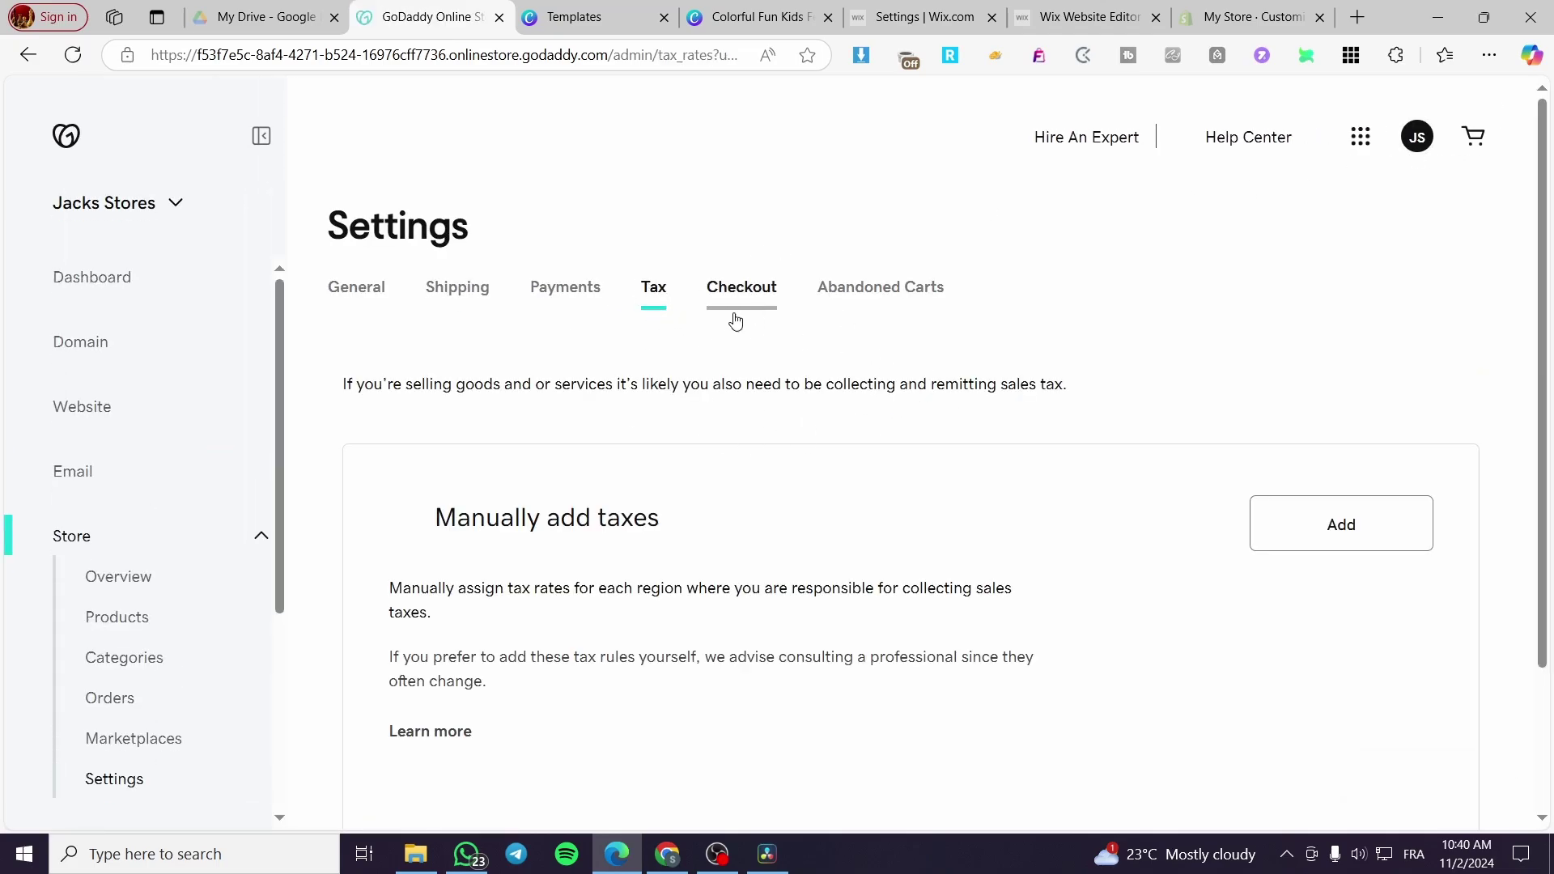
scroll(548, 547, down, 1)
scroll(585, 531, down, 1)
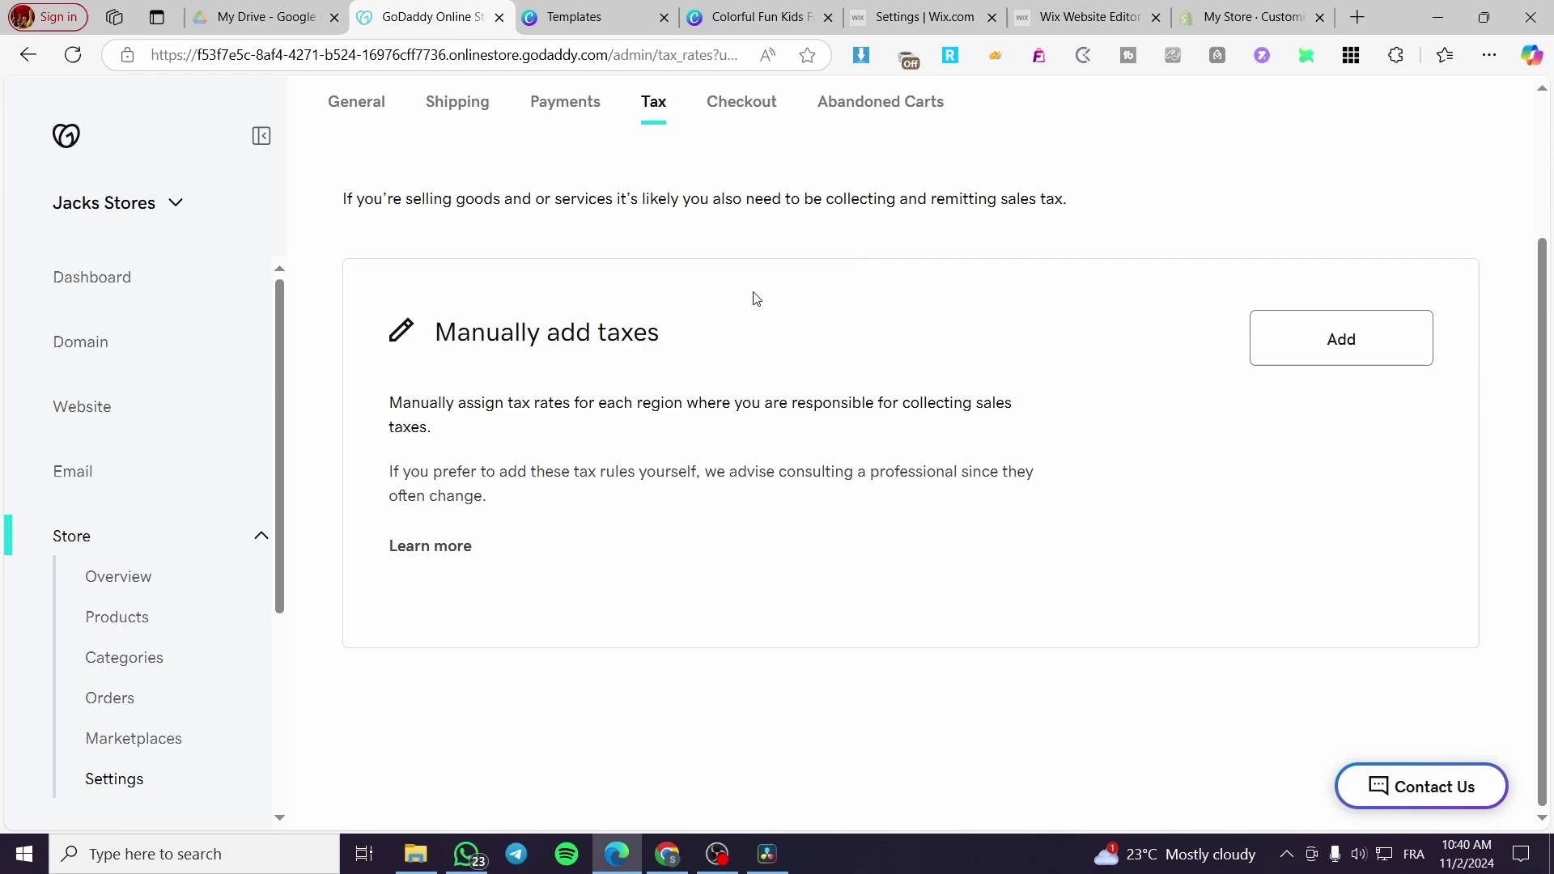
scroll(752, 305, up, 2)
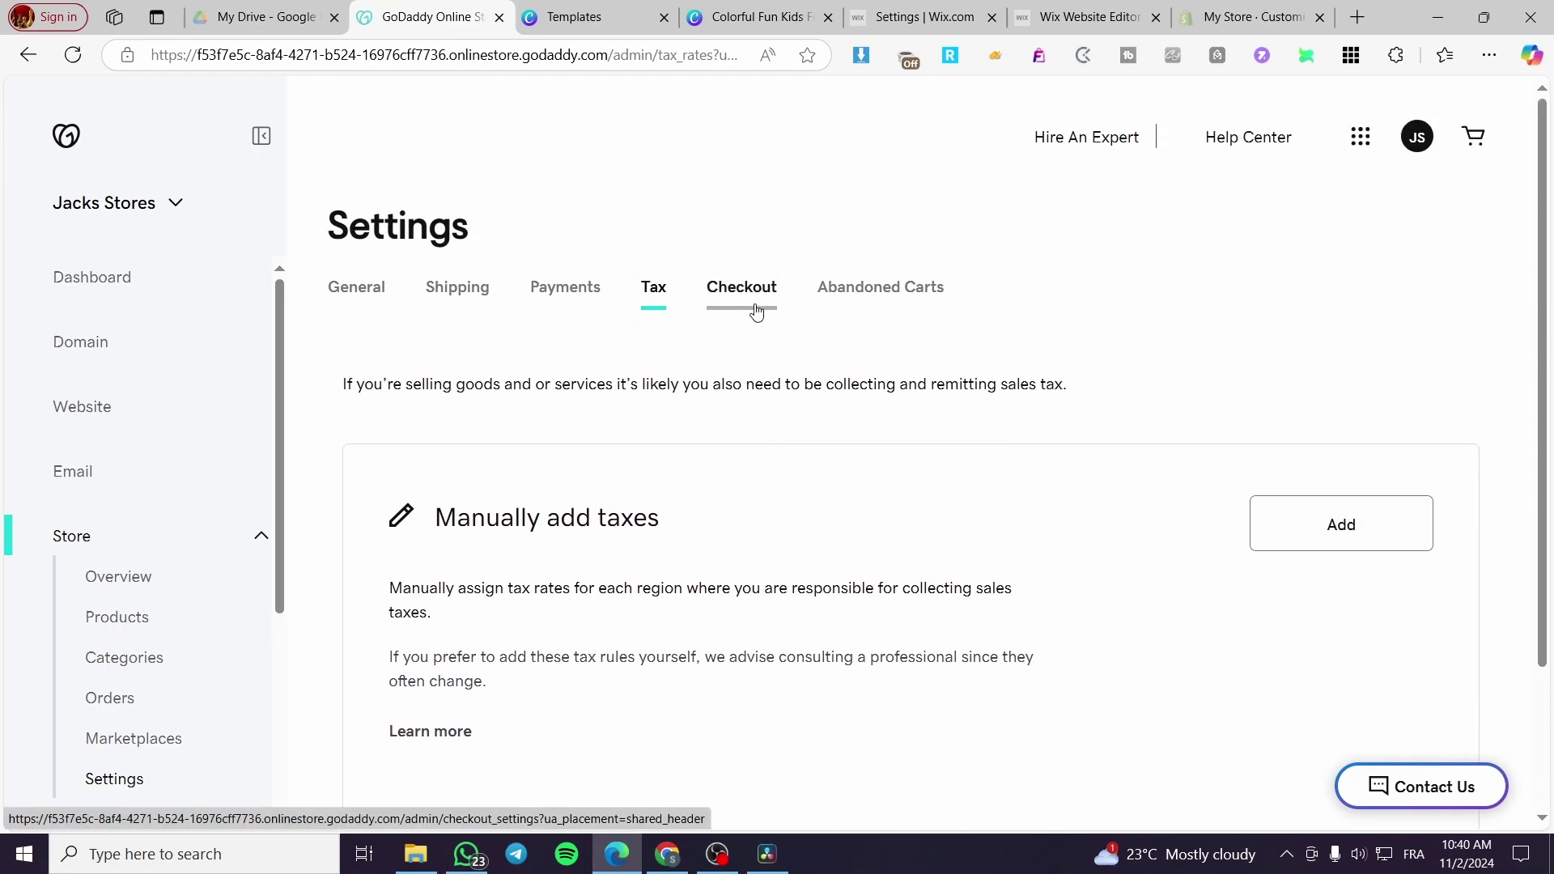
Step: Configure checkout to require shipping address phone numbers and allow special instructions with orders, and save the settings
click(757, 313)
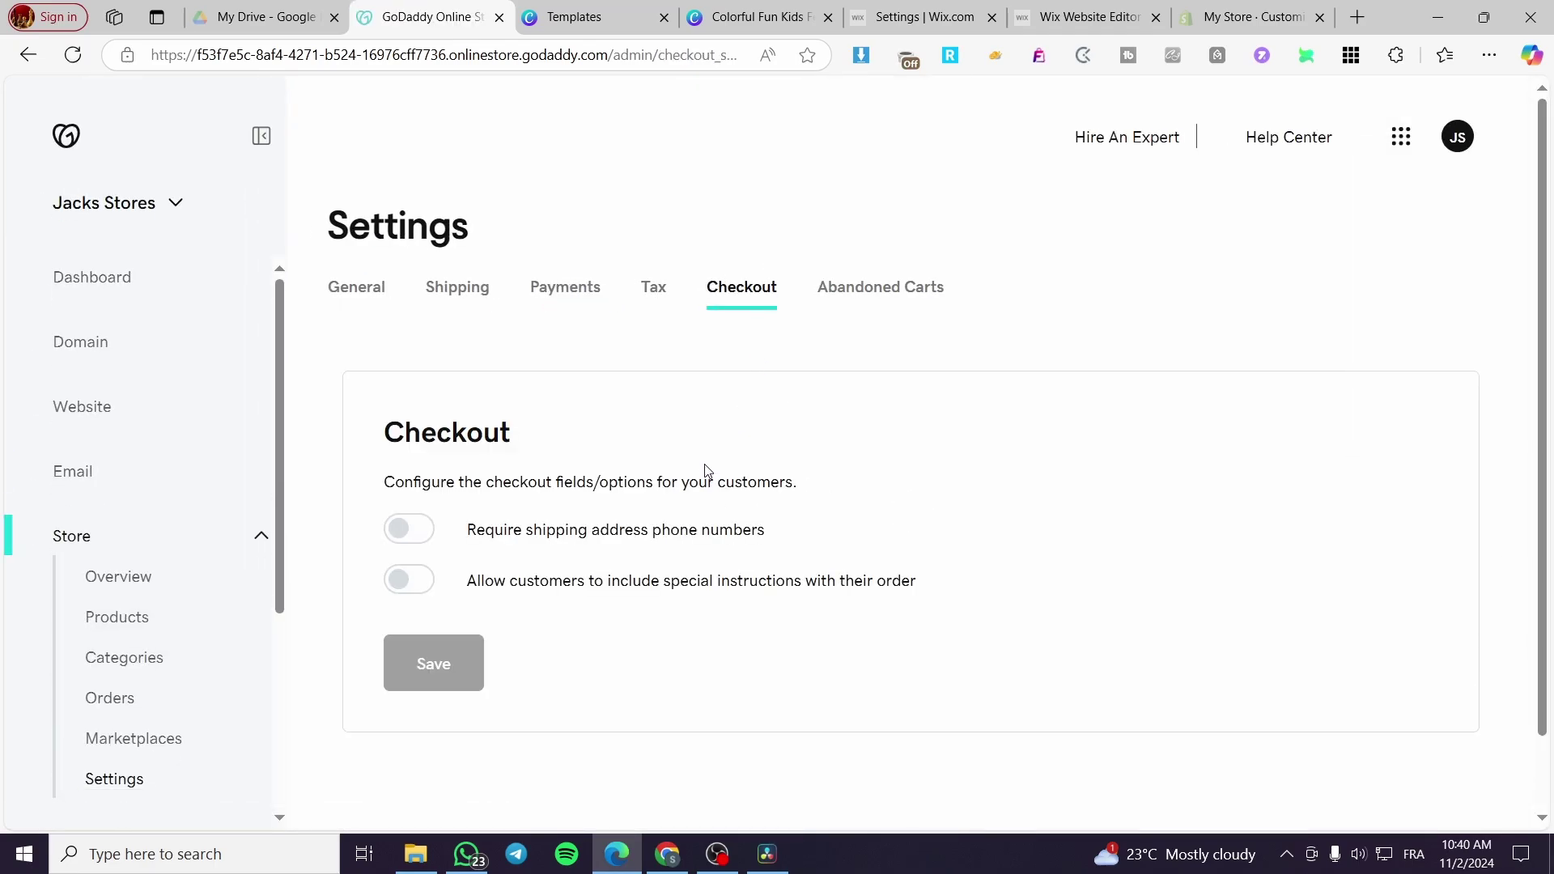
click(410, 538)
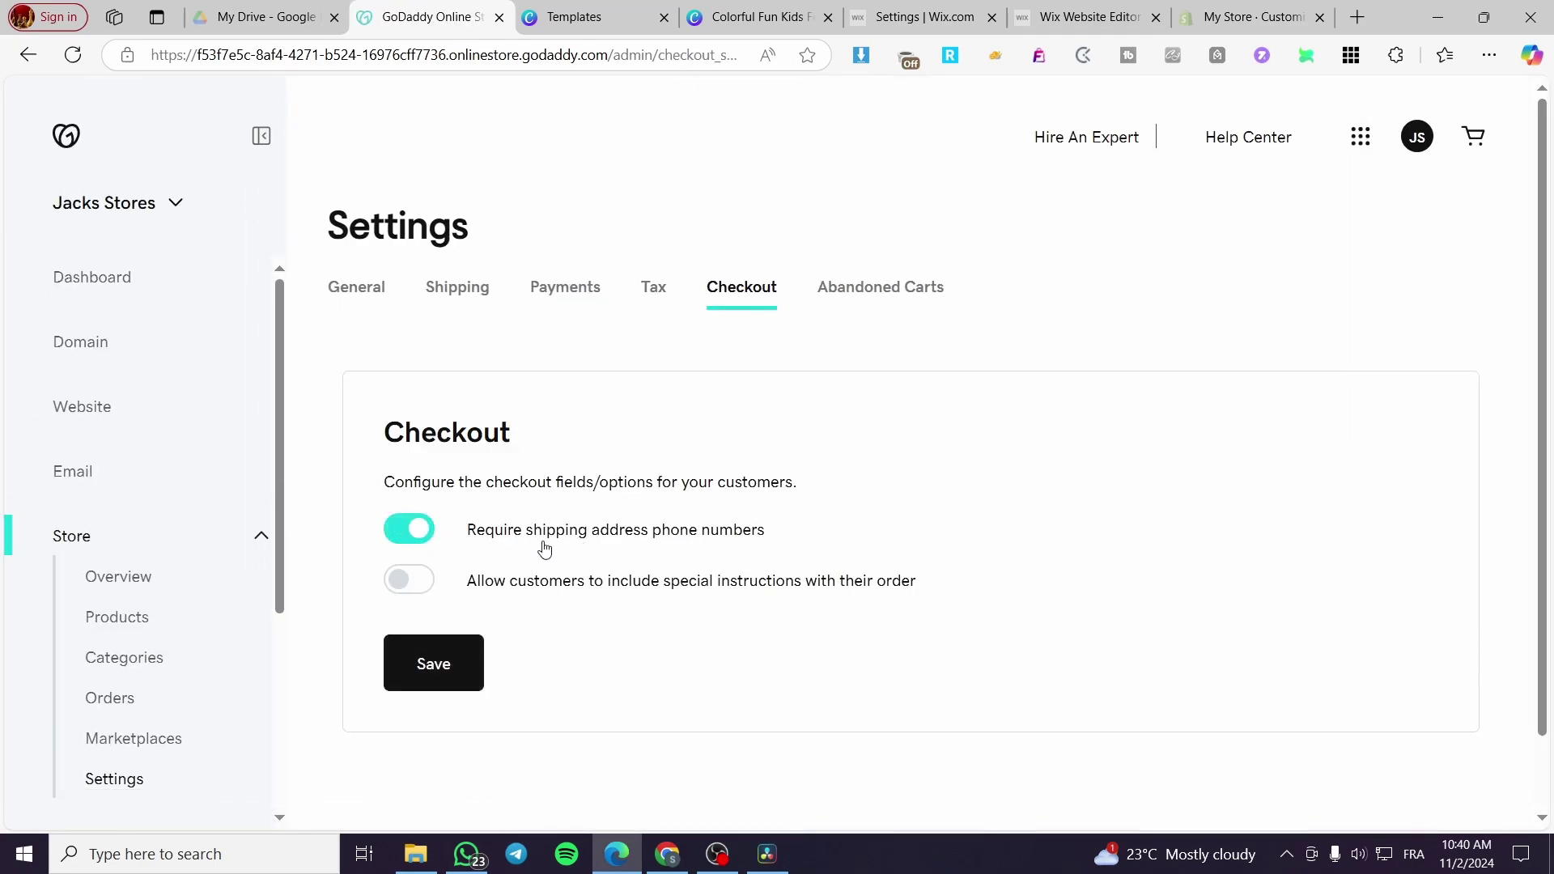
click(407, 587)
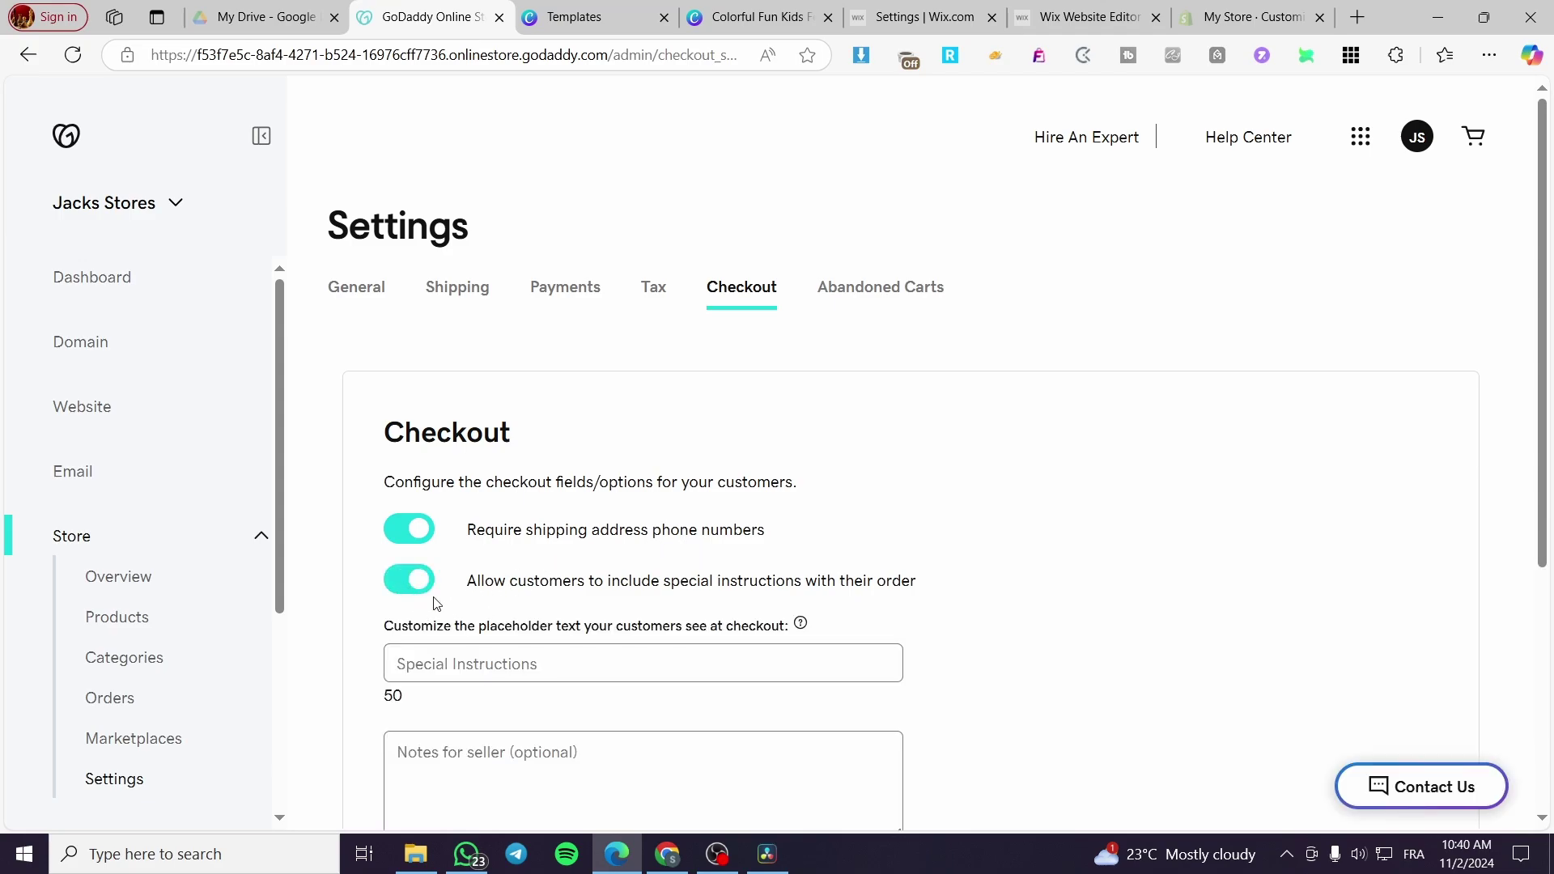
scroll(422, 597, down, 4)
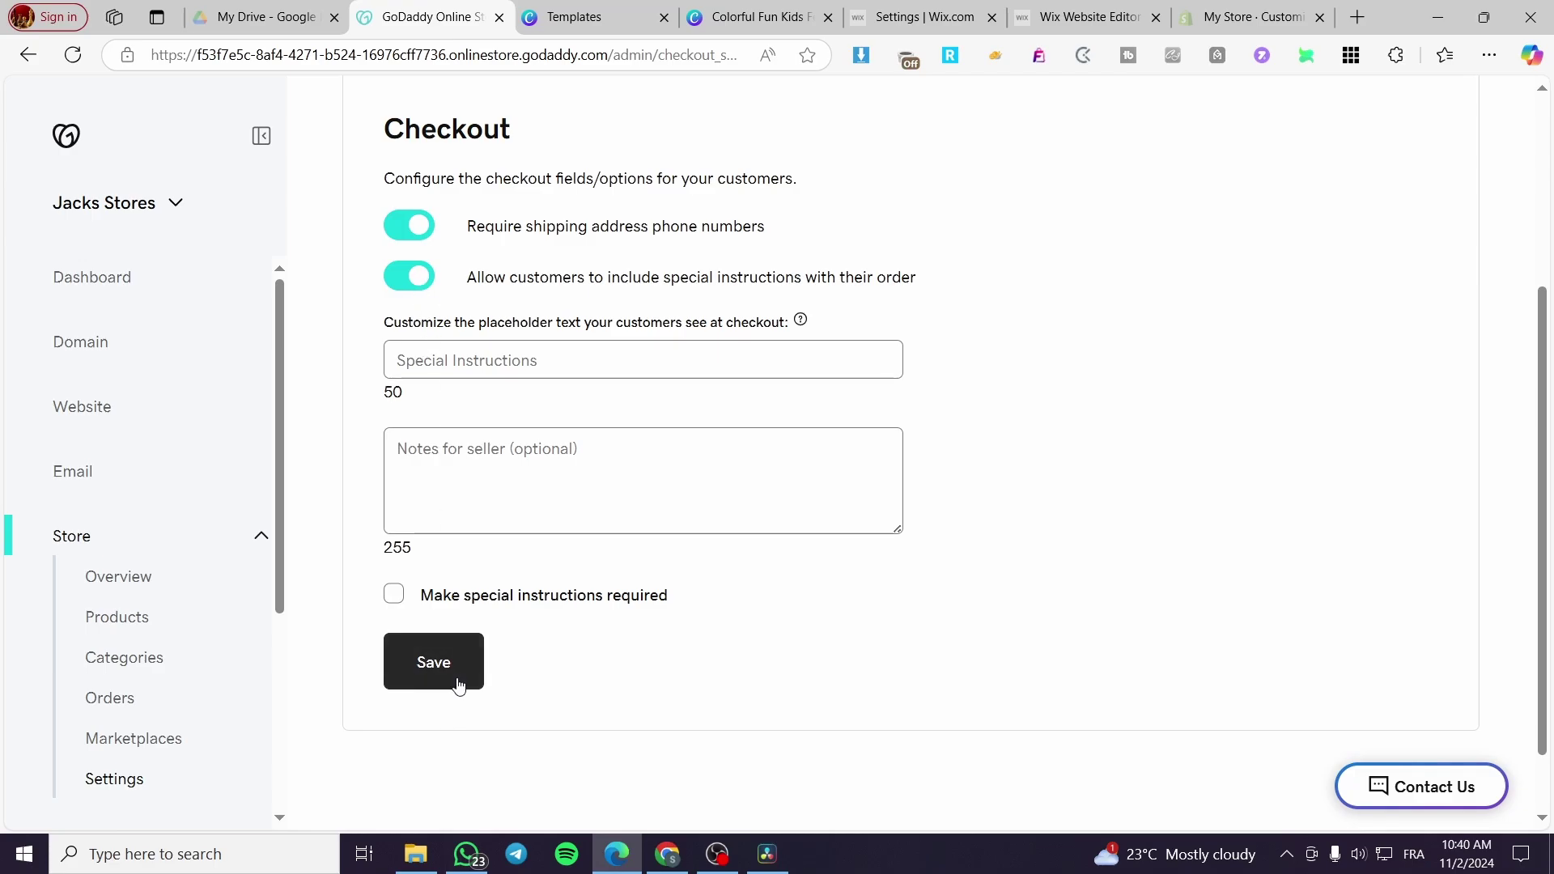
click(411, 276)
click(409, 496)
scroll(444, 712, down, 3)
click(424, 699)
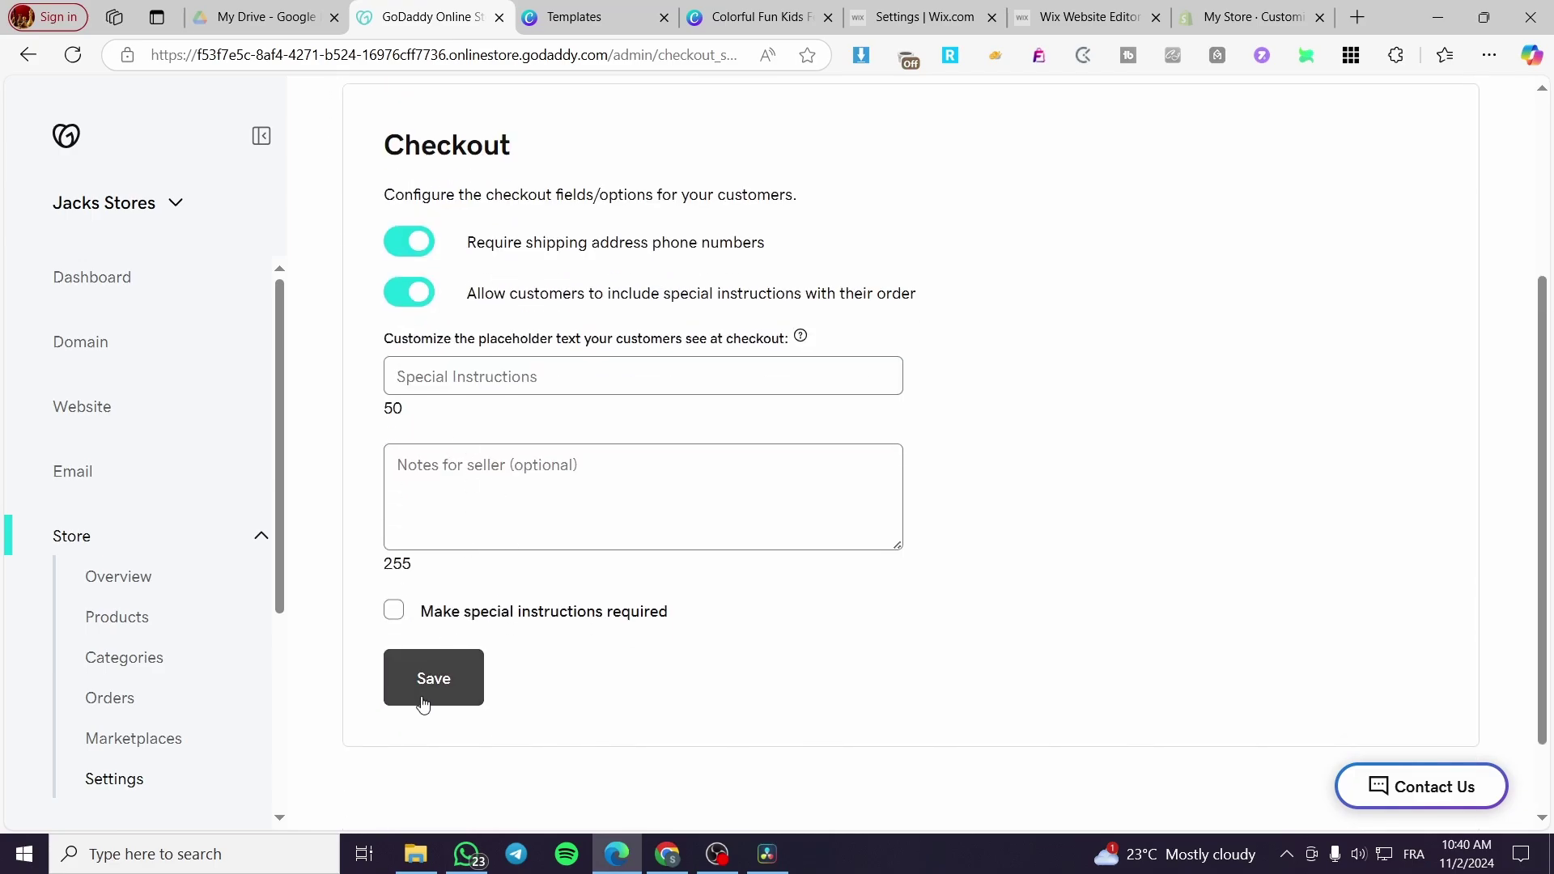
click(1473, 136)
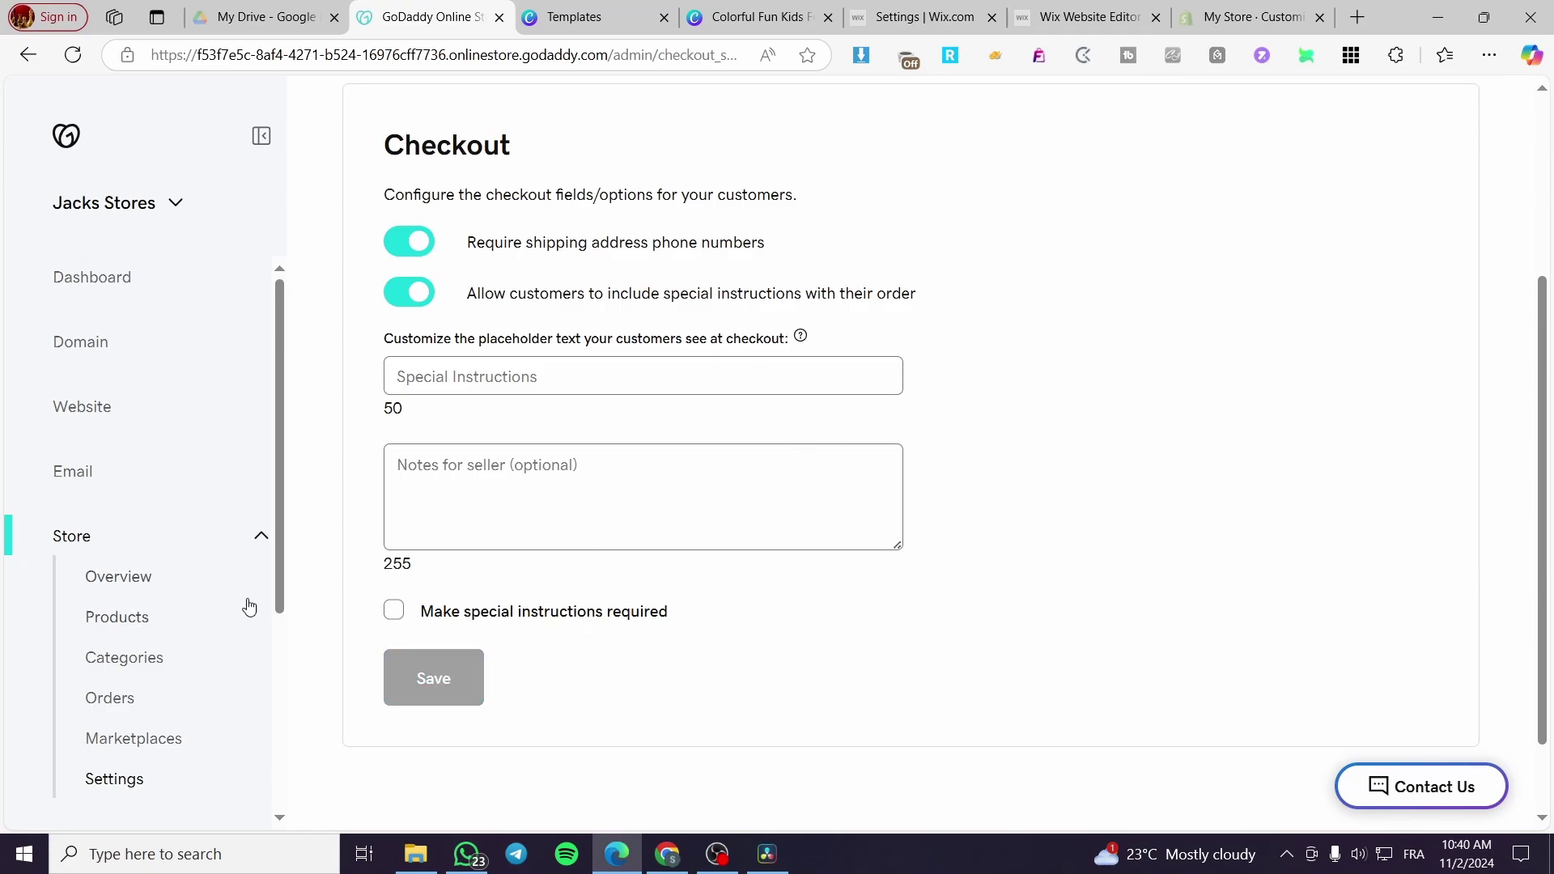
Step: Visit the store's products page and examine the Marketplaces page for selling on external channels
scroll(508, 384, up, 3)
click(135, 635)
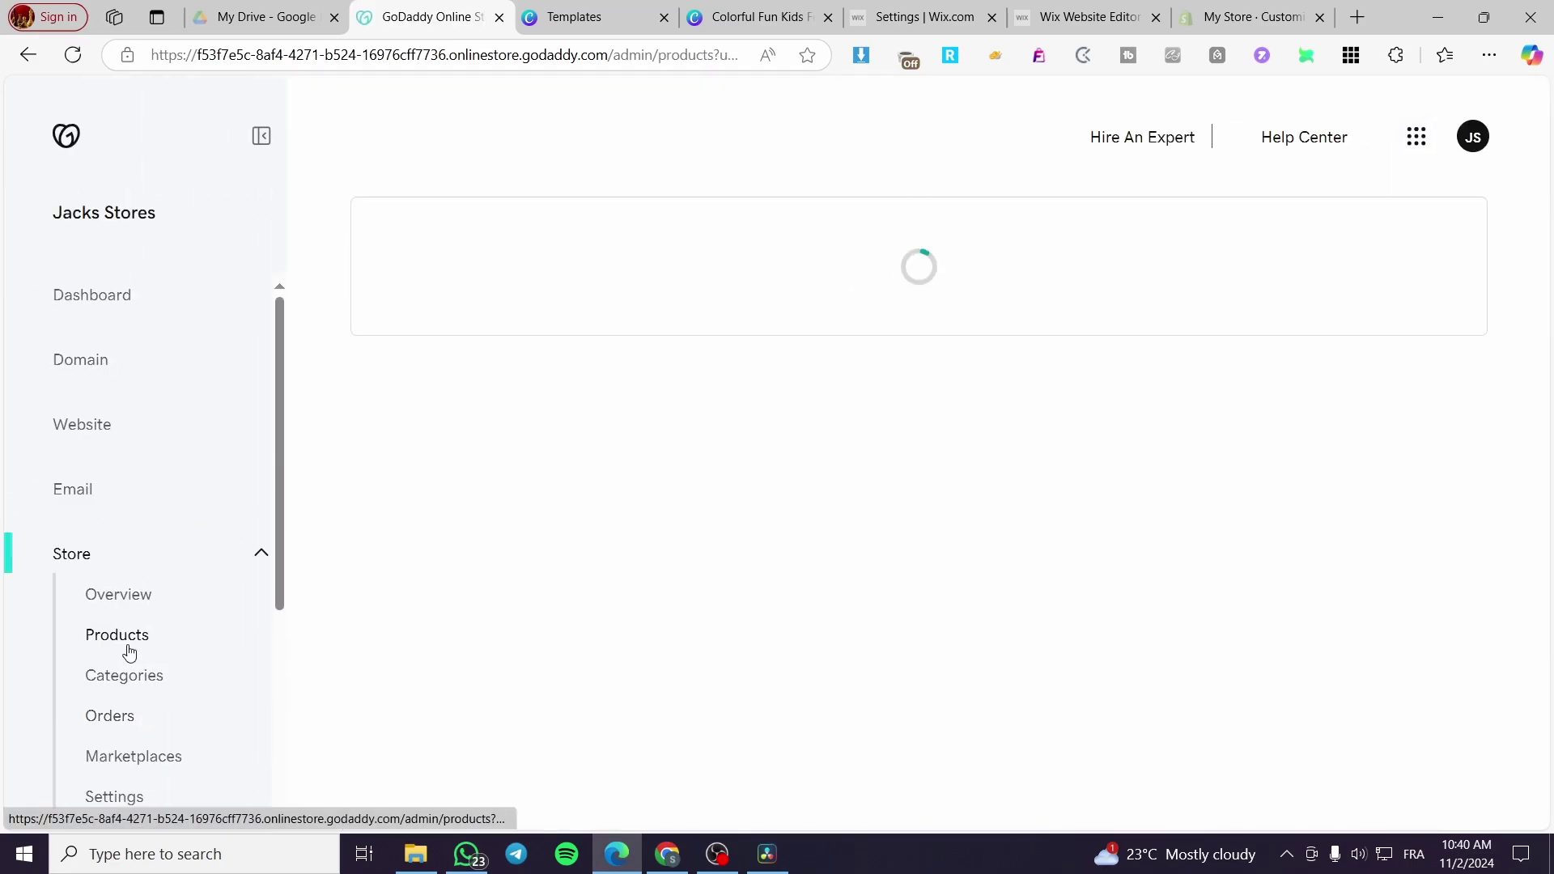
click(131, 743)
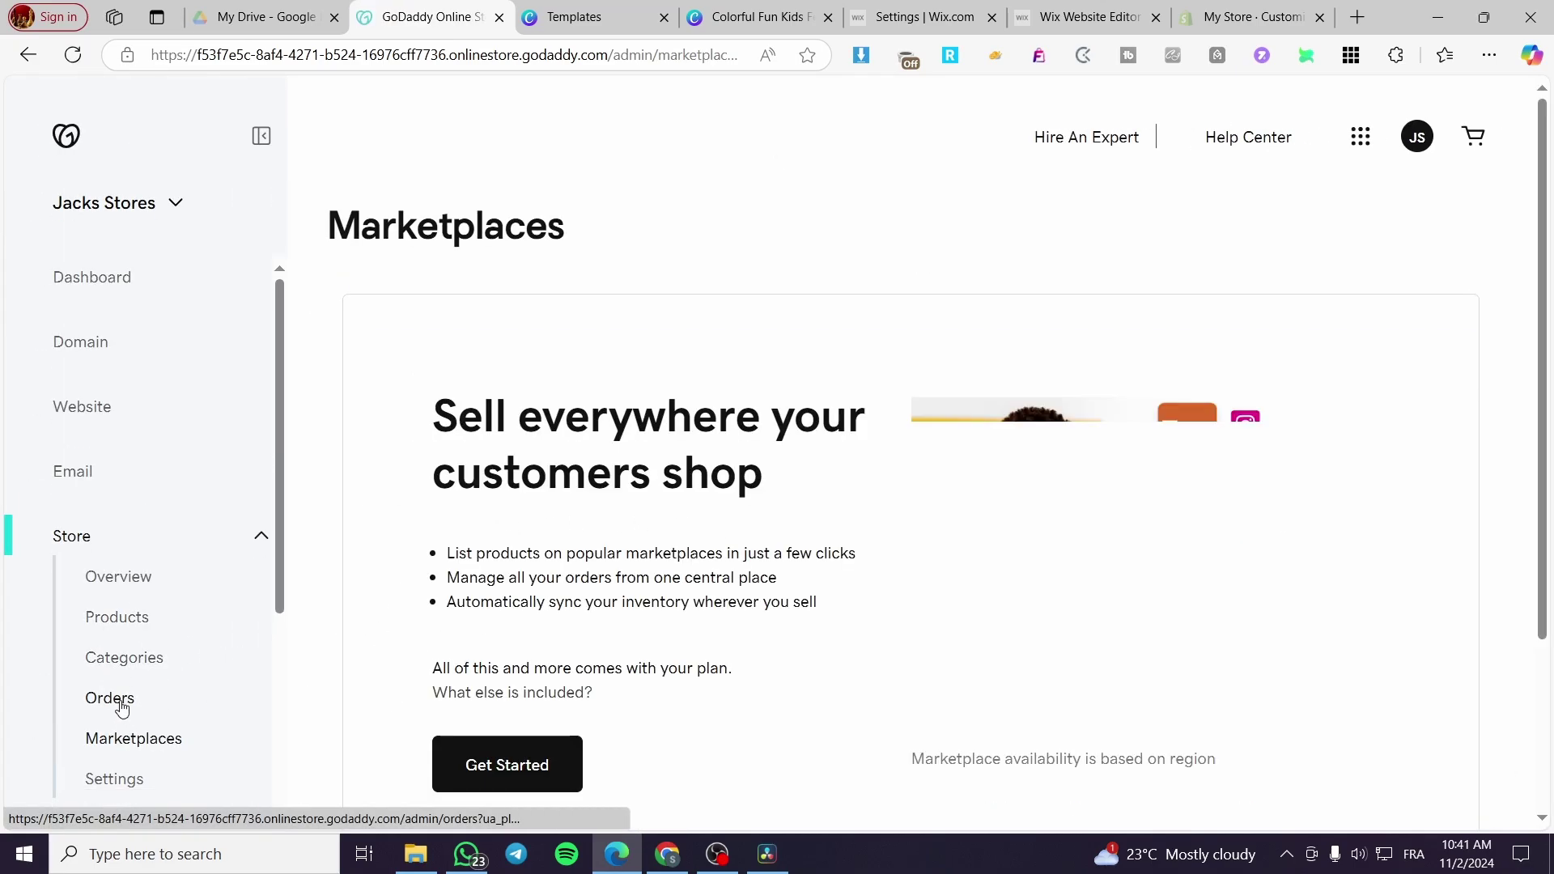
scroll(1307, 465, down, 3)
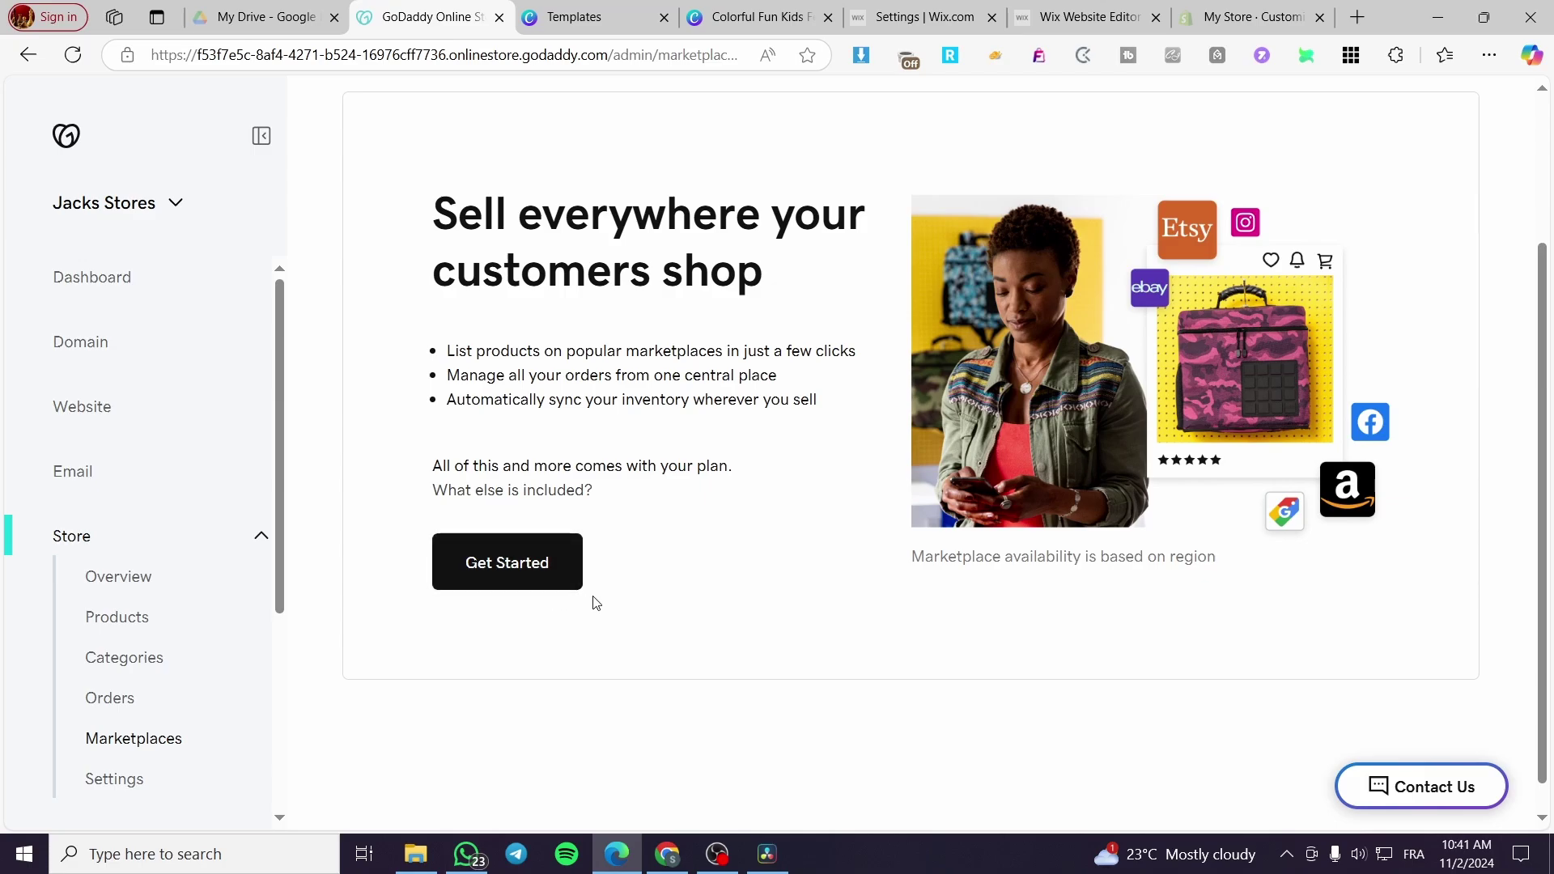
scroll(593, 604, up, 3)
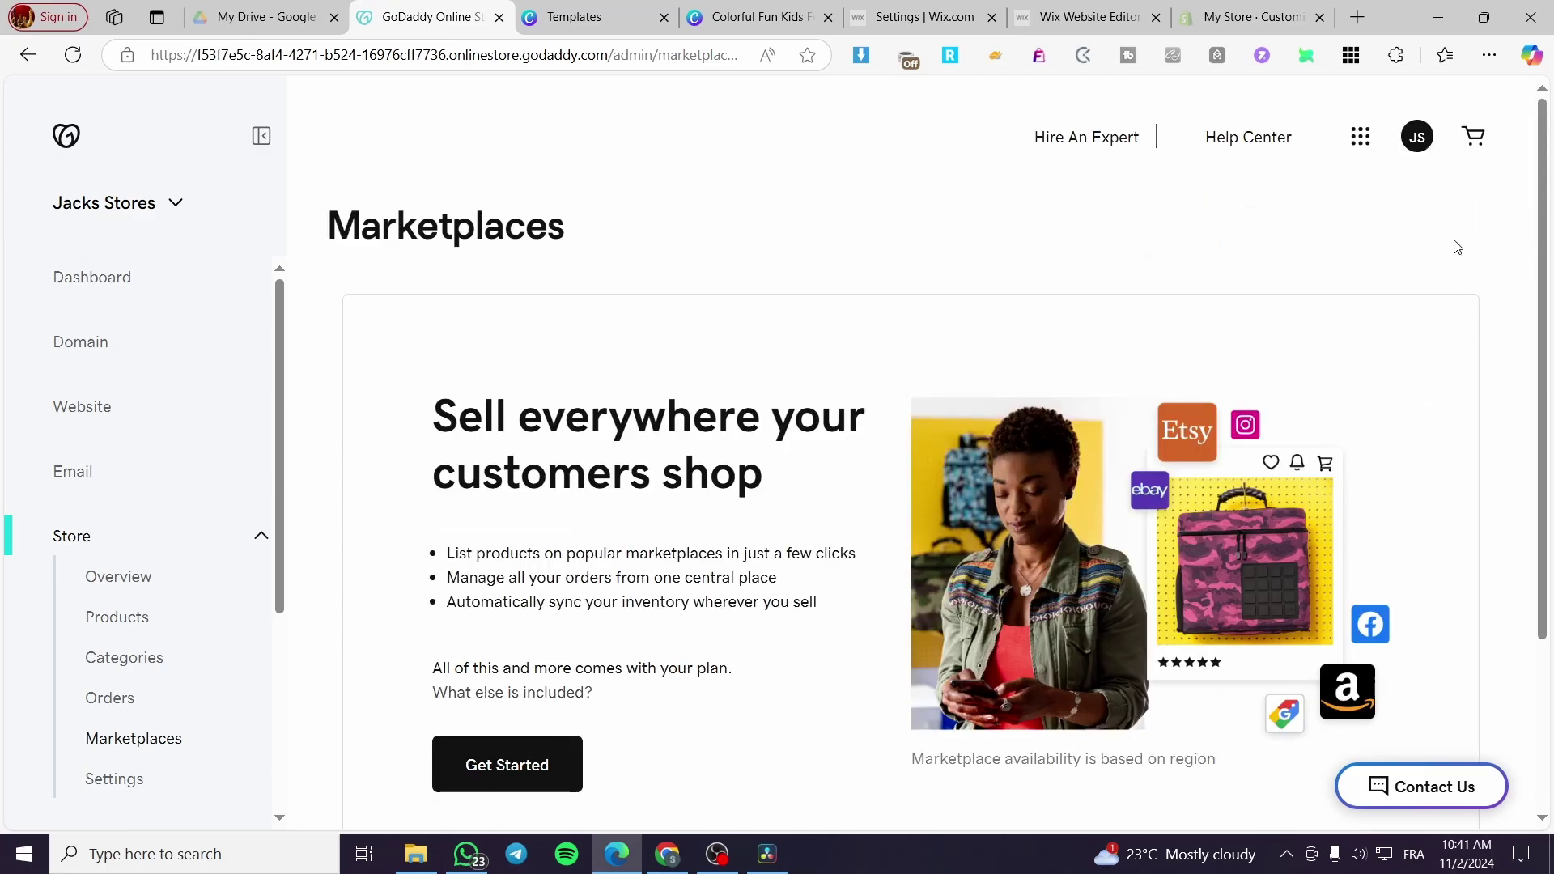